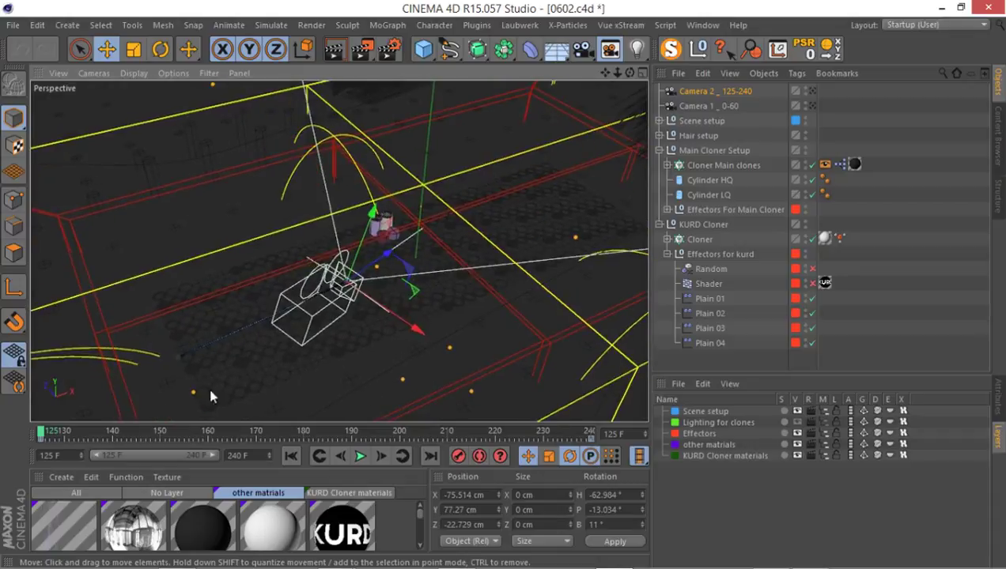
Set the end frame and preview range to 500, then scrub to frame 207 and orbit the clones
left_click(193, 433)
mouse_move(192, 433)
left_mouse_down()
mouse_move(303, 434)
mouse_move(259, 451)
mouse_move(250, 444)
mouse_move(307, 447)
mouse_move(290, 449)
left_mouse_up()
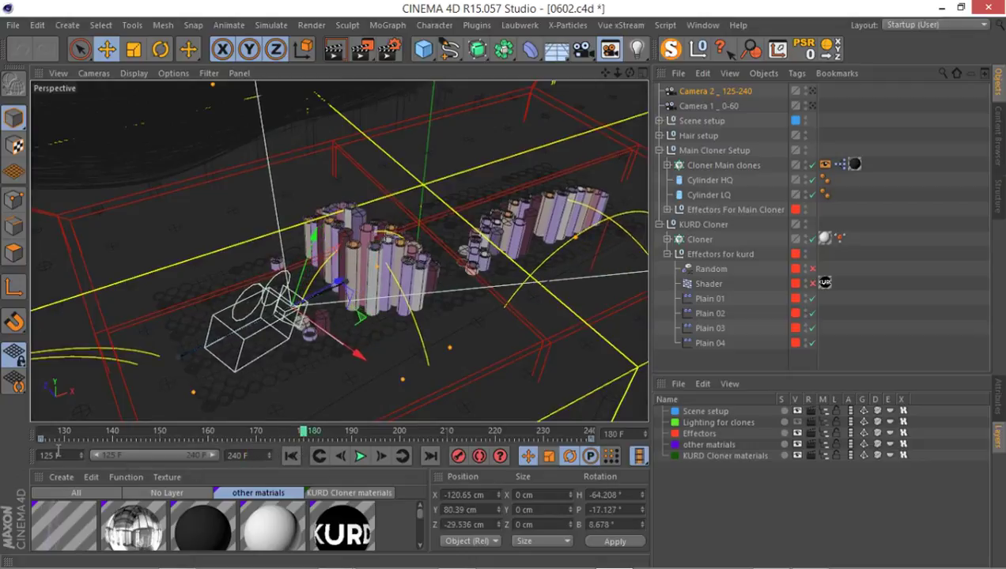
left_click(240, 455)
key("Return")
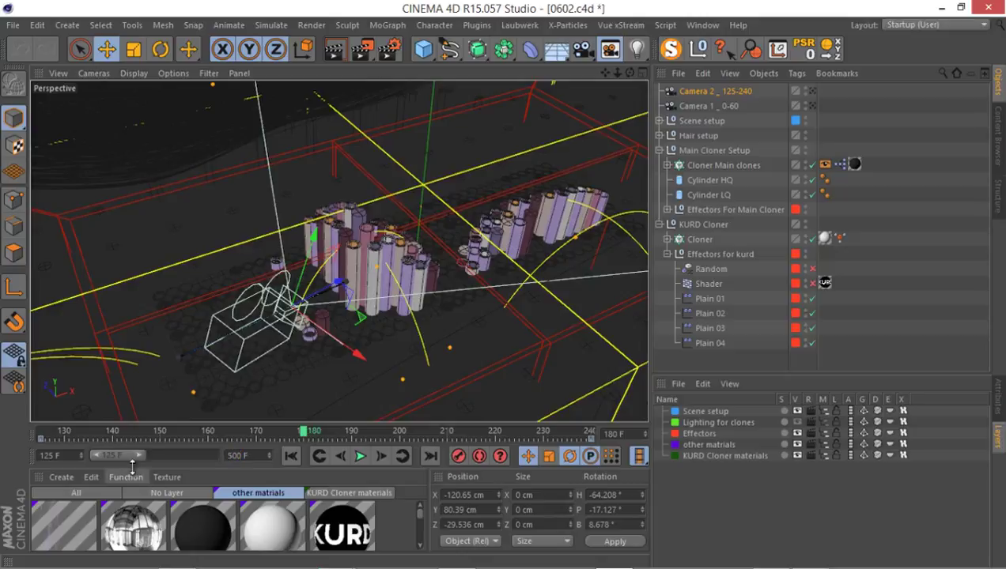
left_click_drag(141, 457, 218, 456)
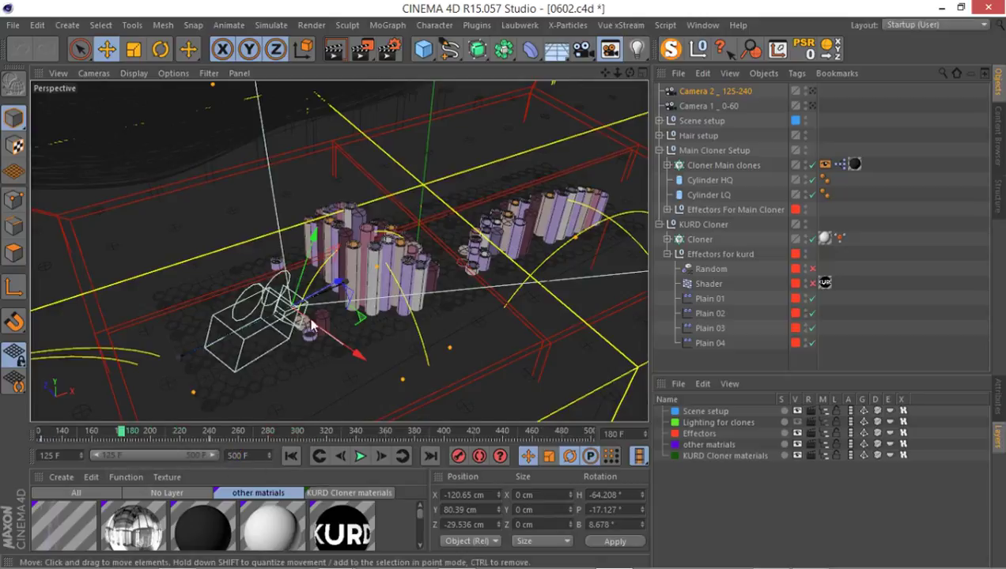
left_click_drag(121, 431, 180, 441)
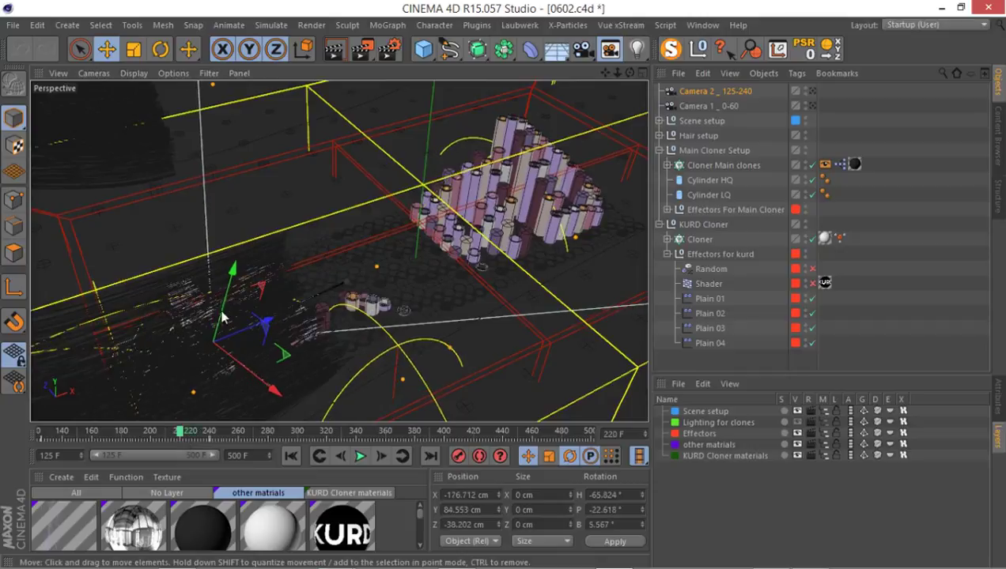
left_click_drag(313, 314, 399, 213, "alt")
Create a camera from the current view and give it a 15 mm focal length
left_click(582, 49)
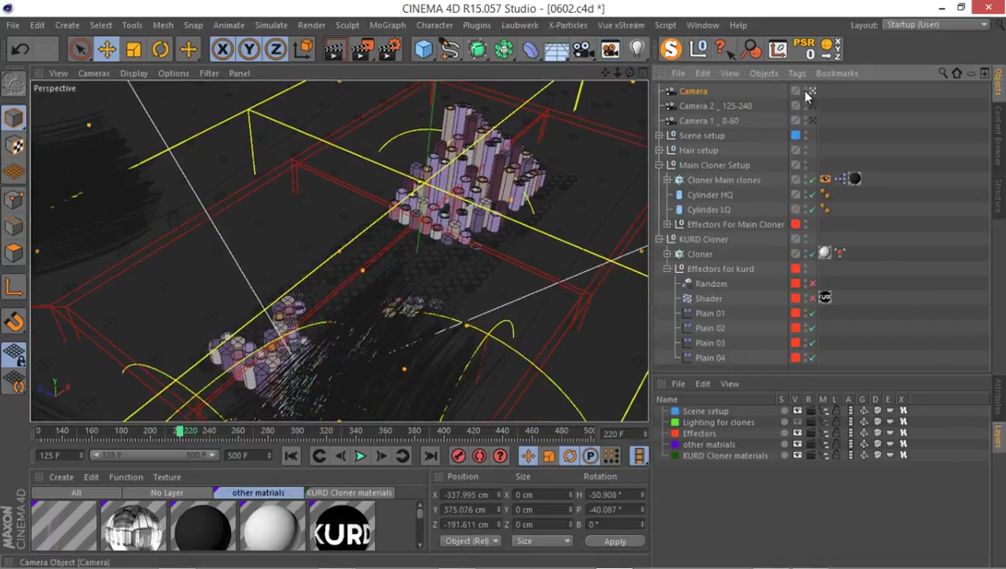
left_click(996, 404)
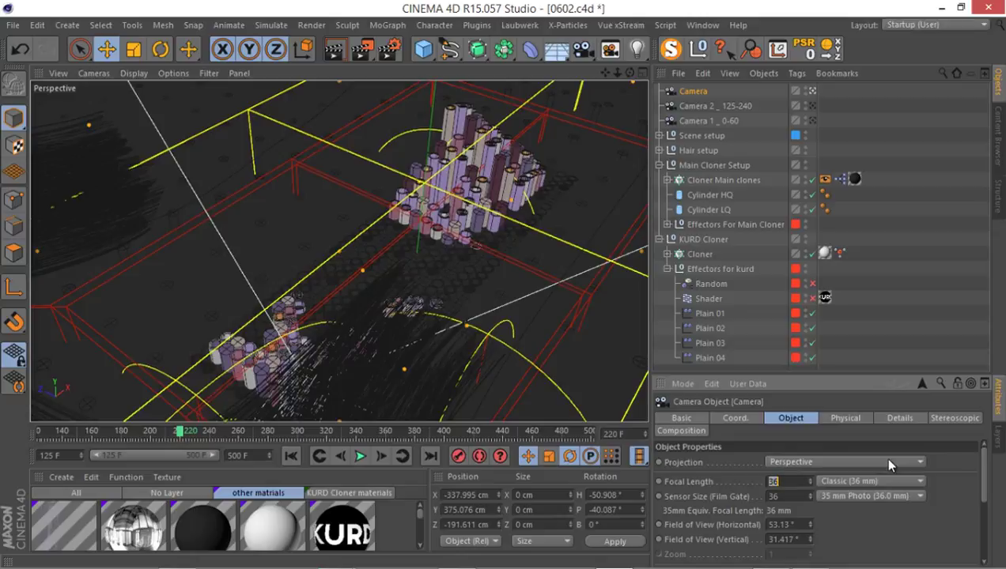
type("15")
key("Return")
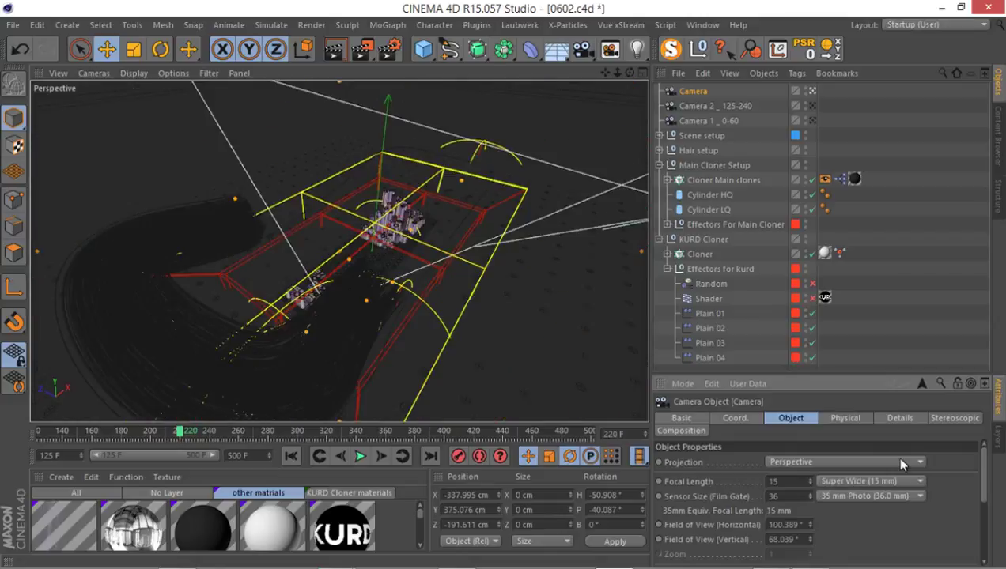
Move and orbit the camera to frame the cloner setup, and name it Camera 220
right_click_drag(420, 292, 349, 263, "alt")
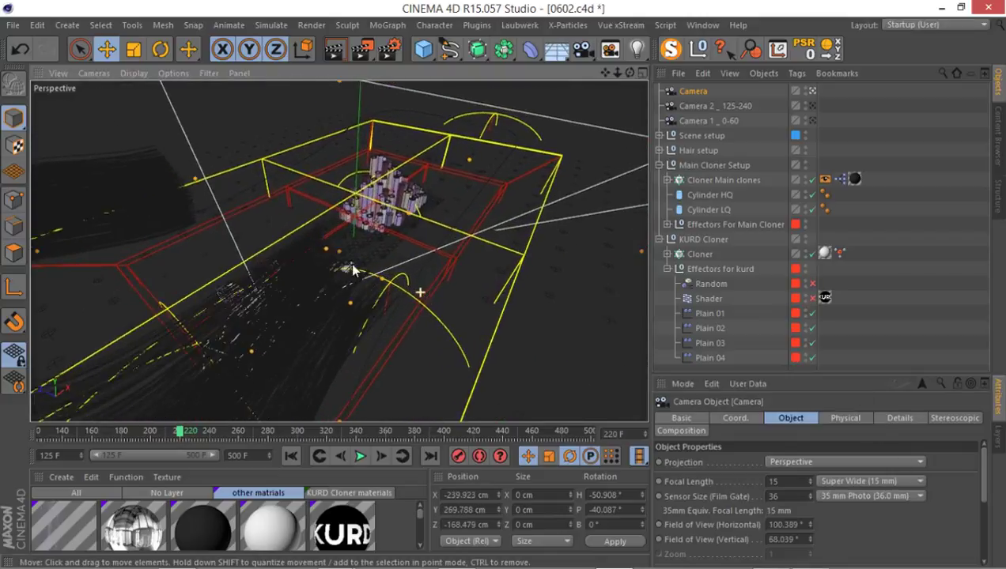
left_click_drag(353, 269, 380, 289, "alt")
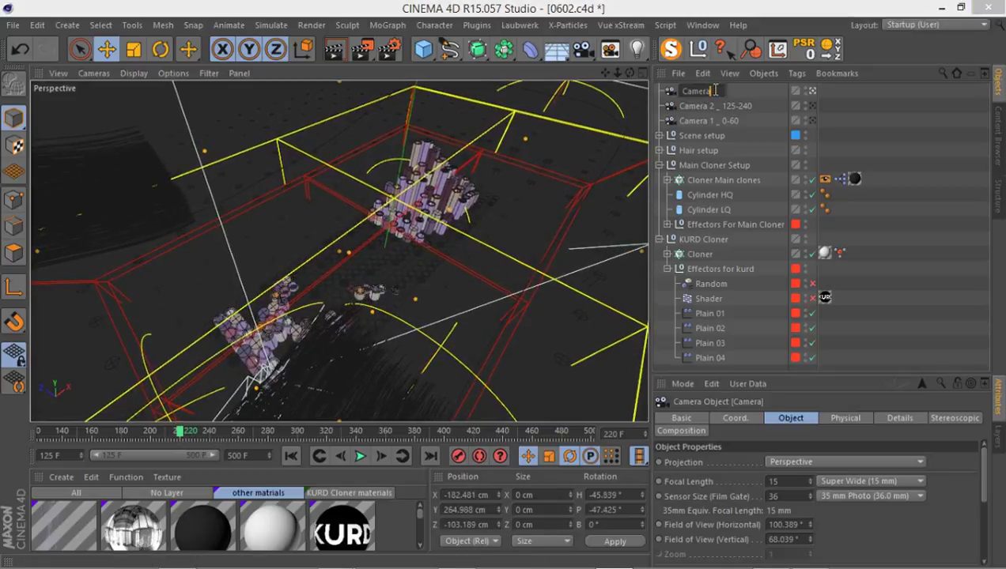
type("220")
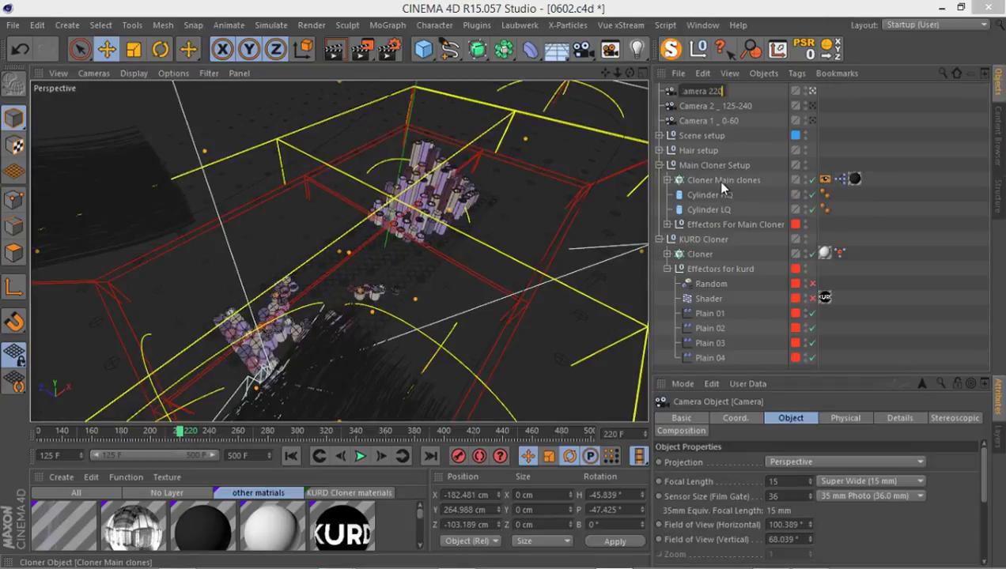
key("Return")
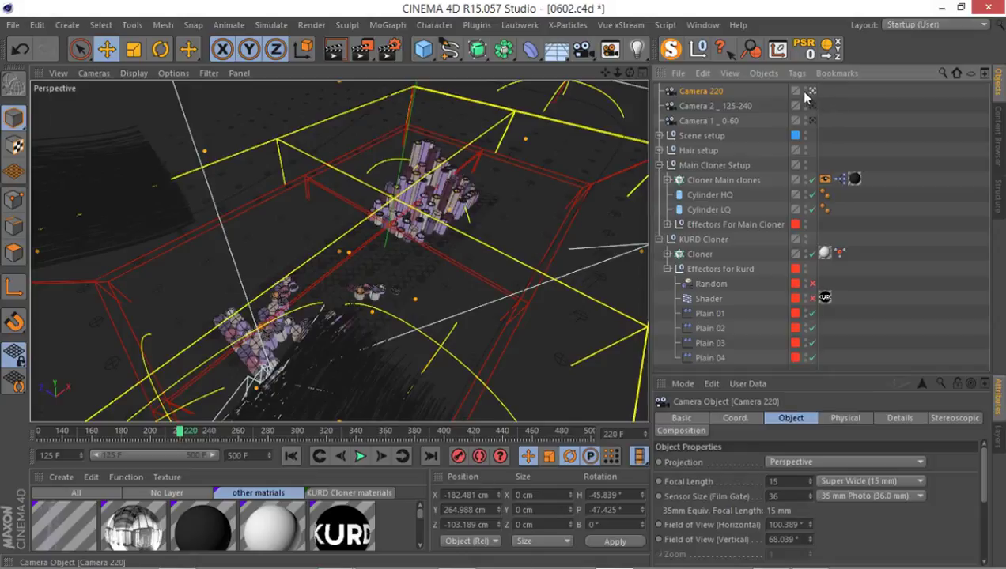
Duplicate Camera 220 as Camera 220.1 and scrub the timeline toward frame 258
key("ctrl+c")
key("ctrl+v")
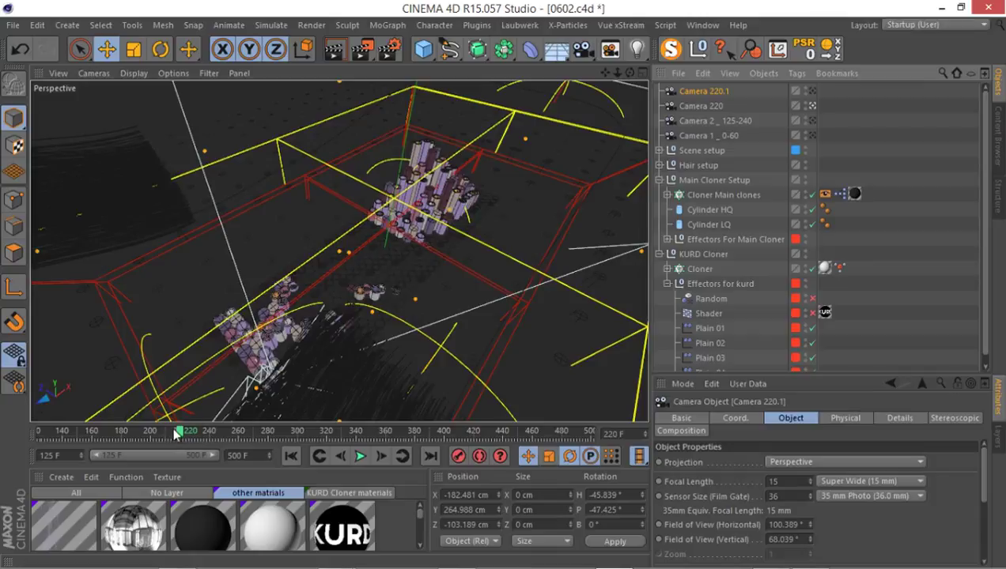
left_click_drag(181, 437, 327, 435)
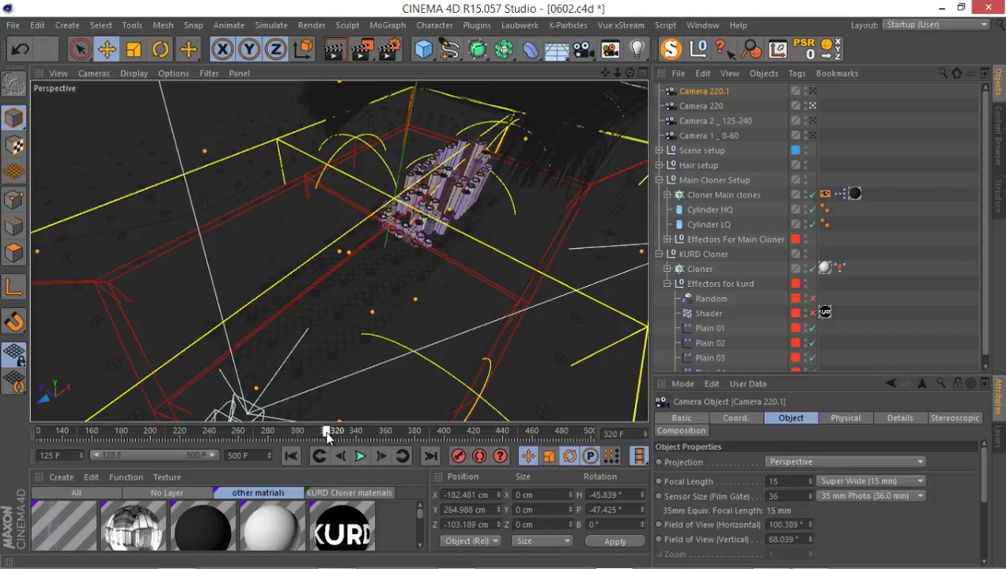
Keep the name Camera 220.1, undo the last view change, and orbit it onto the KURD clones
double_click(704, 90)
left_click_drag(737, 91, 716, 91)
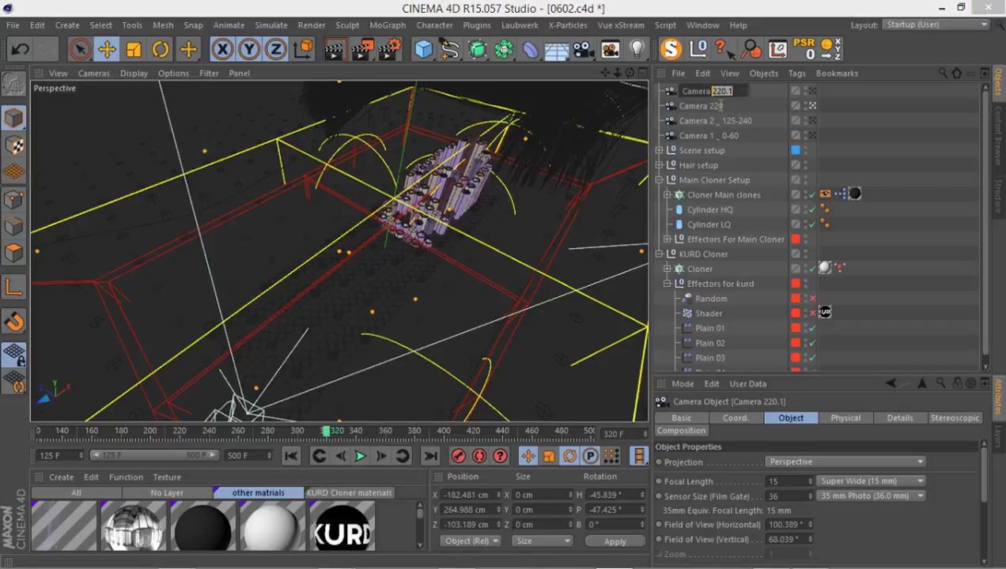
left_click_drag(522, 189, 387, 250, "alt")
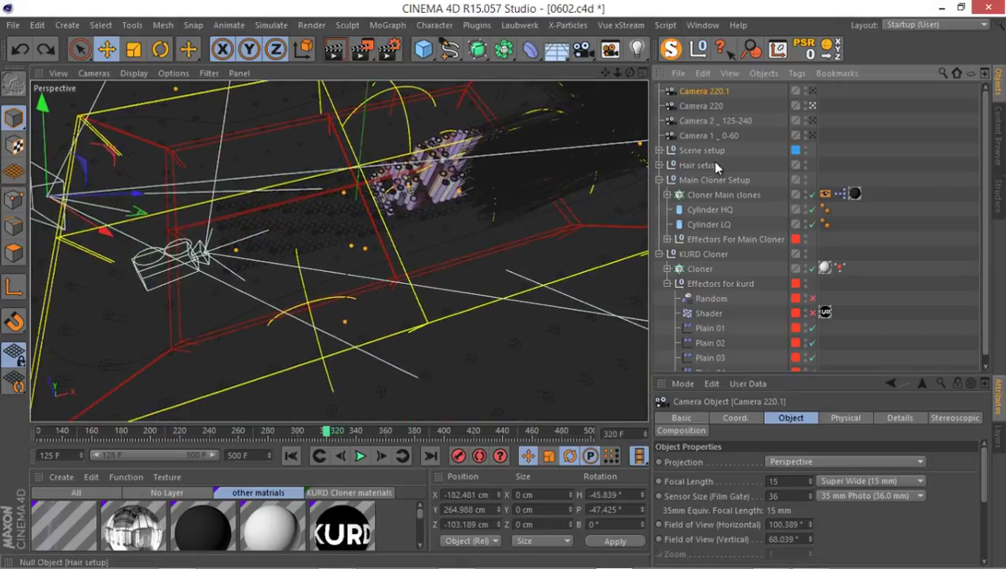
left_click(58, 73)
left_click(85, 115)
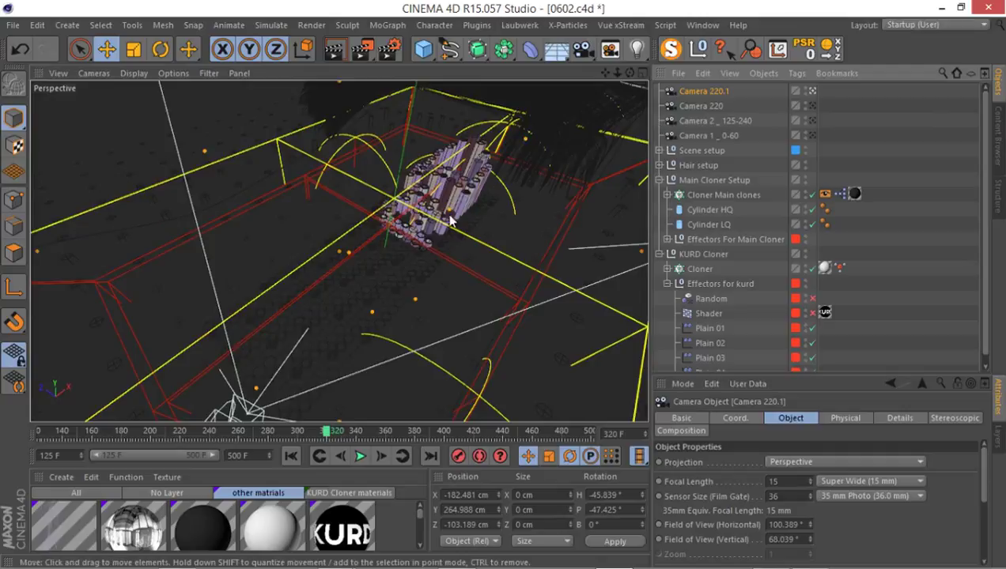
left_click_drag(578, 158, 350, 272, "alt")
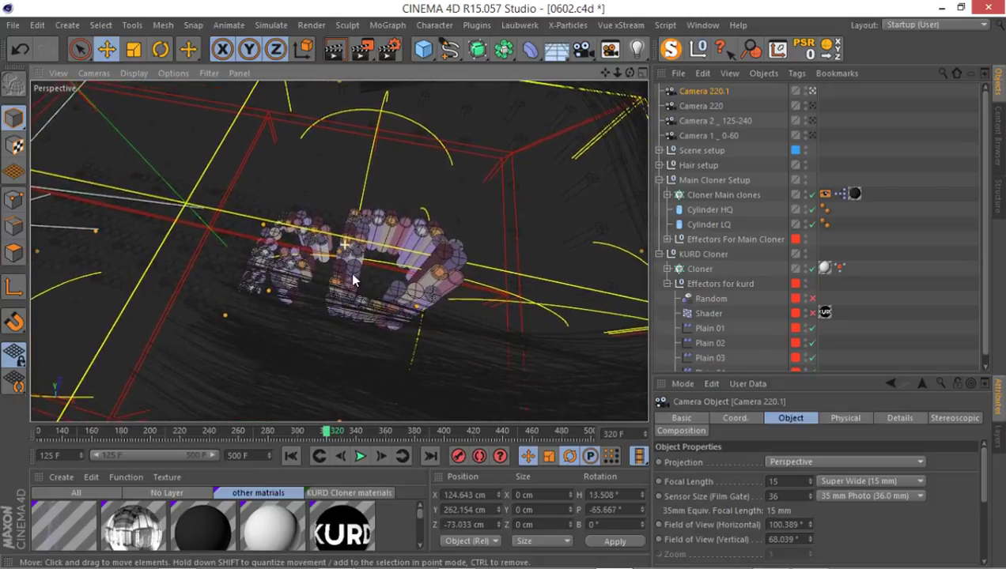
Compare views through Camera 220 and Camera 220.1, then return to the editor view near frame 225
left_click(812, 105)
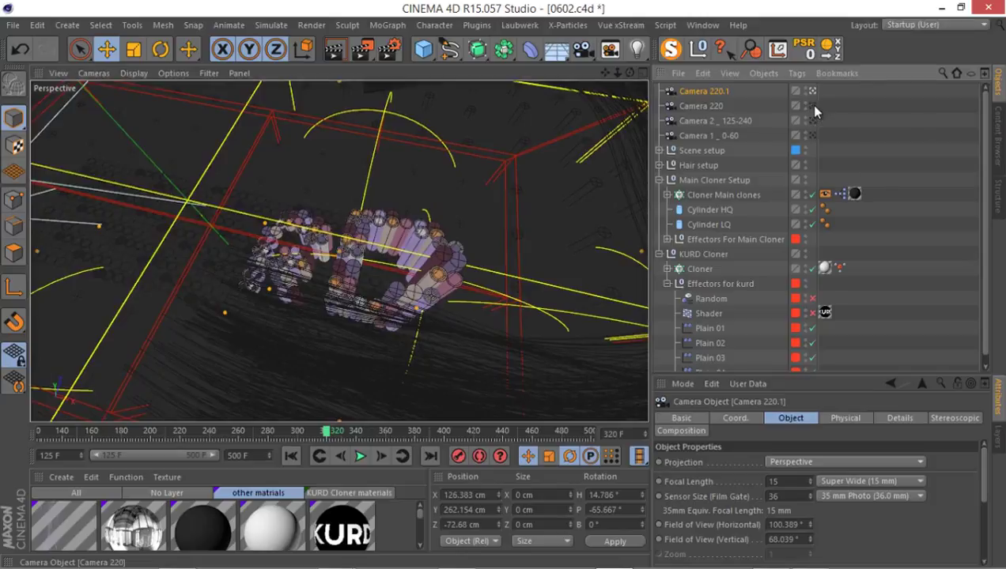
left_click(812, 105)
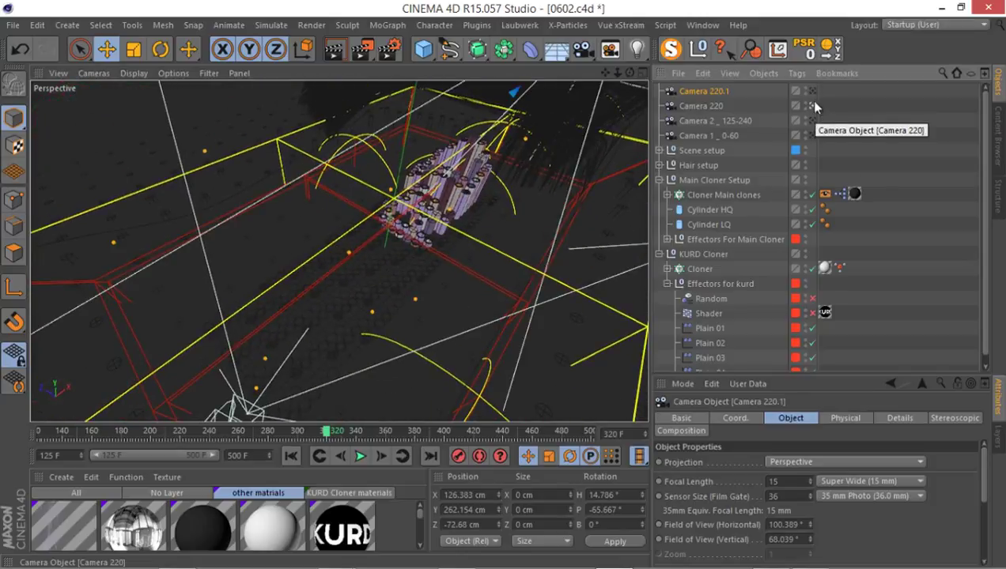
left_click(812, 91)
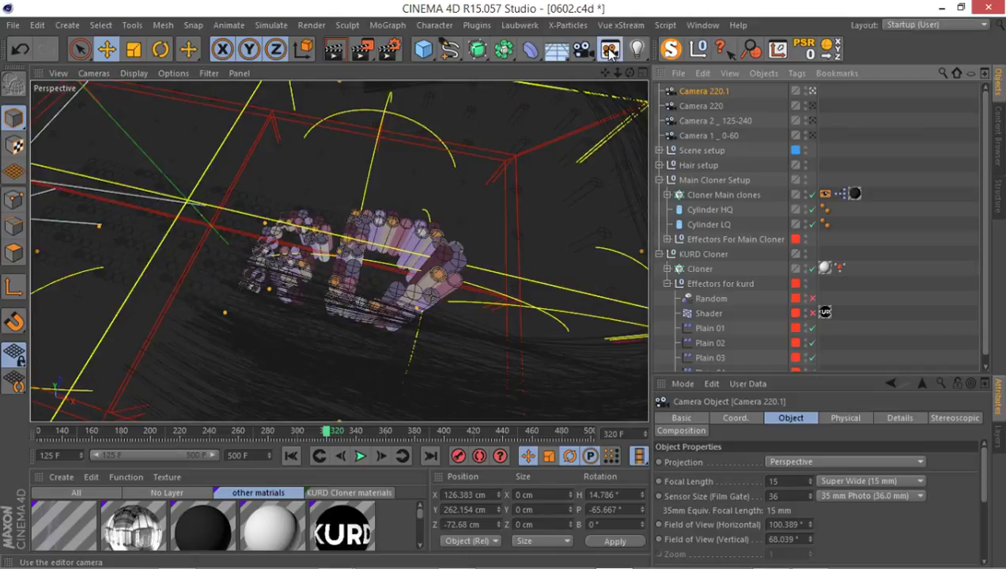
left_click(610, 51)
left_click_drag(455, 242, 283, 303, "alt")
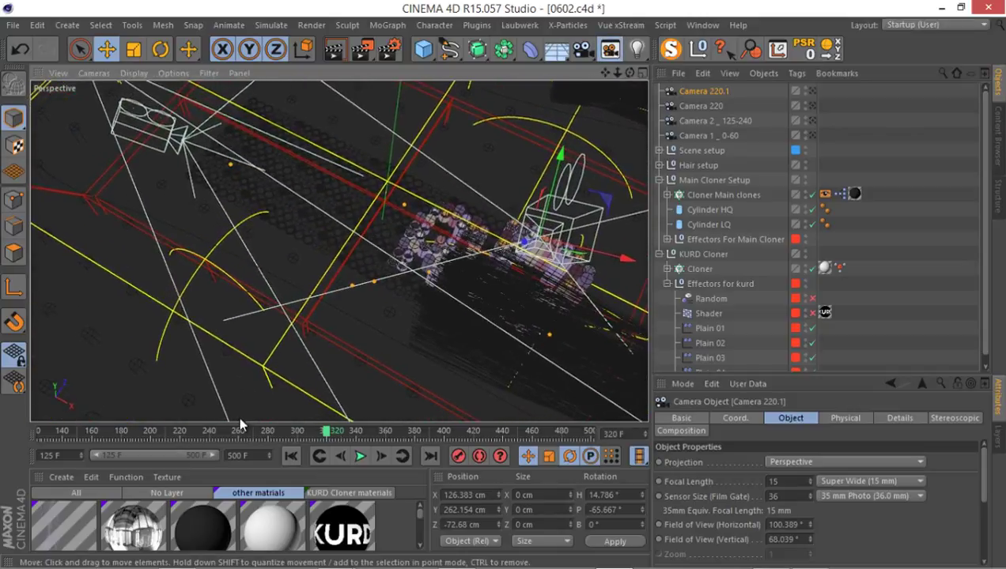
mouse_move(215, 431)
left_mouse_down()
mouse_move(189, 431)
mouse_move(320, 431)
left_mouse_up()
Orbit to reframe Camera 220.1 around the KURD letters, then compare with Camera 220 at frame 221
left_click_drag(336, 332, 479, 308, "alt")
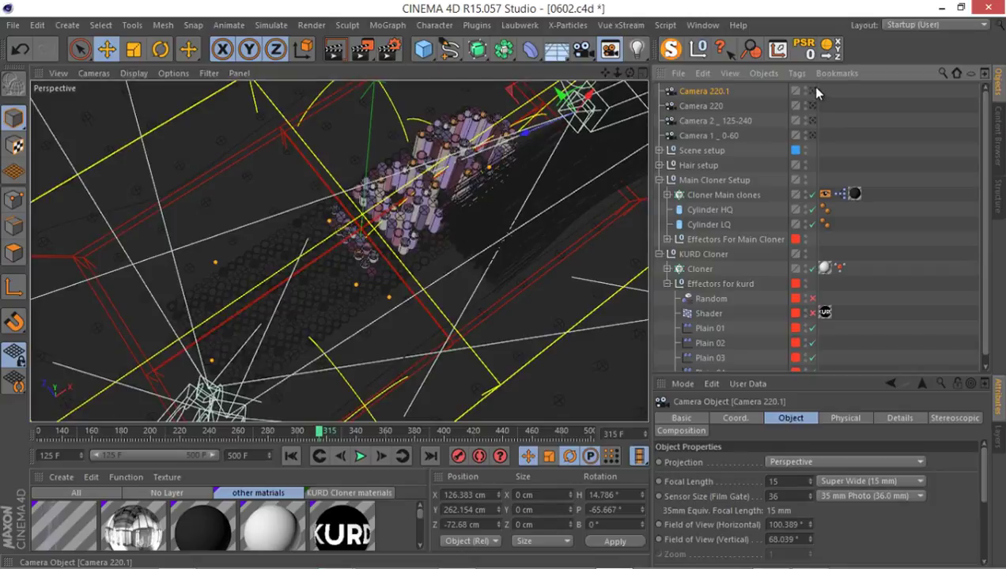
left_click_drag(636, 170, 350, 268, "alt")
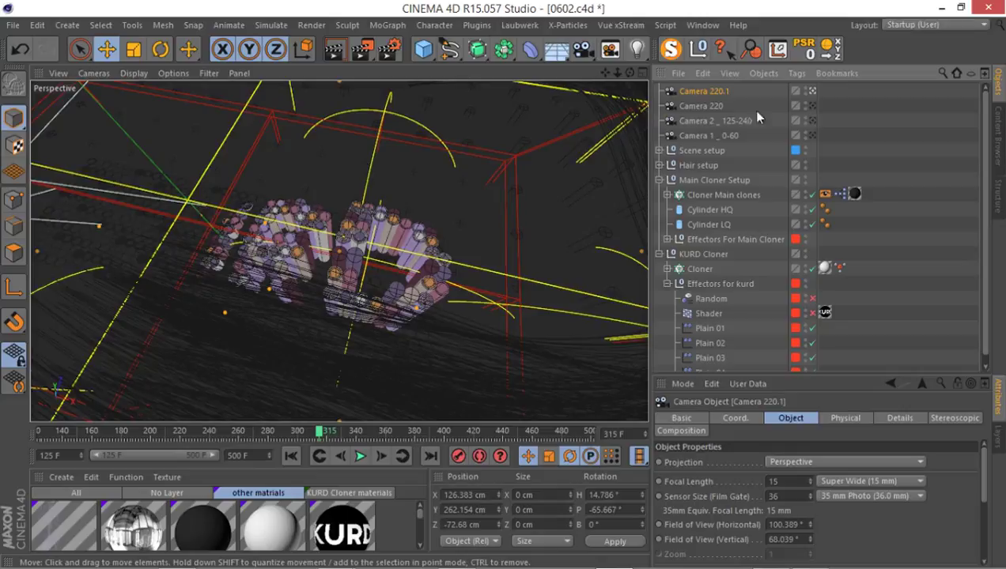
left_click_drag(496, 207, 443, 204, "alt")
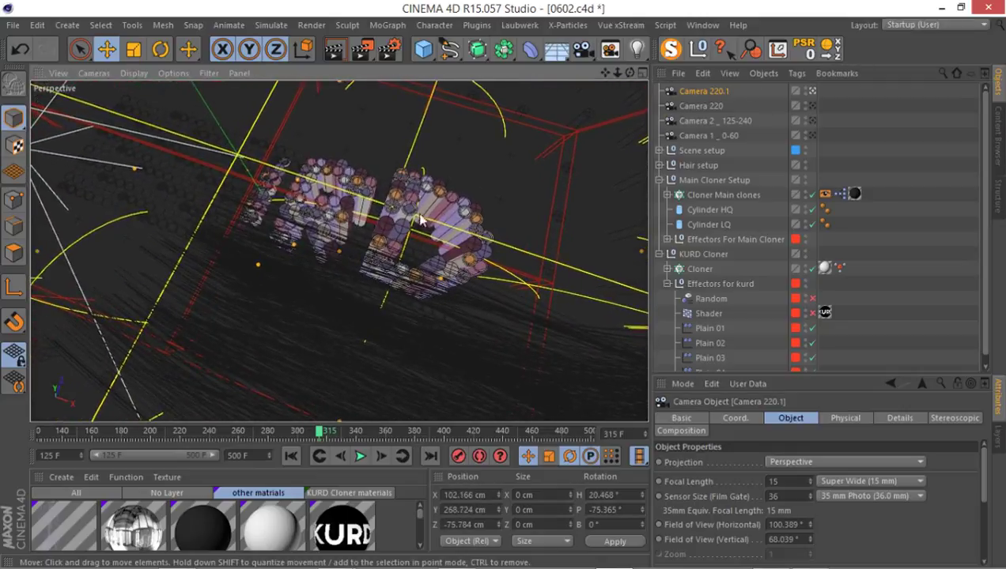
left_click_drag(342, 207, 345, 215, "alt")
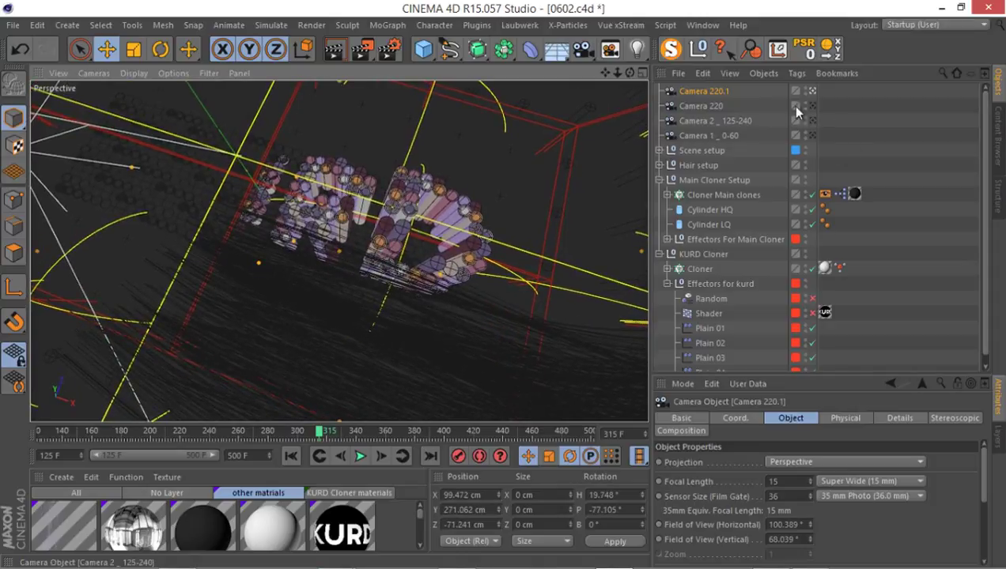
left_click(812, 105)
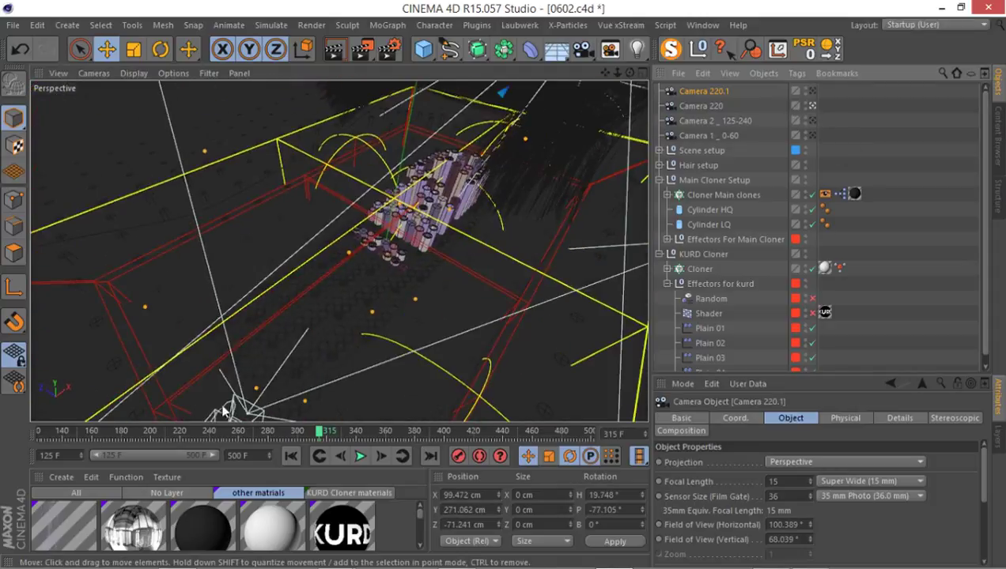
left_click_drag(211, 431, 182, 431)
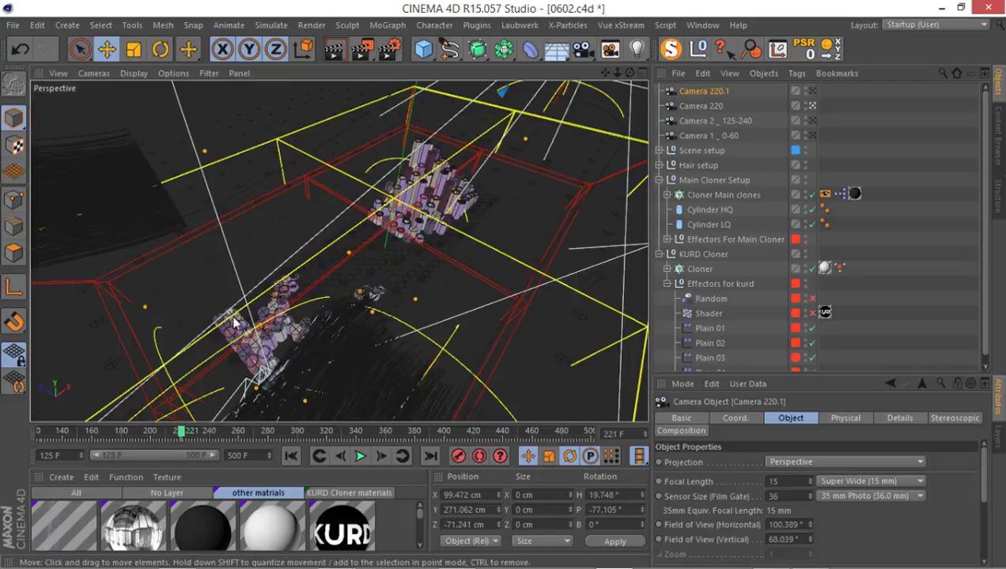
left_click_drag(283, 271, 257, 306, "alt")
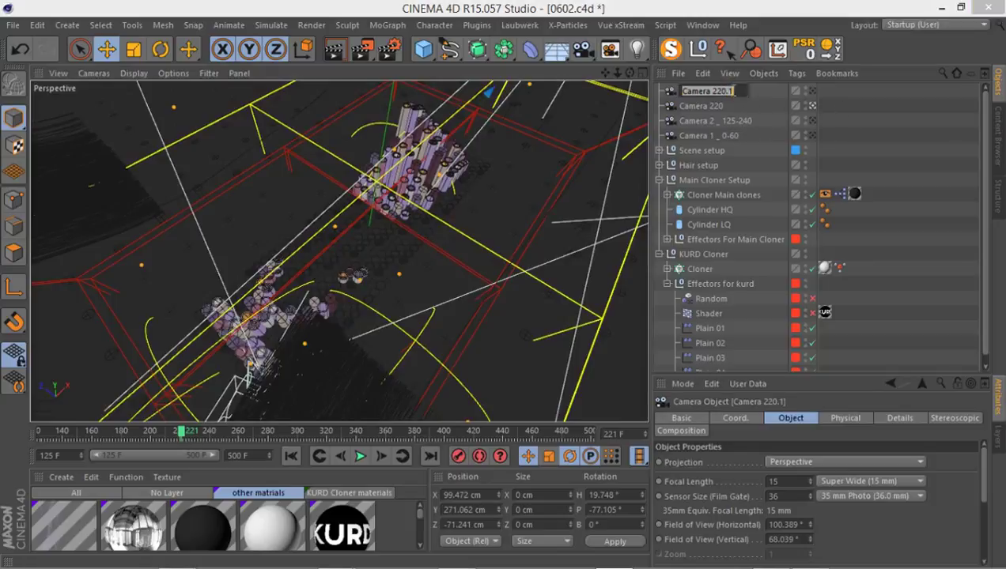
Place Camera 320 directly below Camera 220 and select both cameras together
double_click(722, 92)
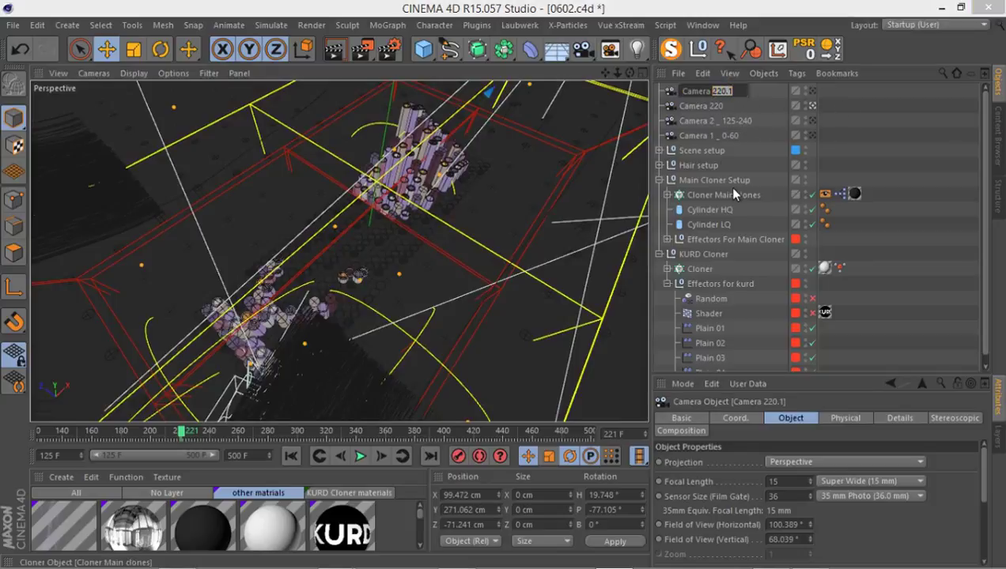
key("Return")
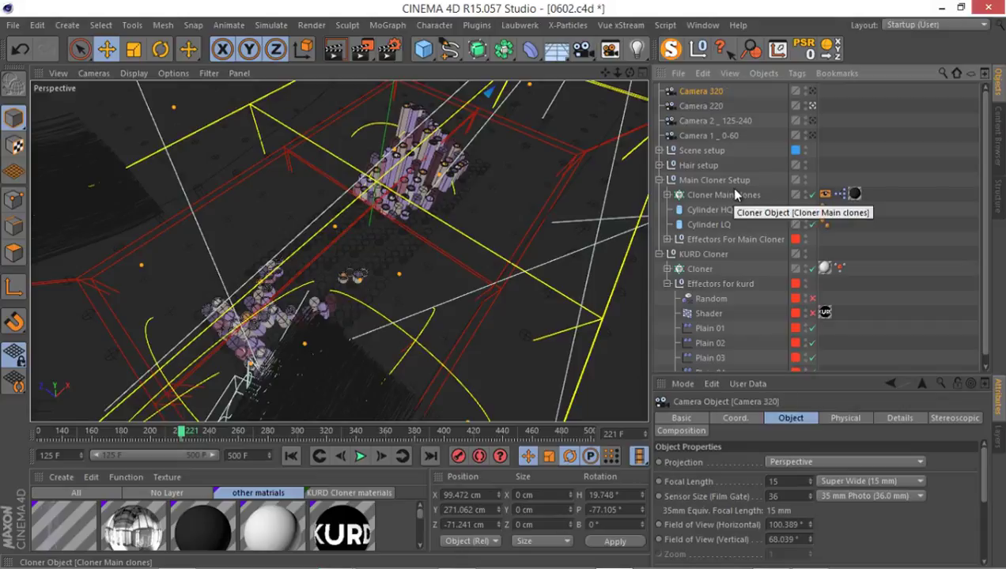
left_click_drag(698, 96, 688, 109)
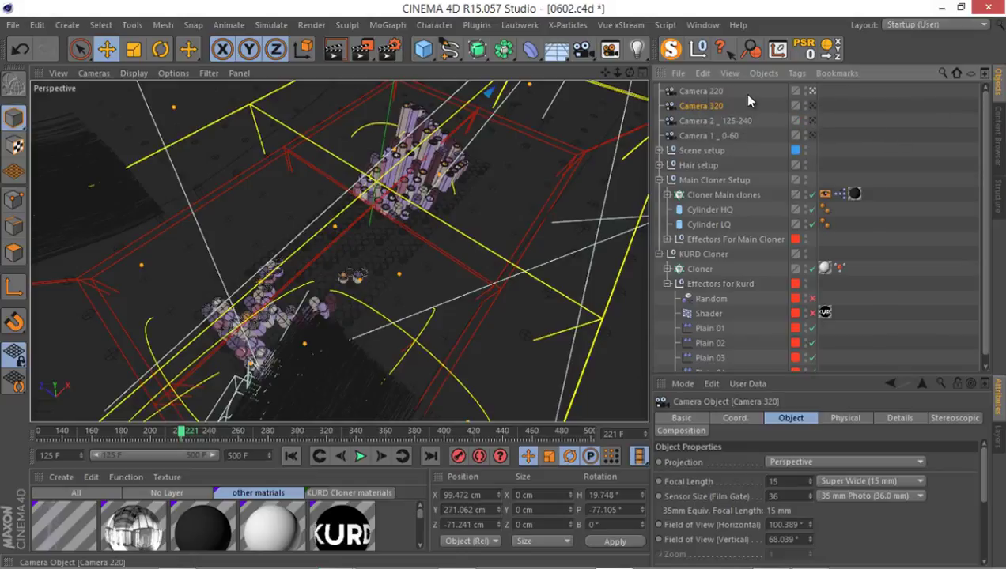
left_click(710, 92)
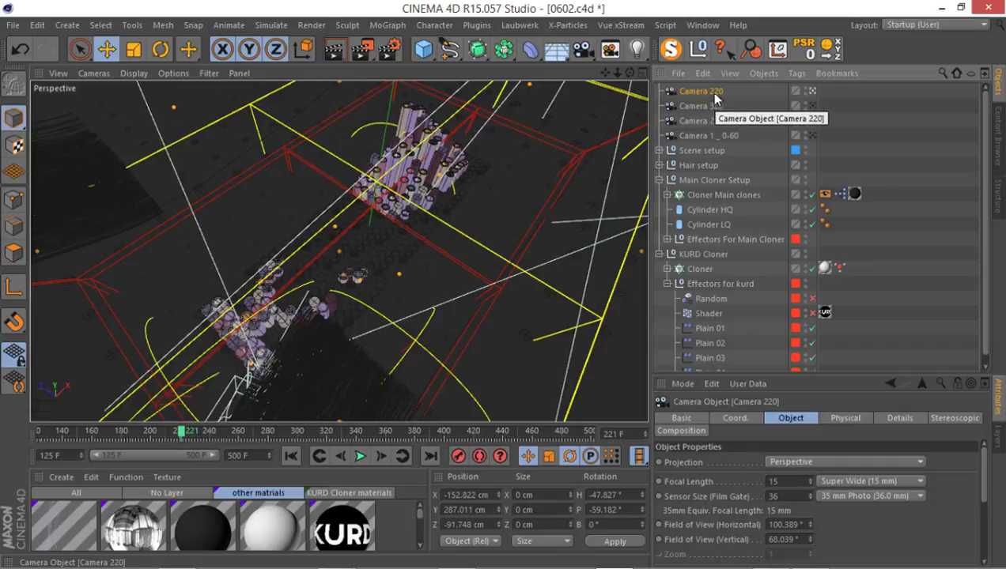
left_click(699, 106, "shift")
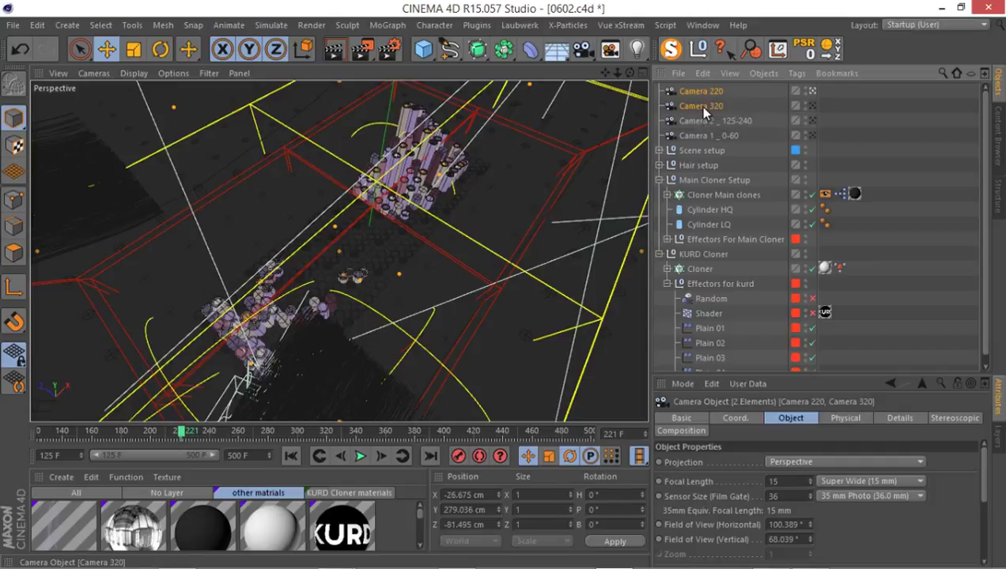
Add a Camera Morph from Camera 220 to Camera 320, keeping the Simple Morph source mode
left_click(583, 49)
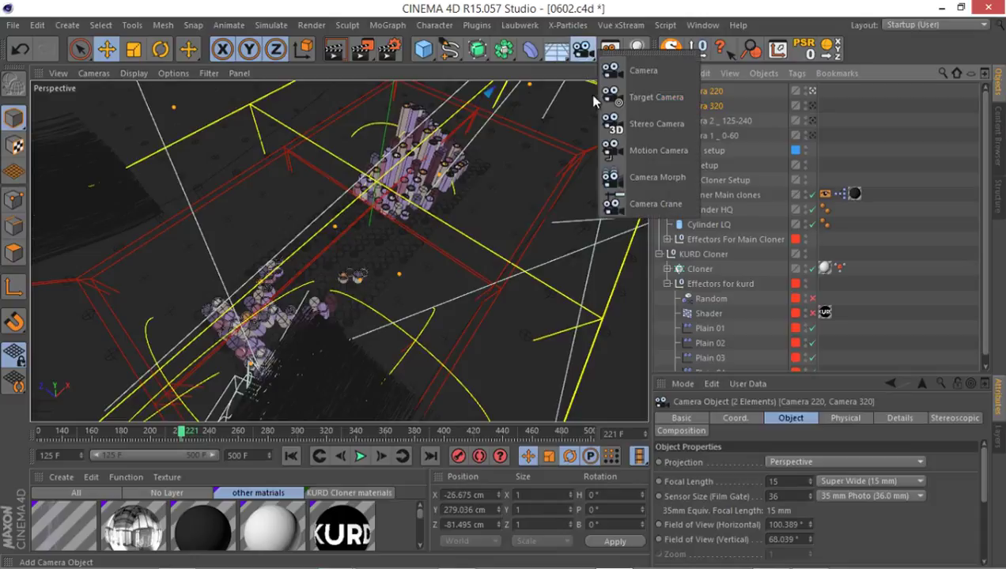
left_click(680, 174)
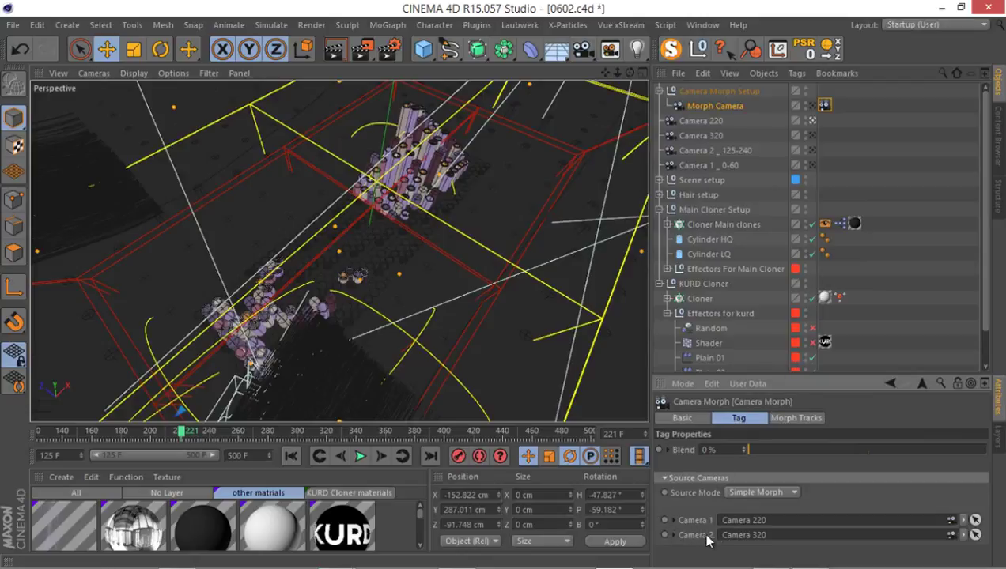
left_click(787, 493)
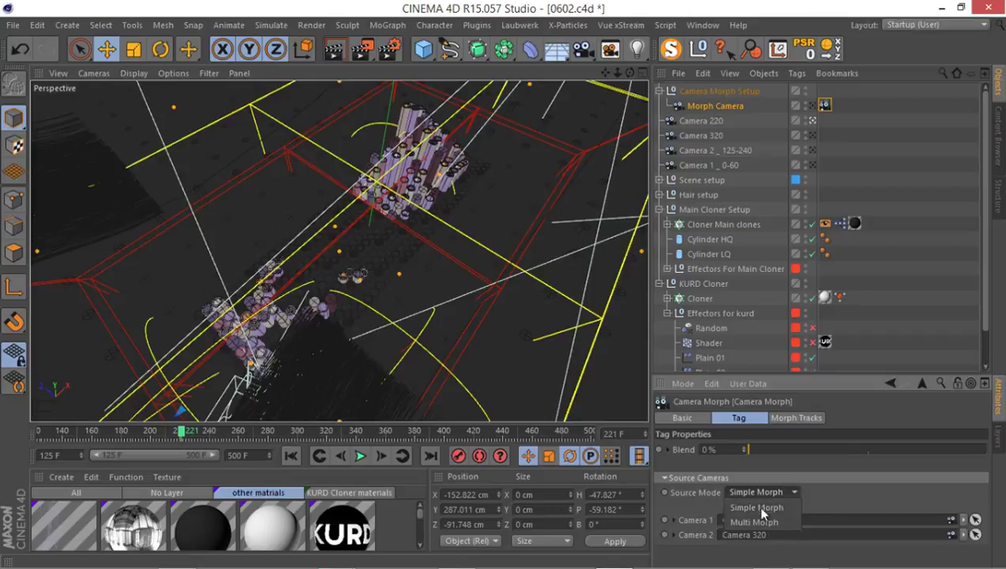
left_click(815, 507)
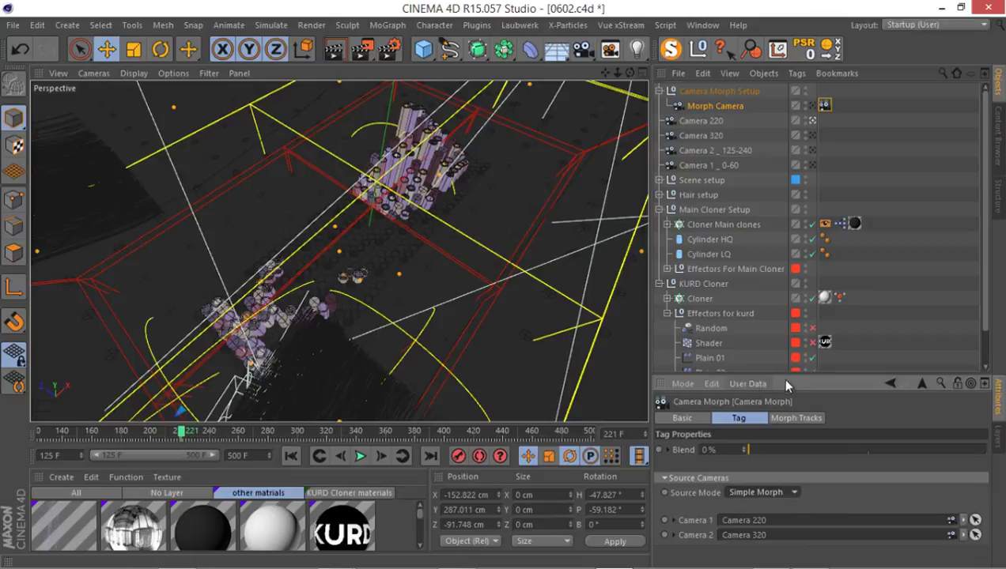
left_click_drag(820, 319, 820, 312)
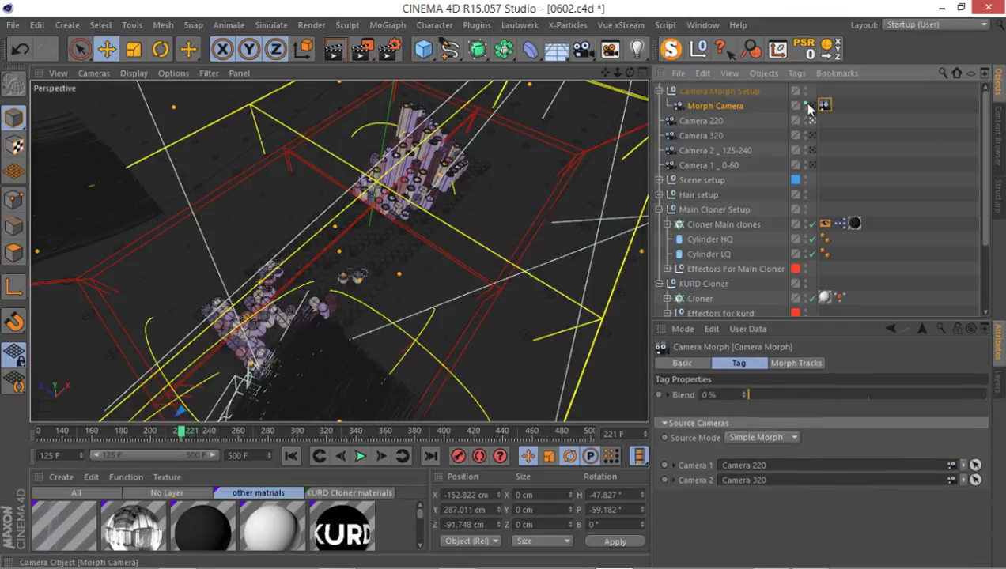
Through the Morph Camera, keyframe Blend at 0% on frame 220 and 100% on frame 320
left_click(806, 103)
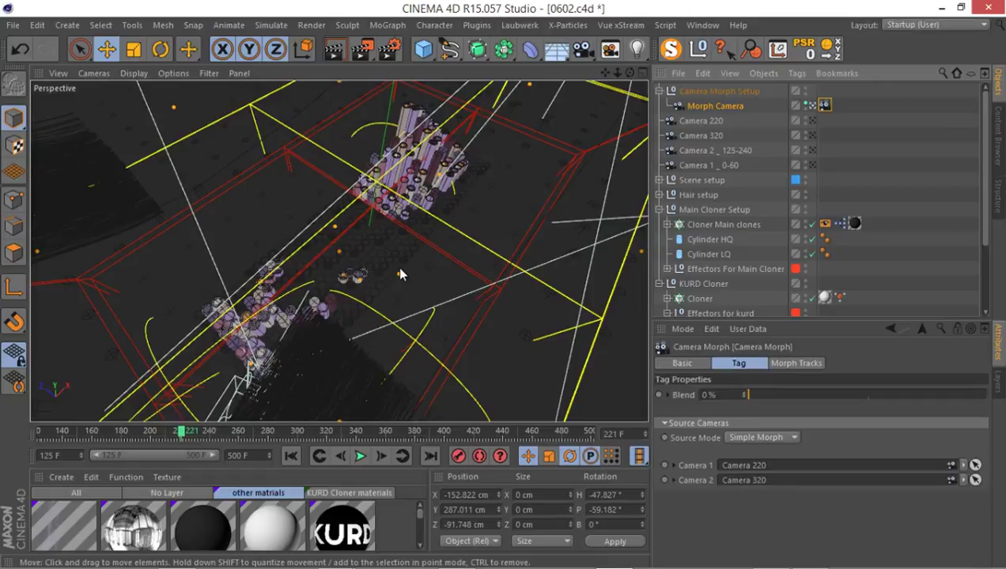
key("f")
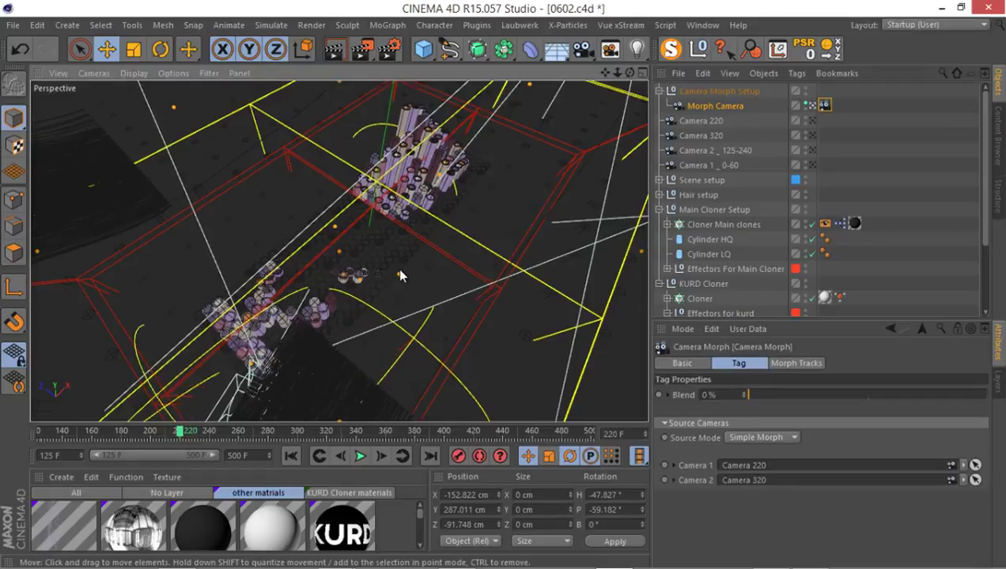
left_click(659, 394)
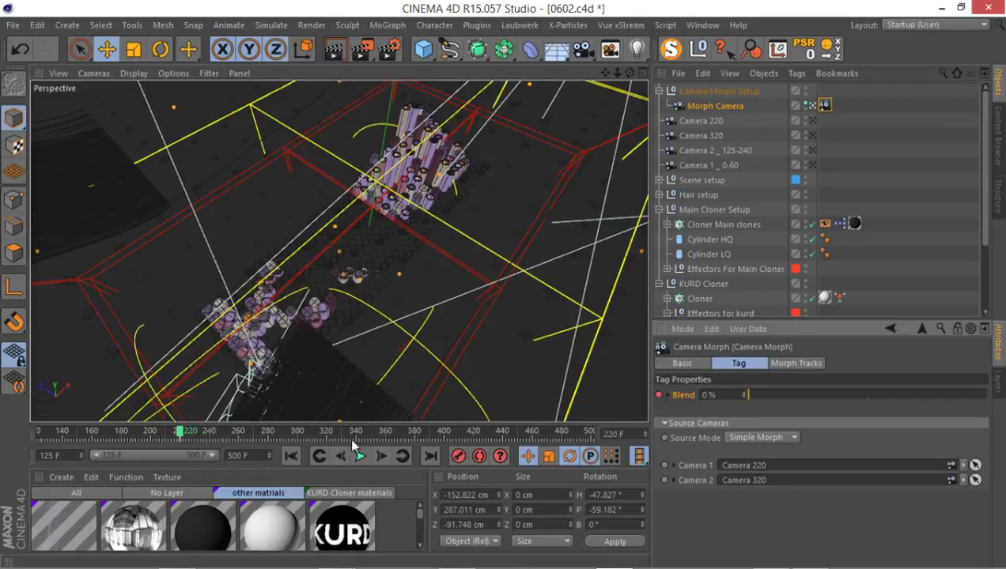
left_click(613, 434)
type("320")
key("Return")
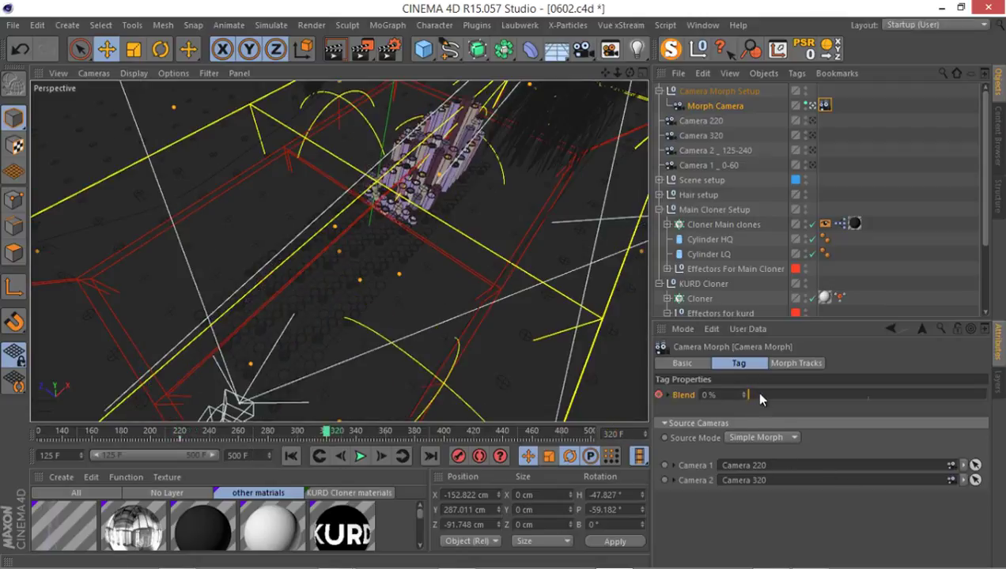
left_click_drag(755, 393, 981, 394)
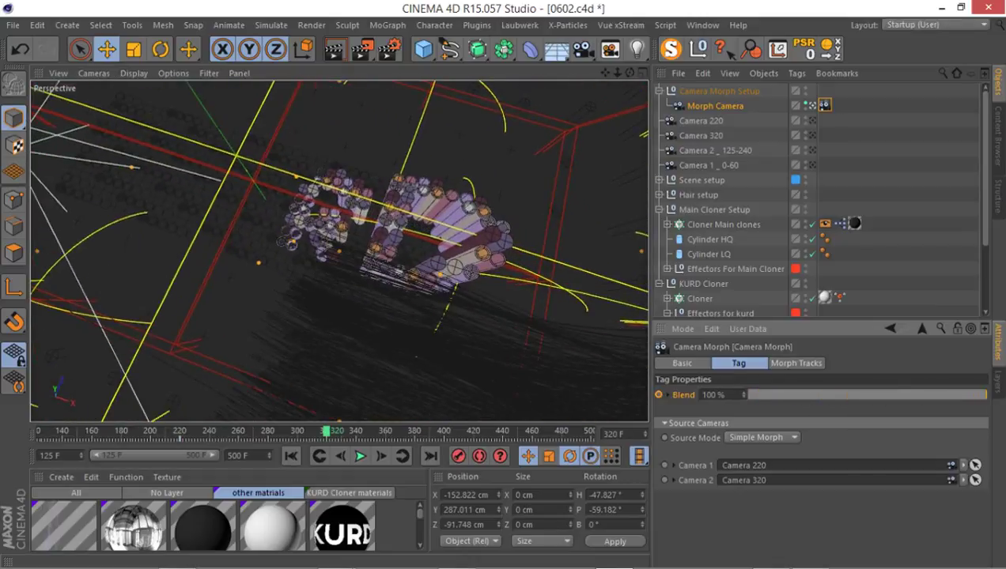
left_click(658, 395, "ctrl")
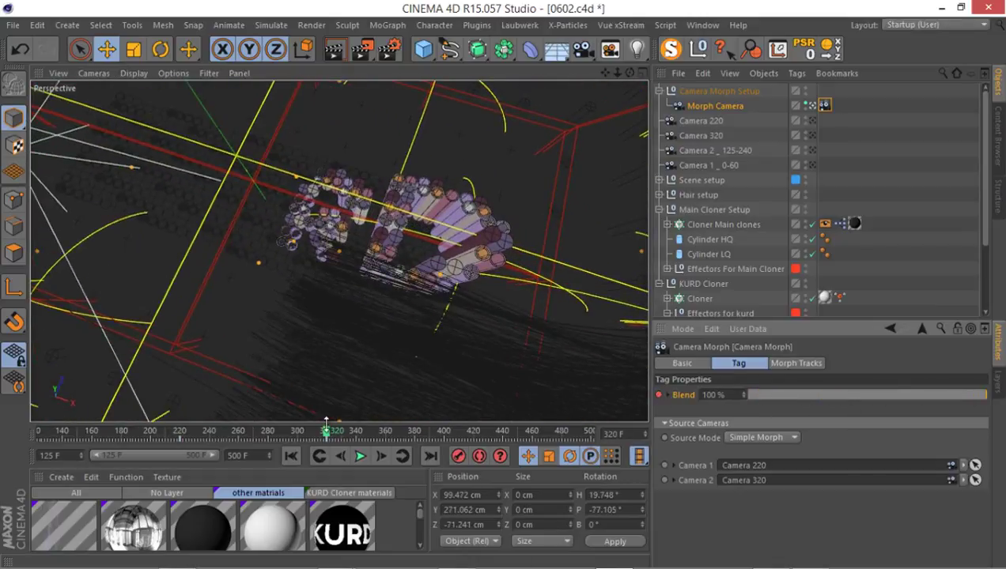
Scrub and play back the camera move between frames 243 and 327, then expand the Hair setup group
left_click_drag(326, 434, 180, 440)
left_click(360, 456)
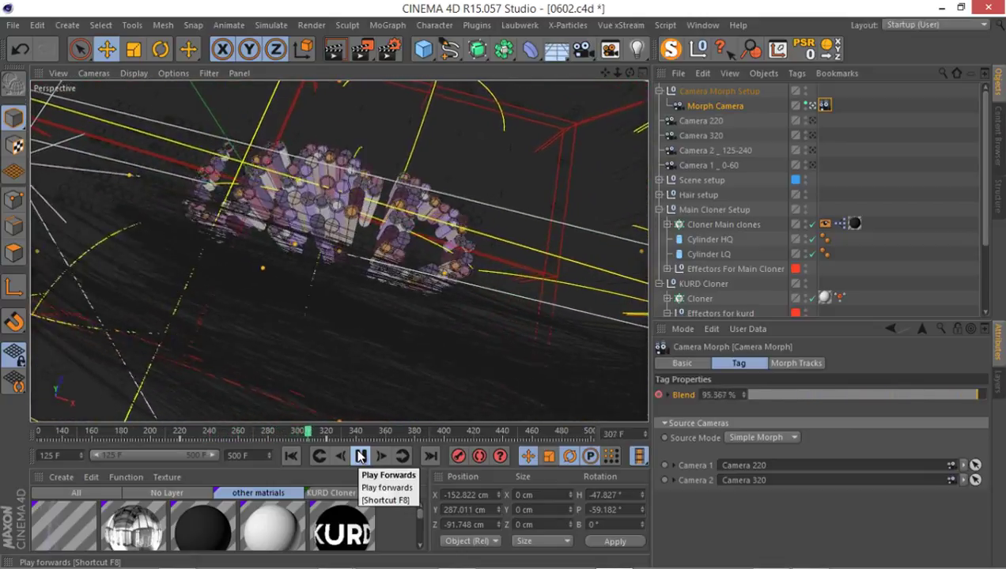
left_click(360, 455)
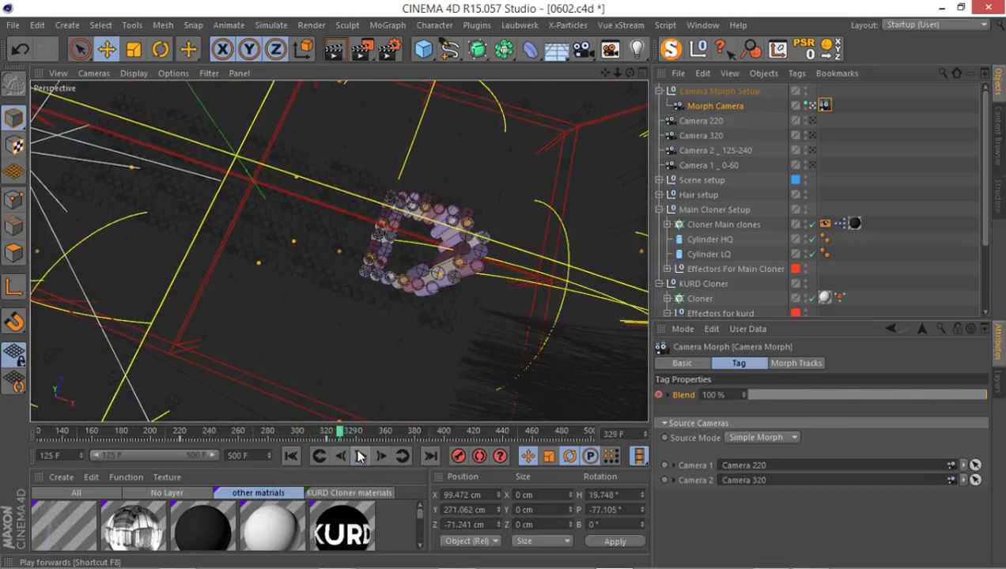
left_click(330, 434)
left_click_drag(325, 434, 236, 437)
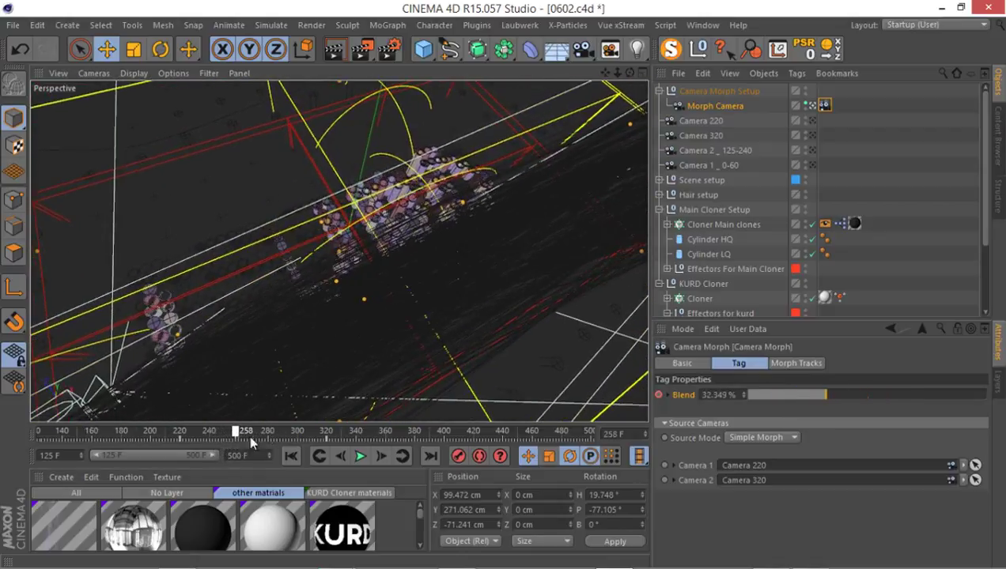
left_click(659, 91)
left_click(659, 180)
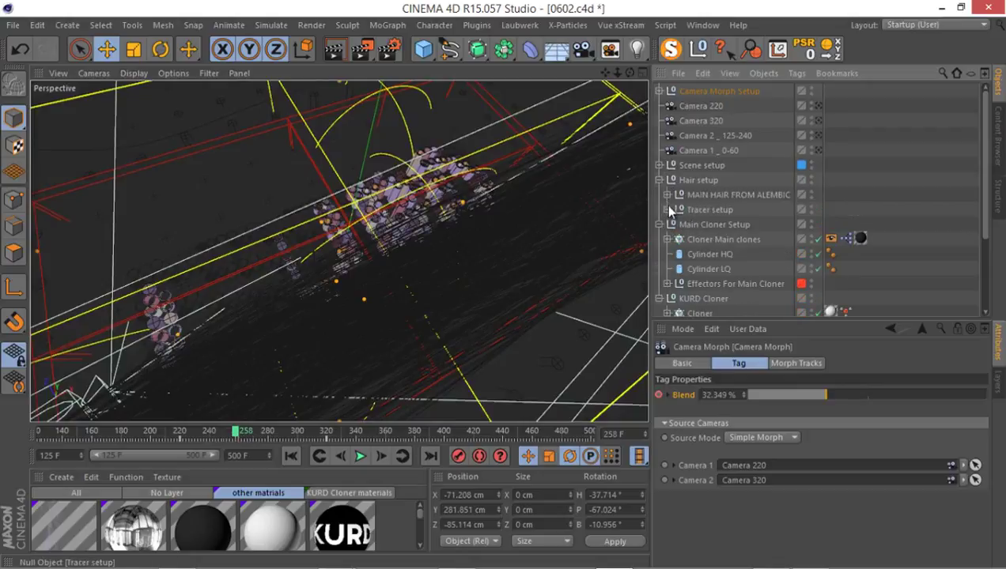
Select the Tracer object under MAIN HAIR FROM ALEMBIC and scrub to frame 216
left_click(667, 195)
left_click(703, 211)
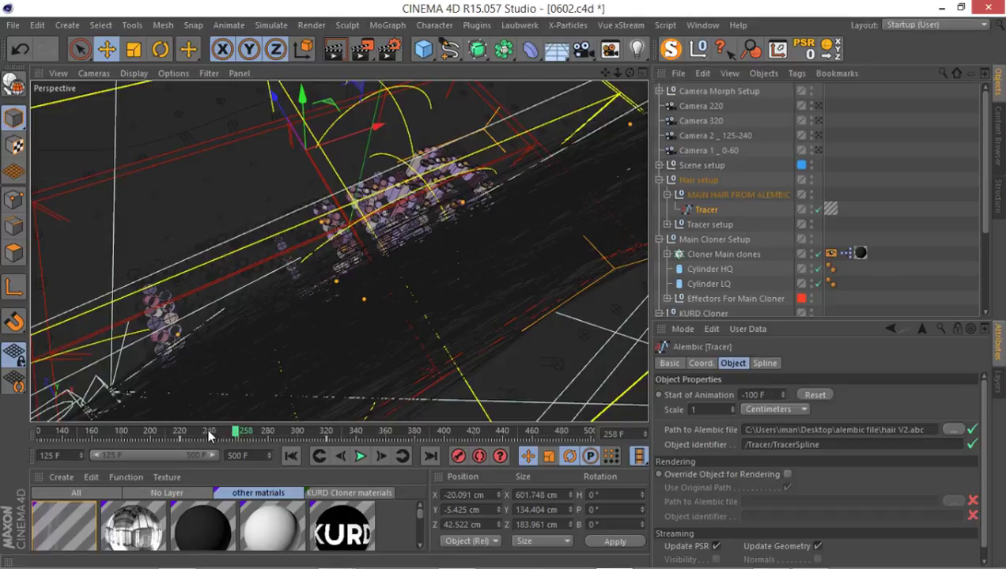
left_click_drag(214, 433, 321, 455)
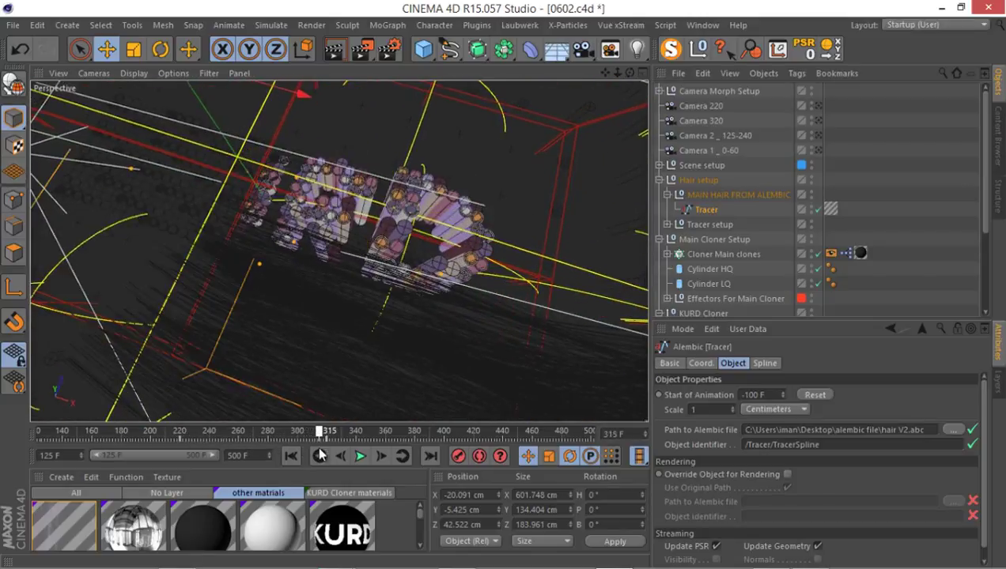
Play the animation backwards, scrub to about frame 259, and open the Picture Viewer
left_click(320, 455)
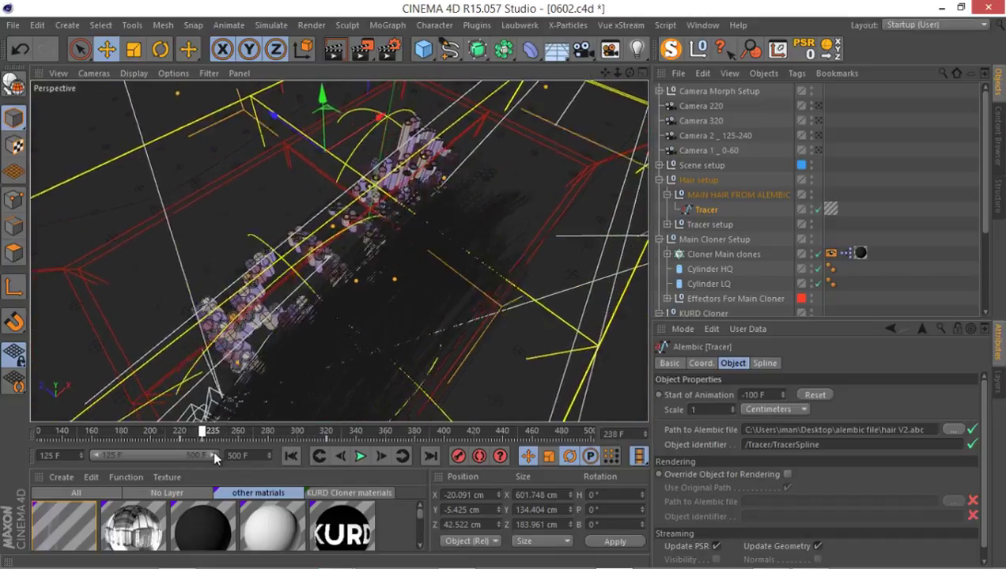
left_click_drag(212, 450, 233, 454)
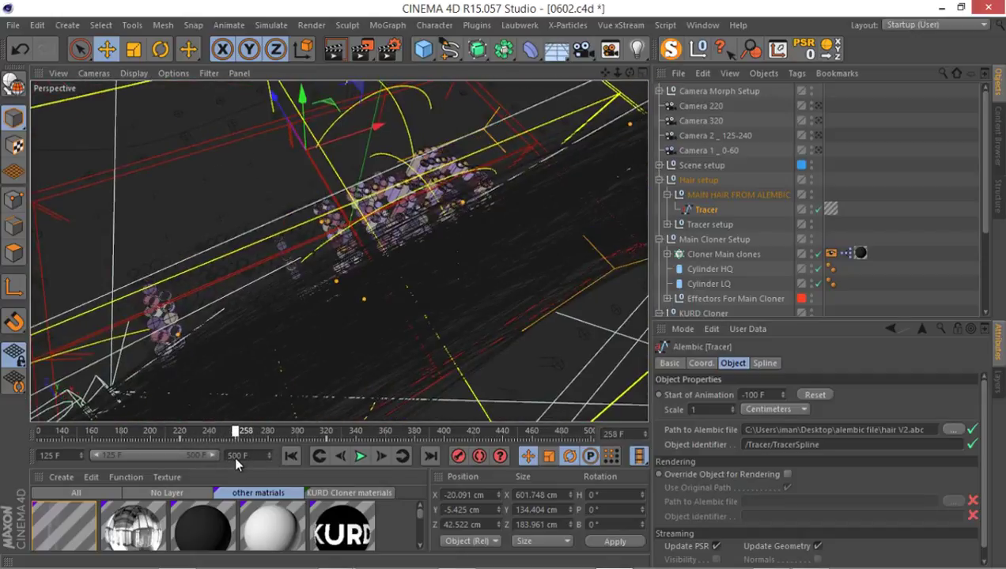
key("shift+F6")
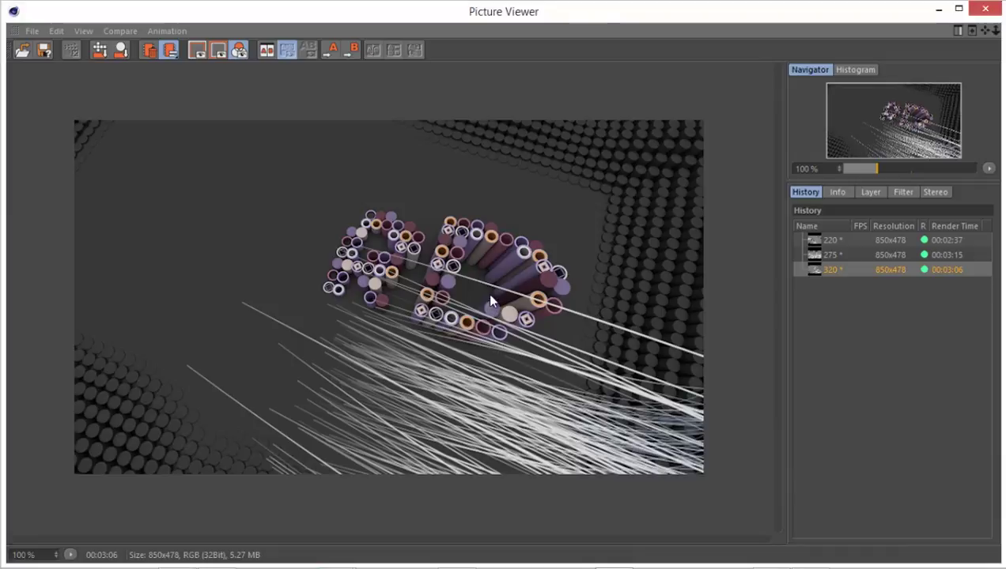
Flip between the 220, 275 and 320 history renders, ending on 275, then close the Picture Viewer
left_click(833, 241)
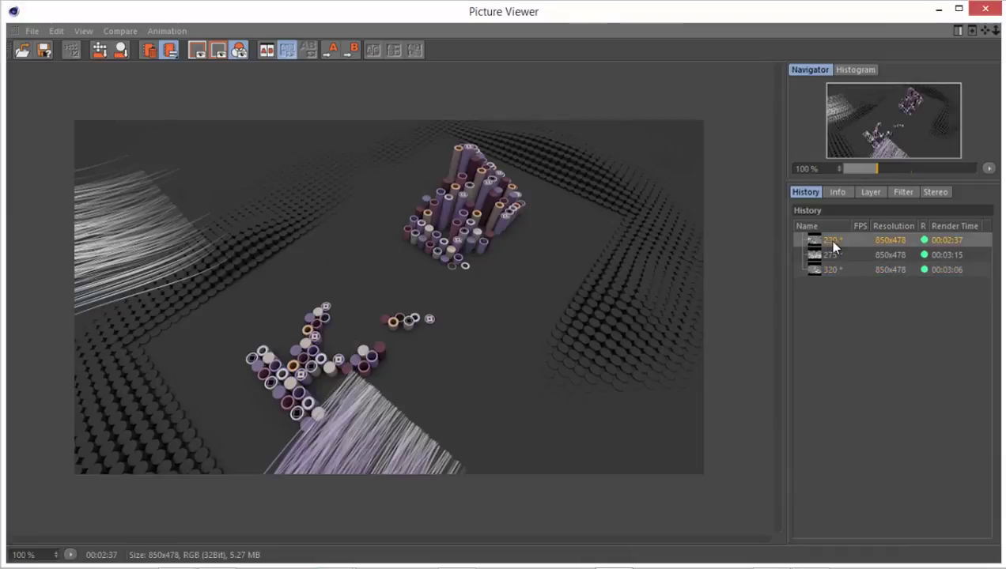
left_click(833, 255)
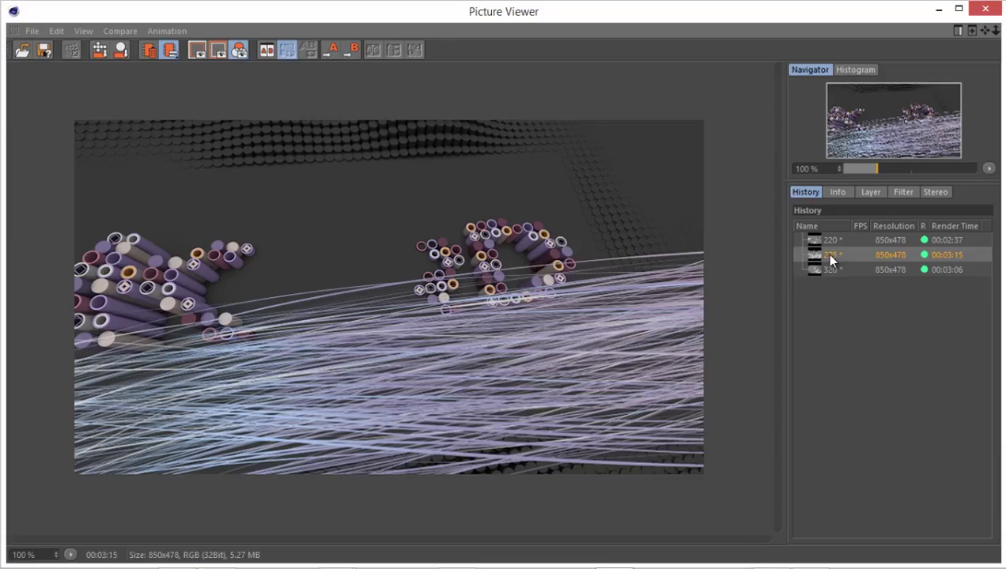
left_click(823, 270)
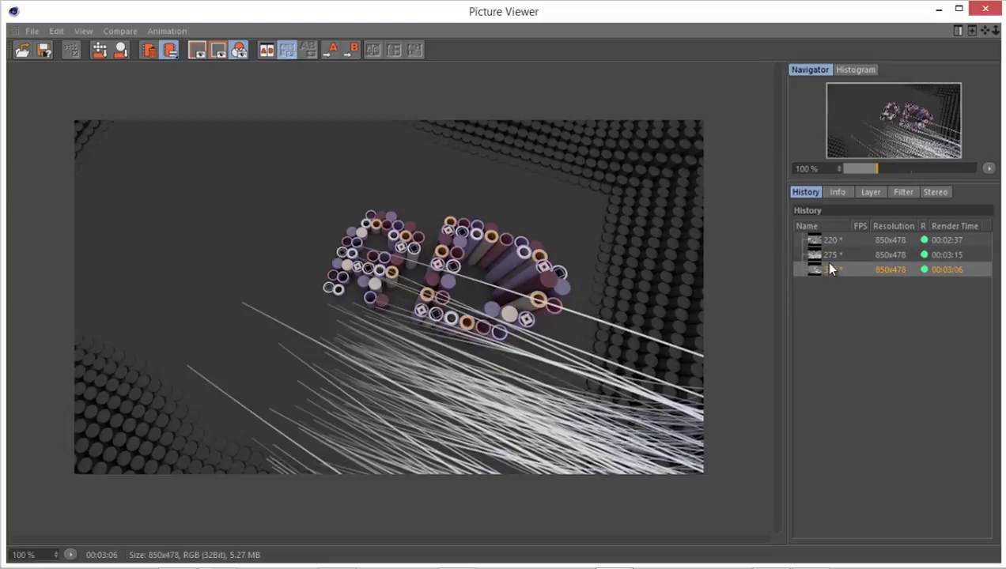
left_click(825, 256)
left_click(831, 264)
left_click(837, 254)
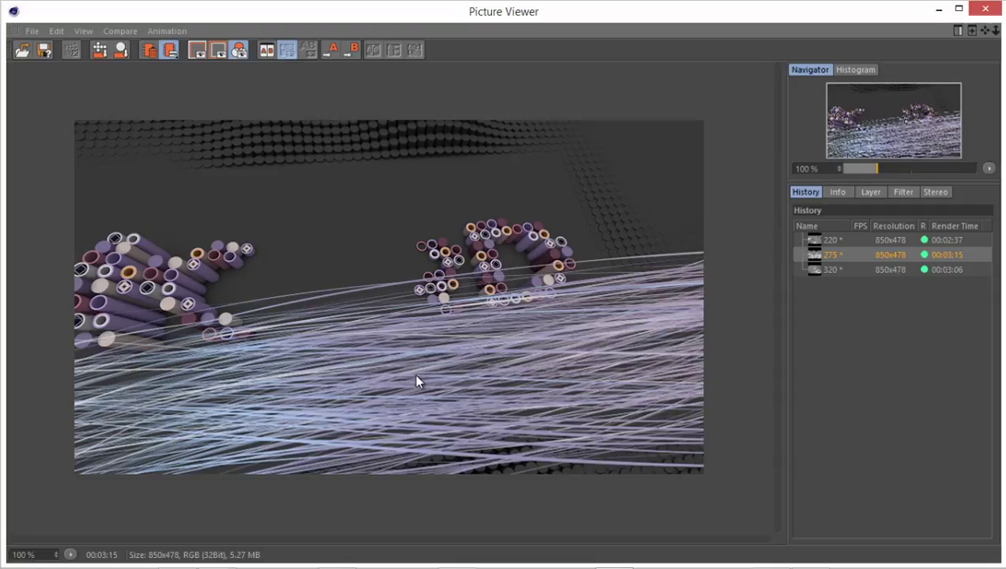
left_click(985, 9)
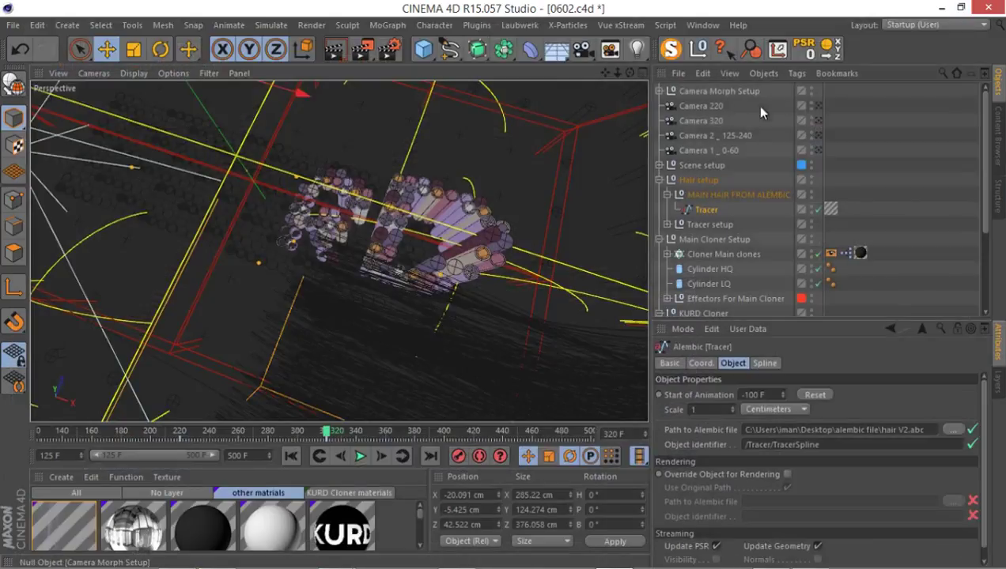
Rename the Camera Morph Setup object to Camera 3
left_click(698, 92)
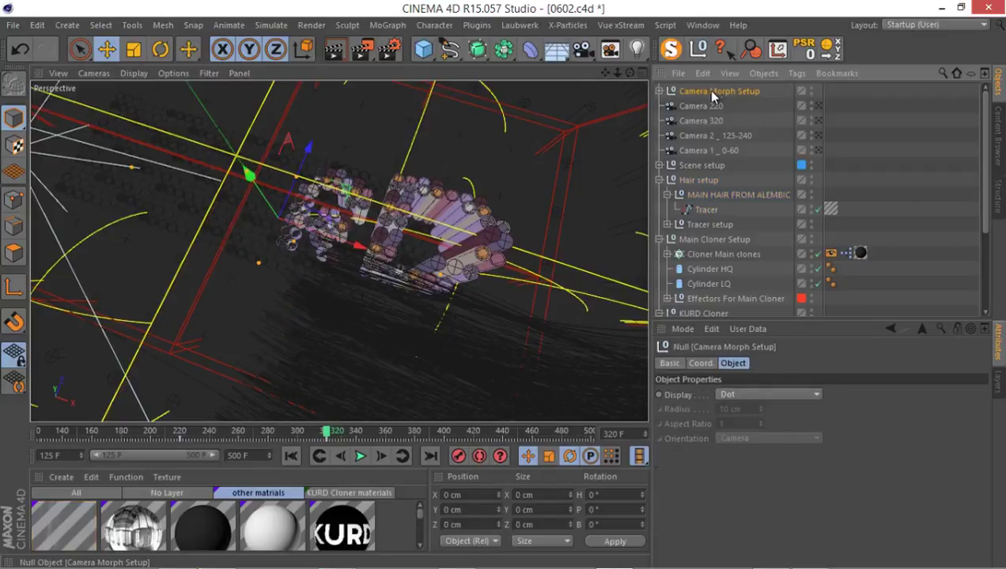
double_click(715, 91)
left_click(766, 90)
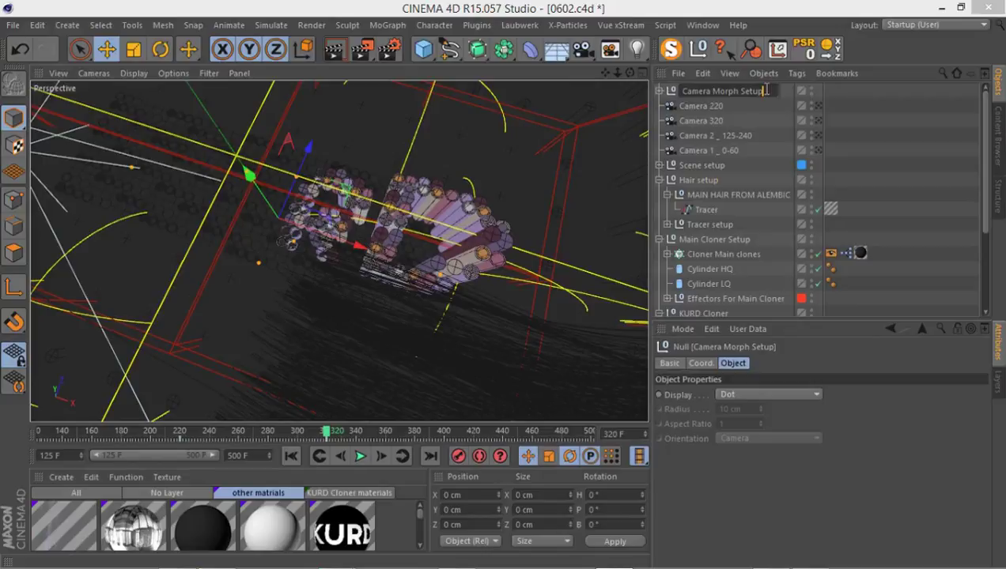
left_click_drag(756, 94, 714, 98)
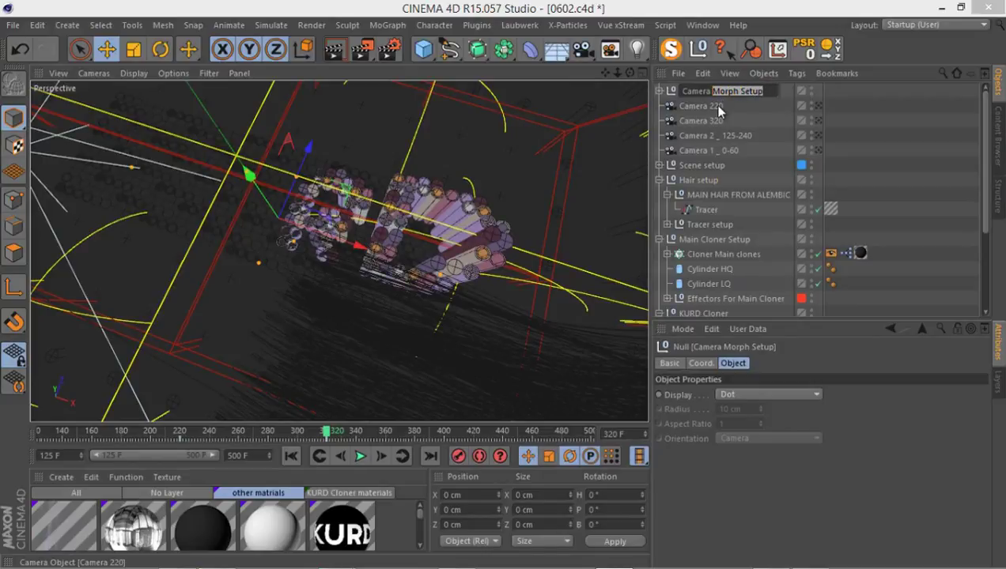
type("3")
key("Return")
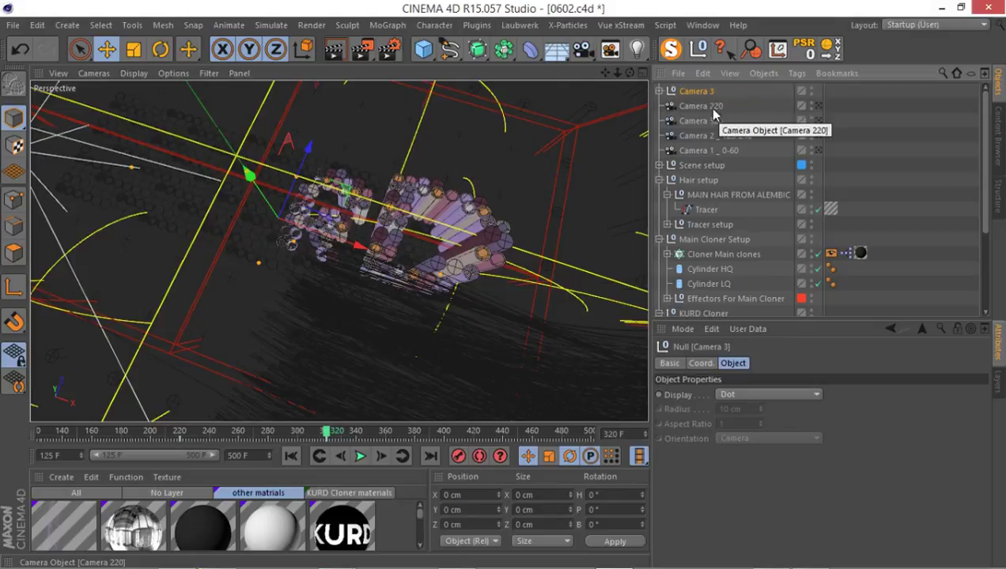
Group Camera 3, Camera 220 and Camera 320 under a null named 'Camera 3 220-320 Morph'
left_click(706, 122, "shift")
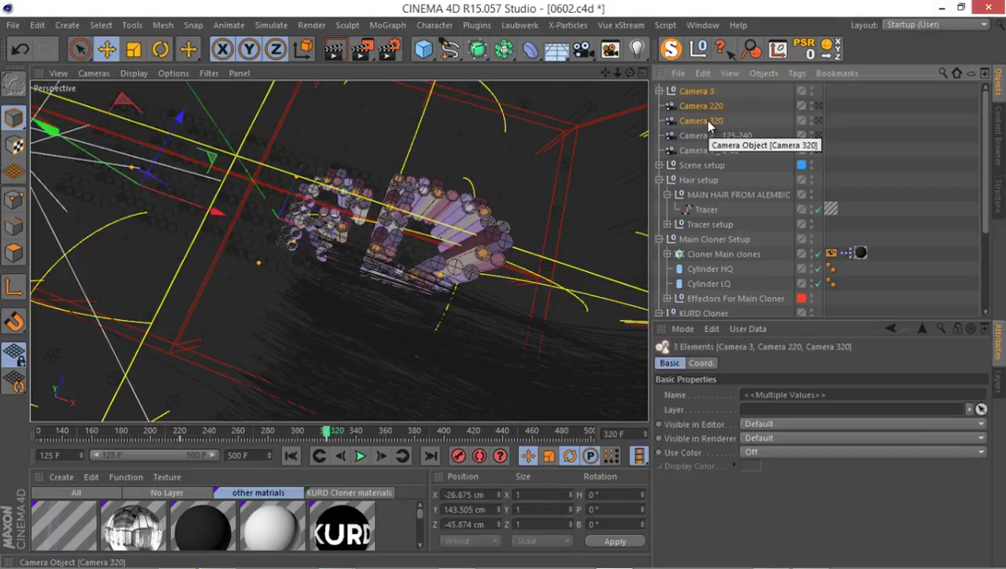
key("alt+g")
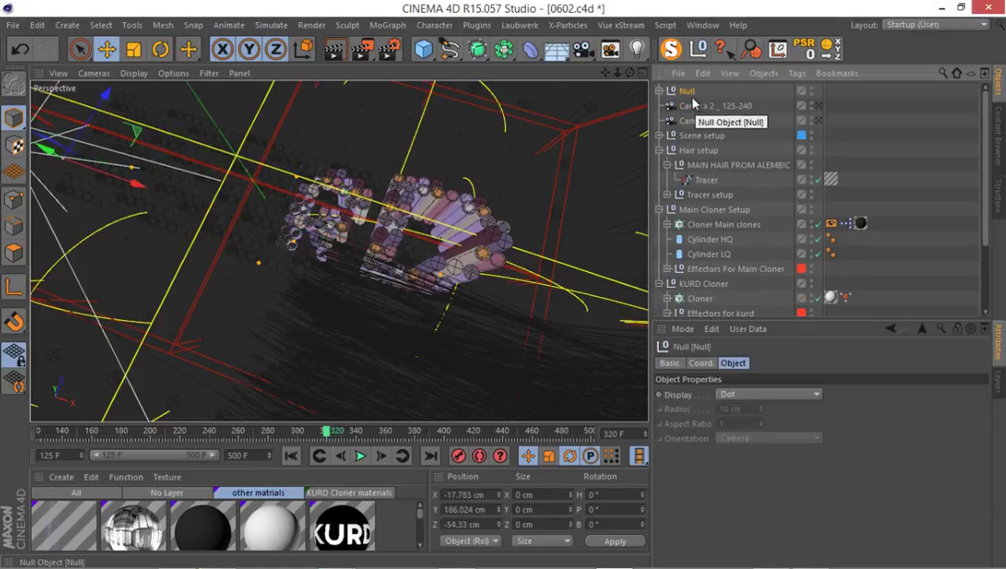
double_click(687, 91)
key("BackSpace")
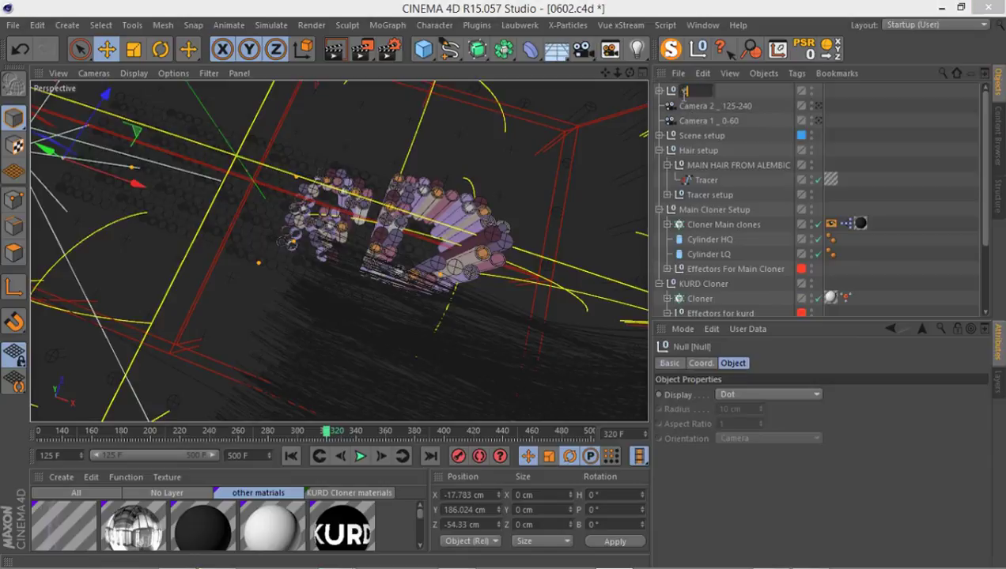
type("Camera 3 220-320")
key("Left")
key("Left")
key("Left")
key("Left")
key("End")
type("Morph")
key("Return")
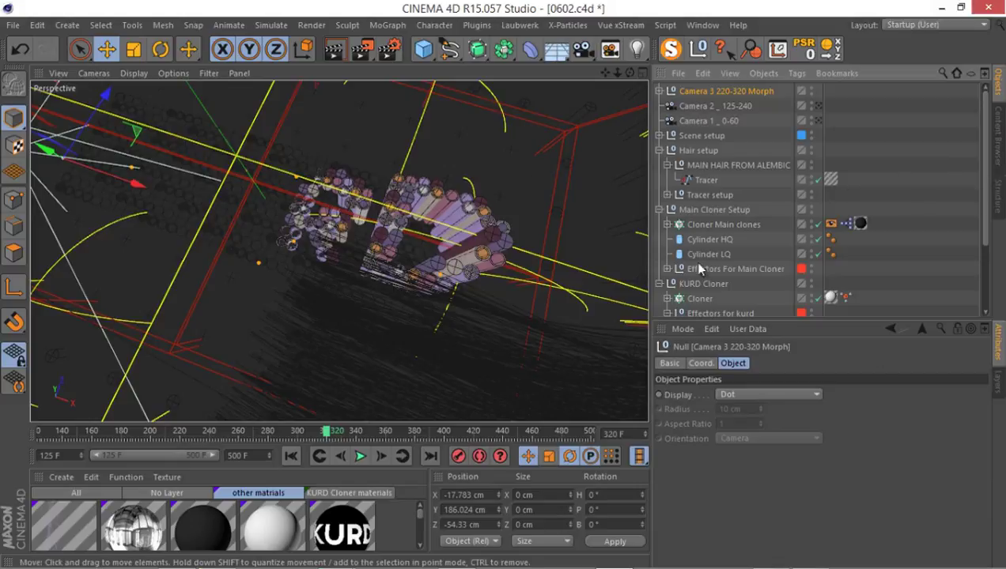
Hide the Effectors layer in the Layers manager and deselect Camera 3
left_click(997, 378)
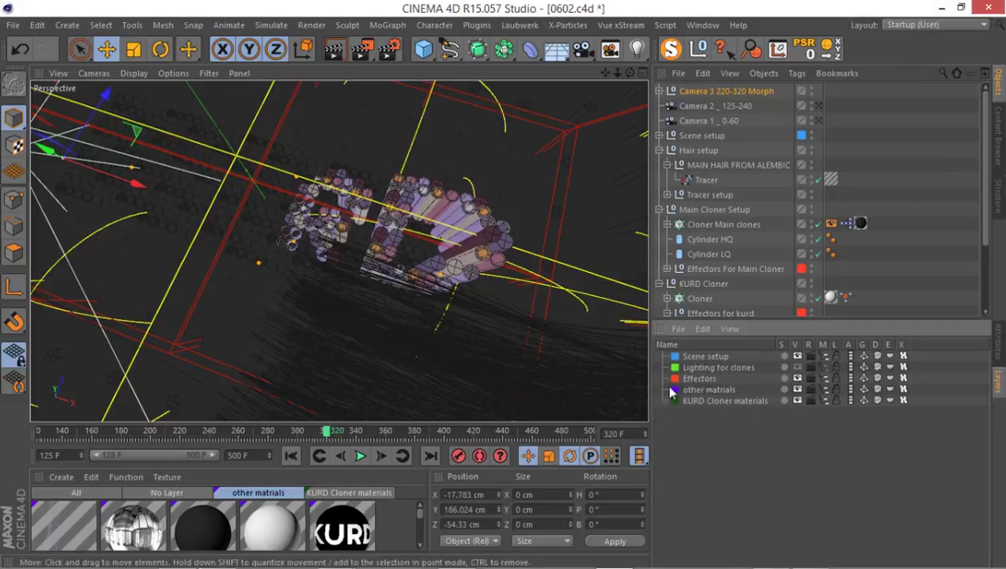
left_click(797, 379)
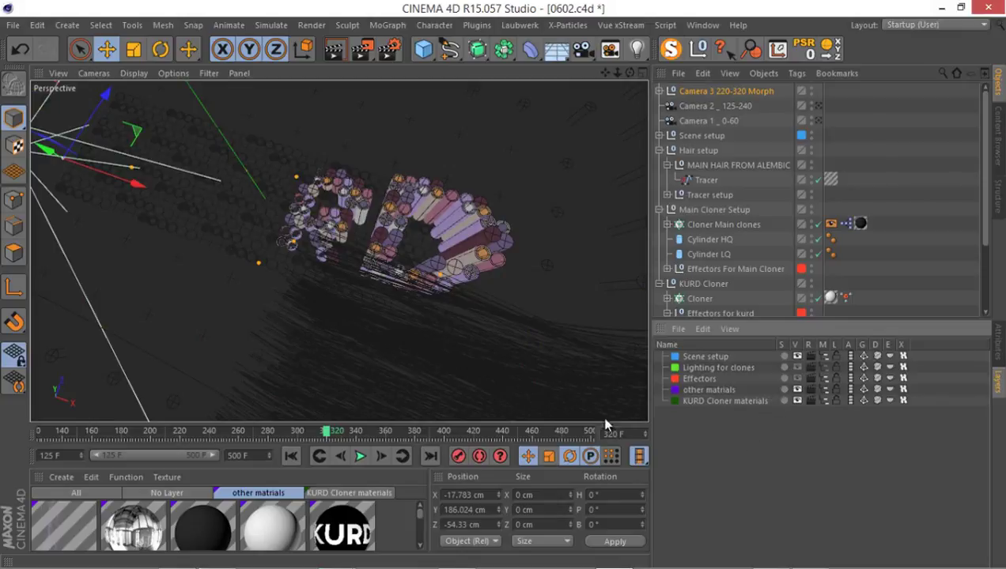
left_click_drag(878, 319, 848, 480)
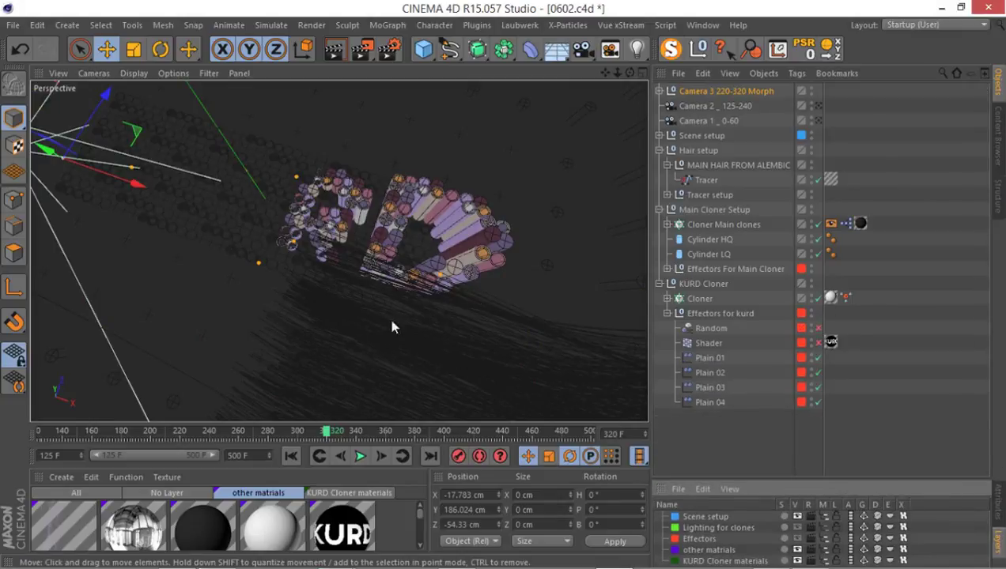
left_click(836, 112)
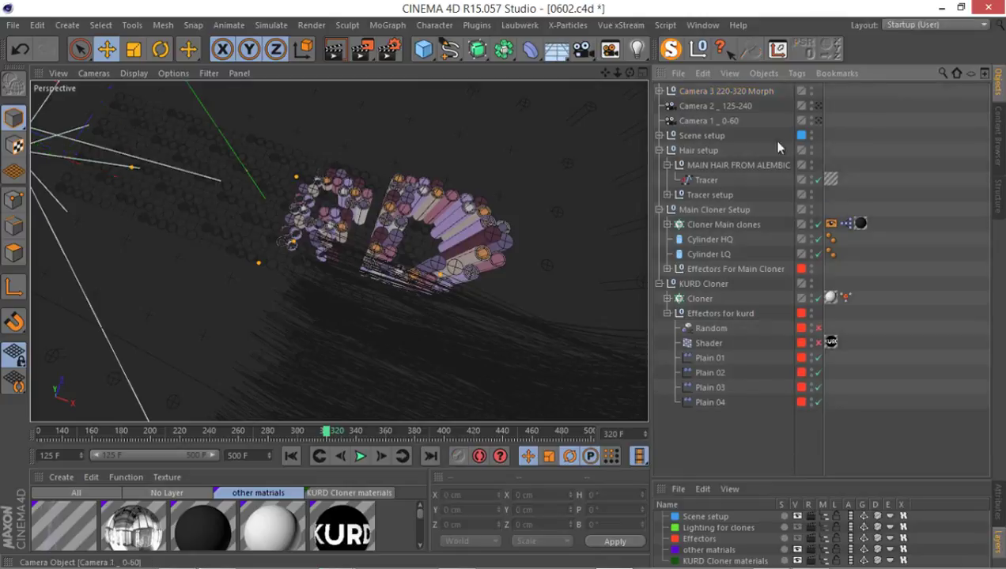
From the editor camera, orbit close to the KURD cloner and add a new camera from that view
left_click(610, 50)
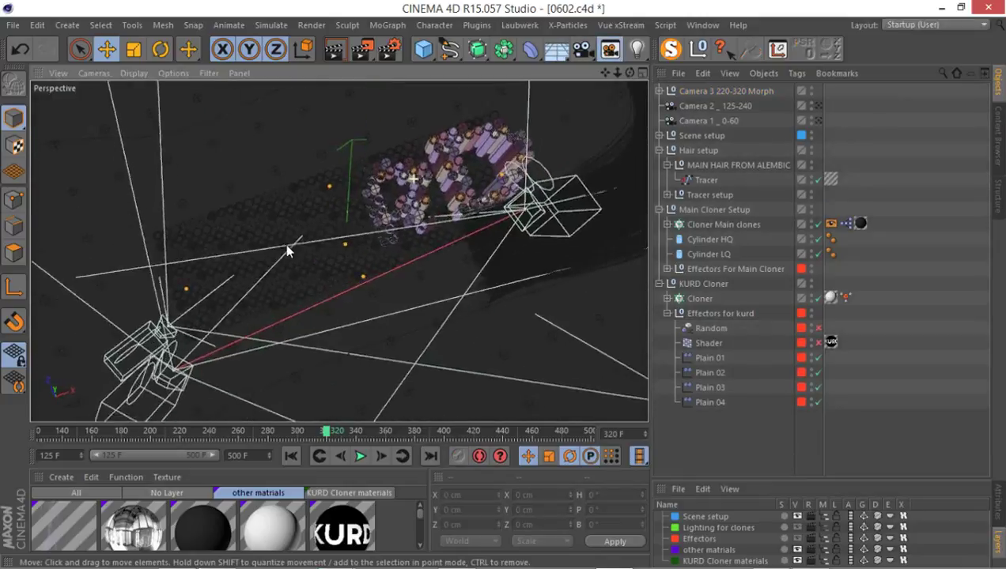
left_click_drag(287, 252, 463, 218, "alt")
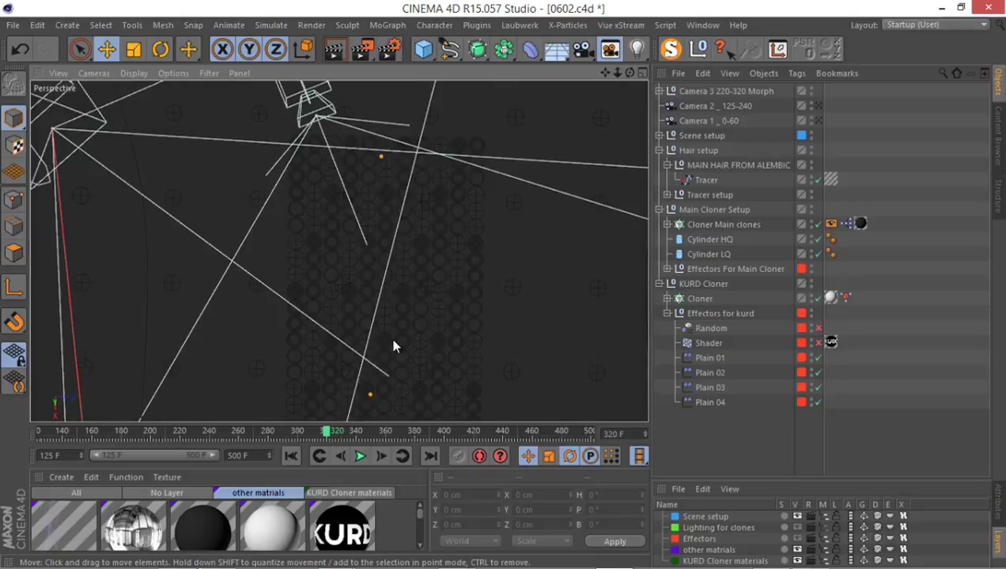
left_click_drag(327, 430, 360, 408)
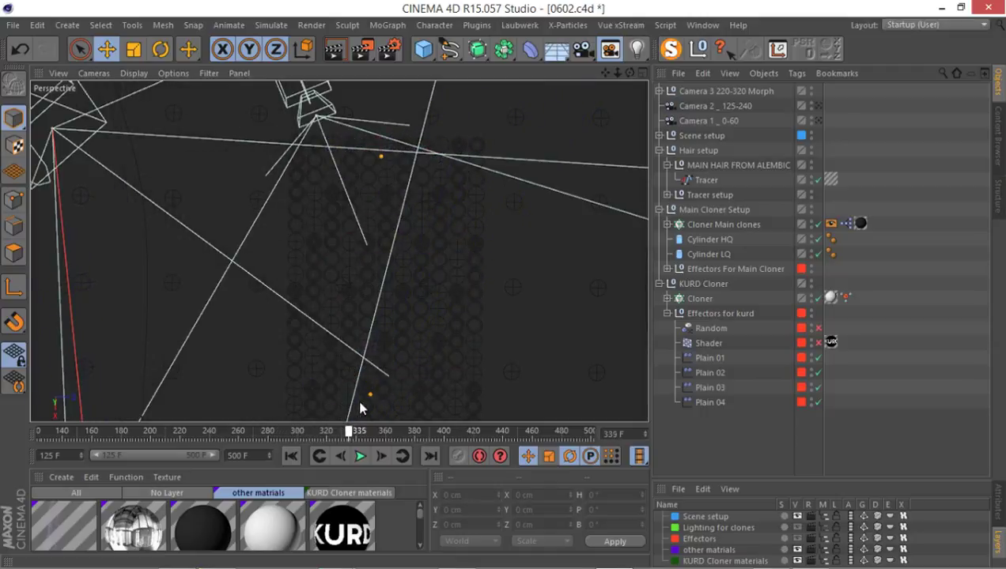
left_click_drag(422, 408, 340, 431)
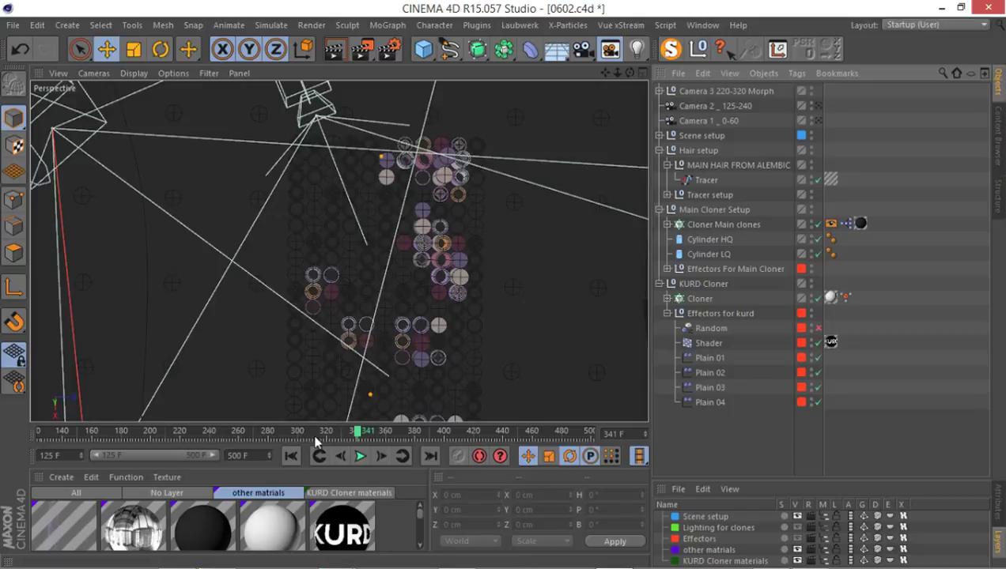
left_click_drag(356, 440, 270, 435)
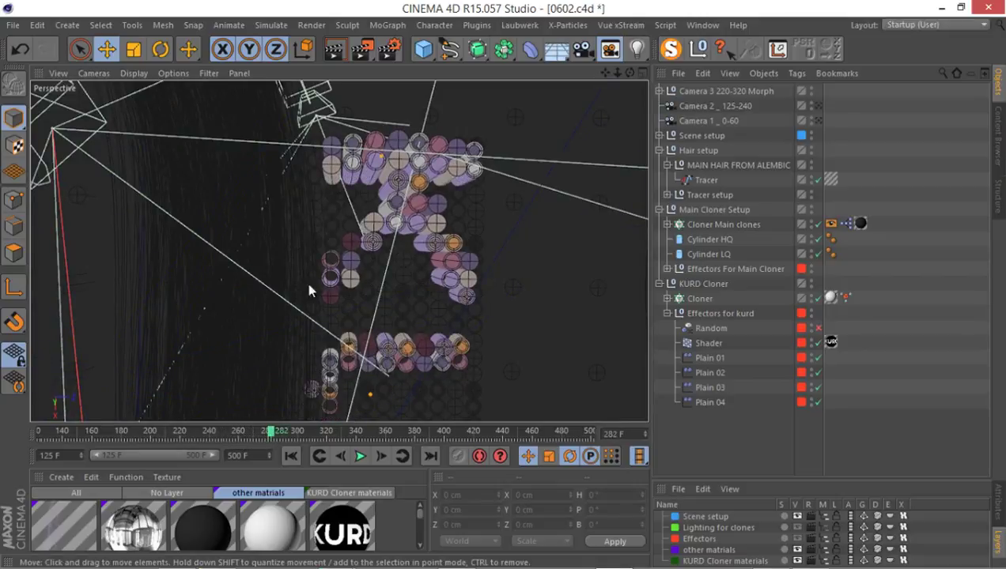
left_click_drag(409, 242, 474, 213, "alt")
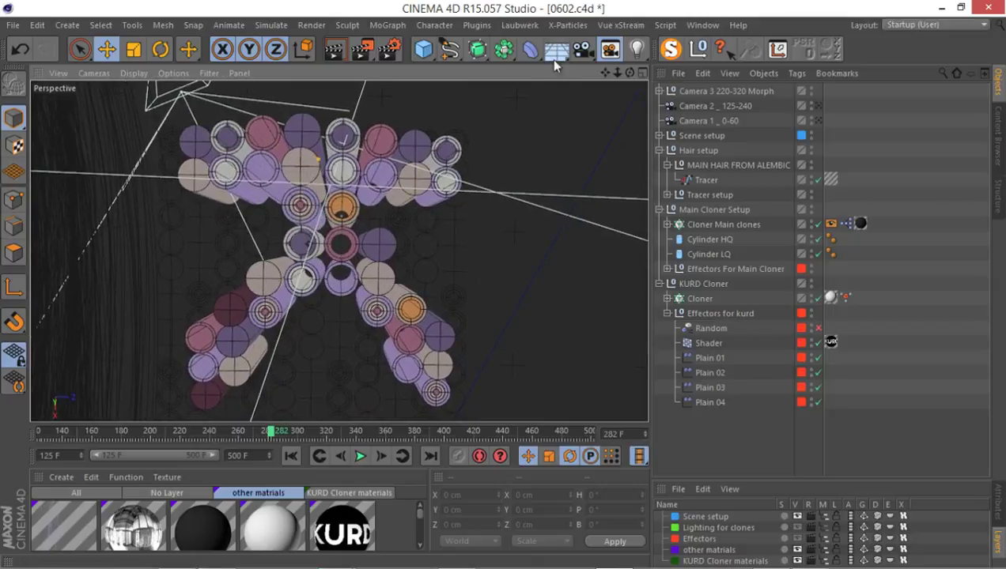
left_click(583, 50)
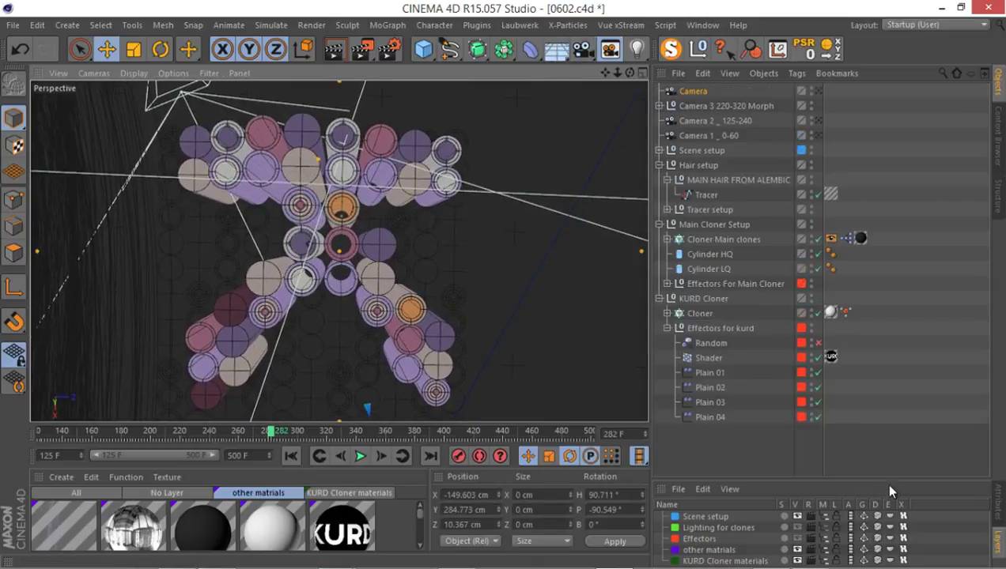
Set the new camera's focal length to 12 mm
left_click_drag(900, 480, 899, 353)
left_click(1000, 384)
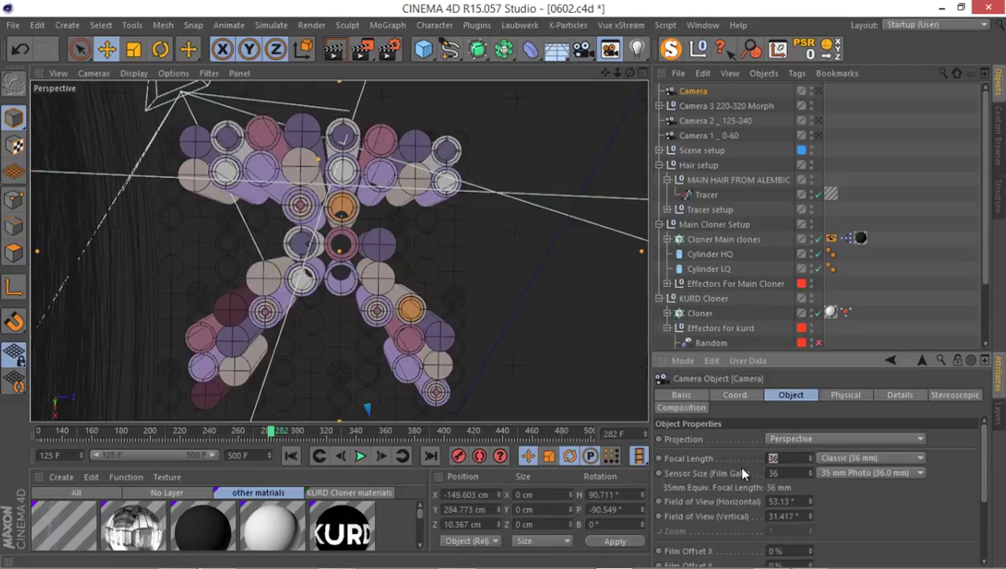
type("12")
key("Return")
Look through the new camera, frame the KURD cloner, and switch to the four-view layout
left_click(818, 91)
scroll(341, 234, "up", 5)
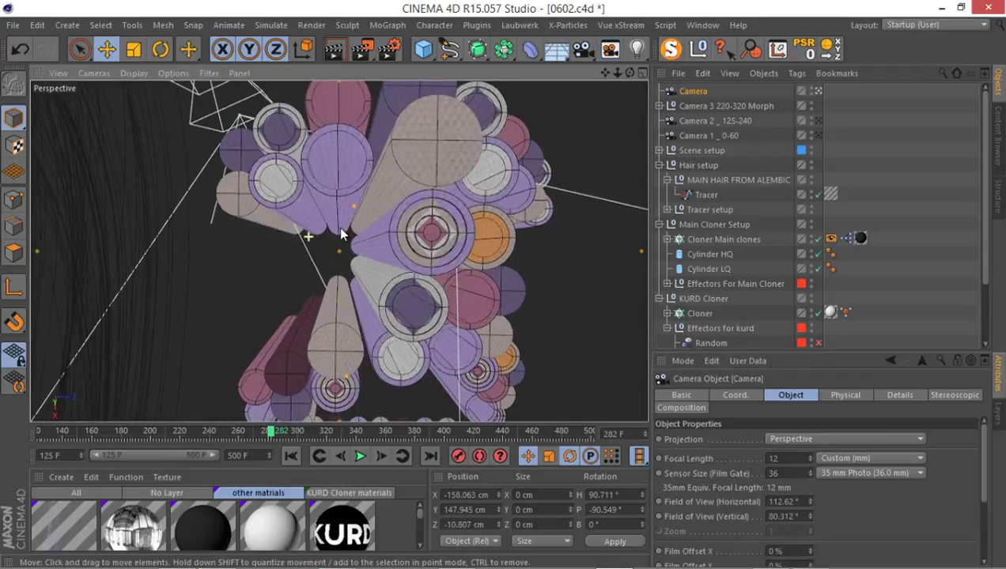
scroll(337, 230, "down", 3)
scroll(348, 241, "down", 2)
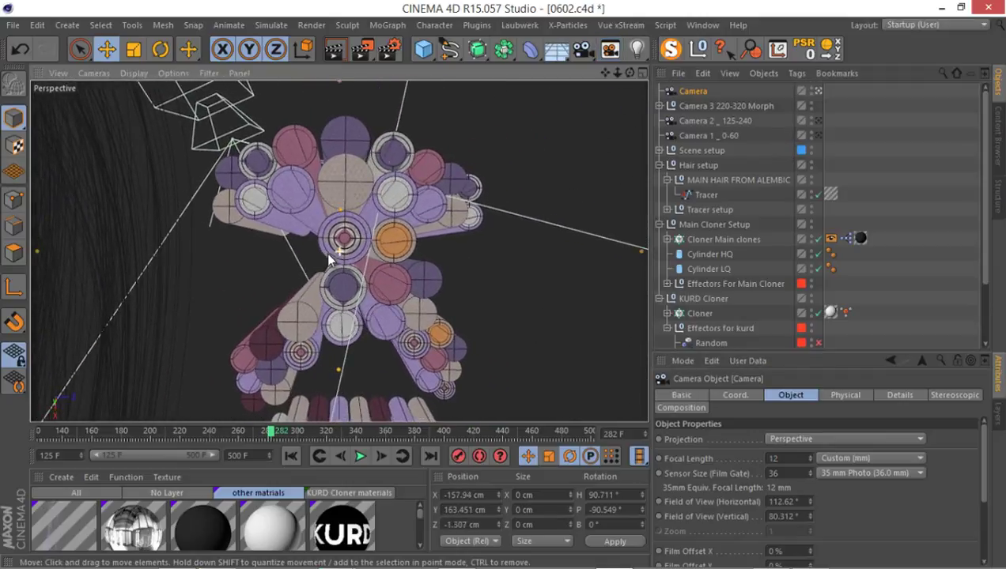
middle_click_drag(328, 257, 340, 218)
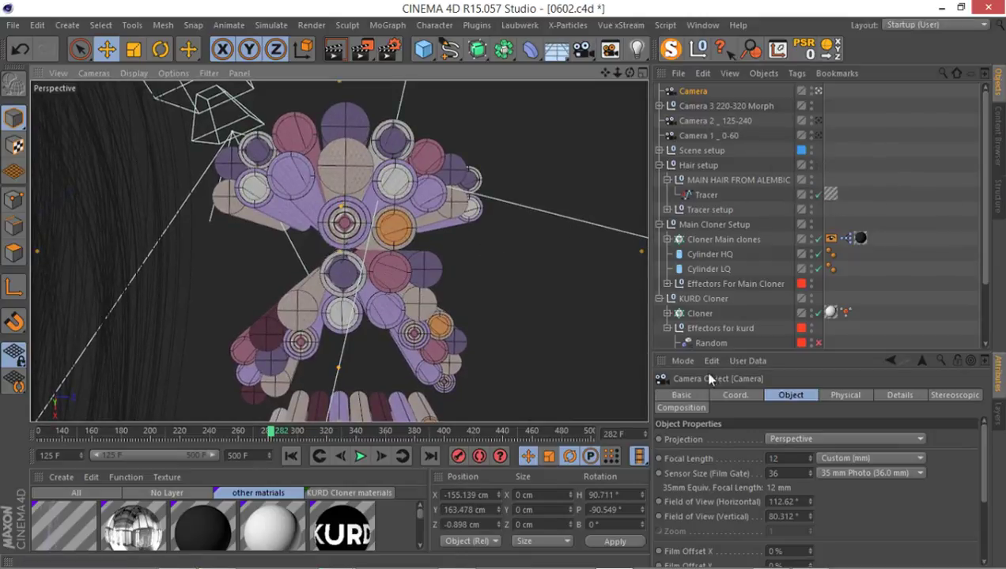
left_click(738, 396)
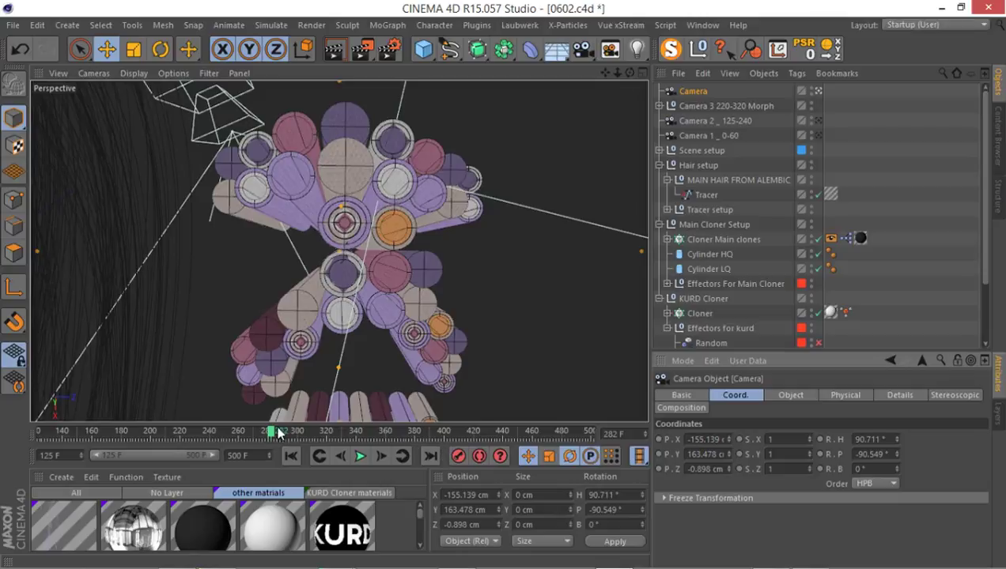
left_click_drag(278, 432, 262, 436)
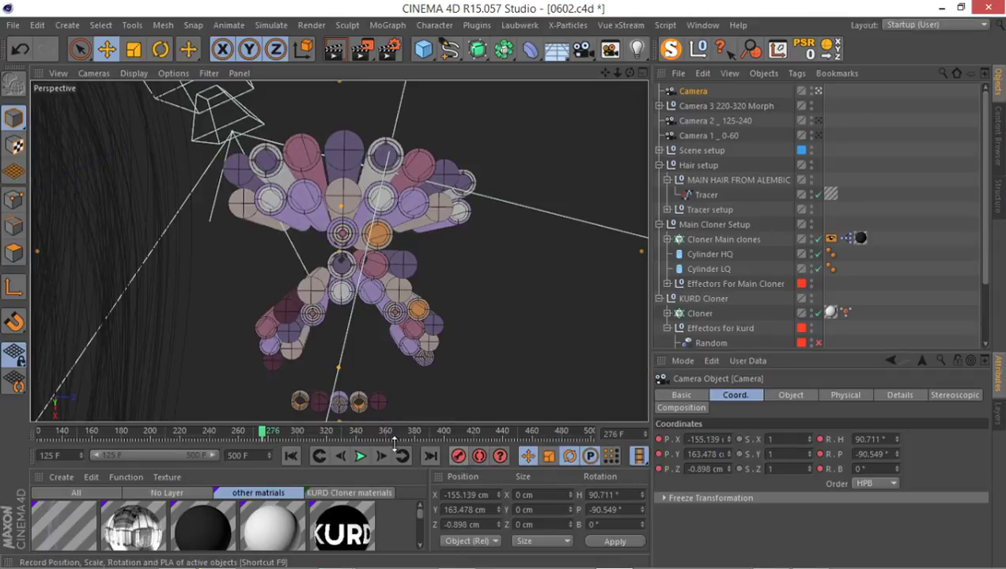
left_click_drag(266, 430, 307, 429)
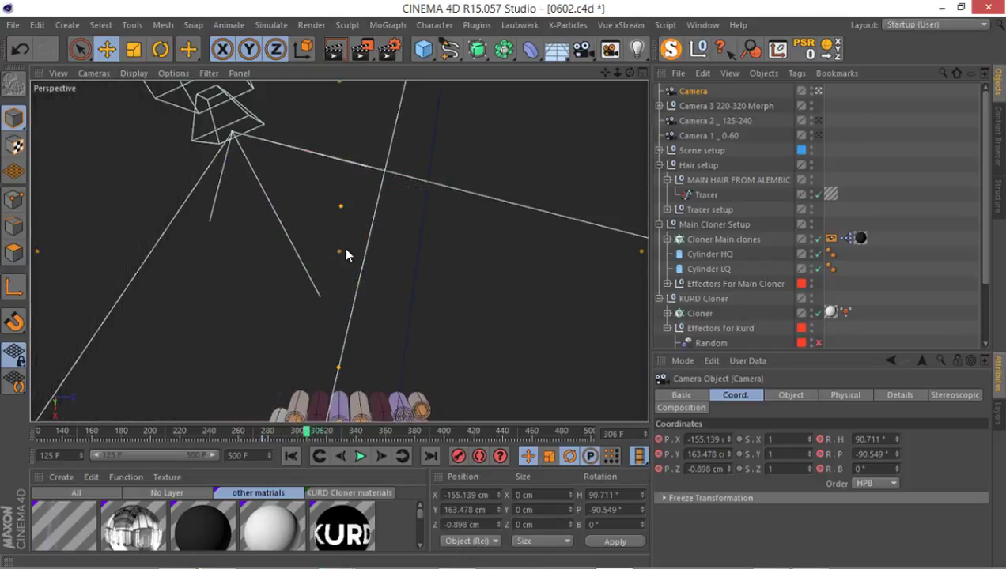
middle_click(427, 197)
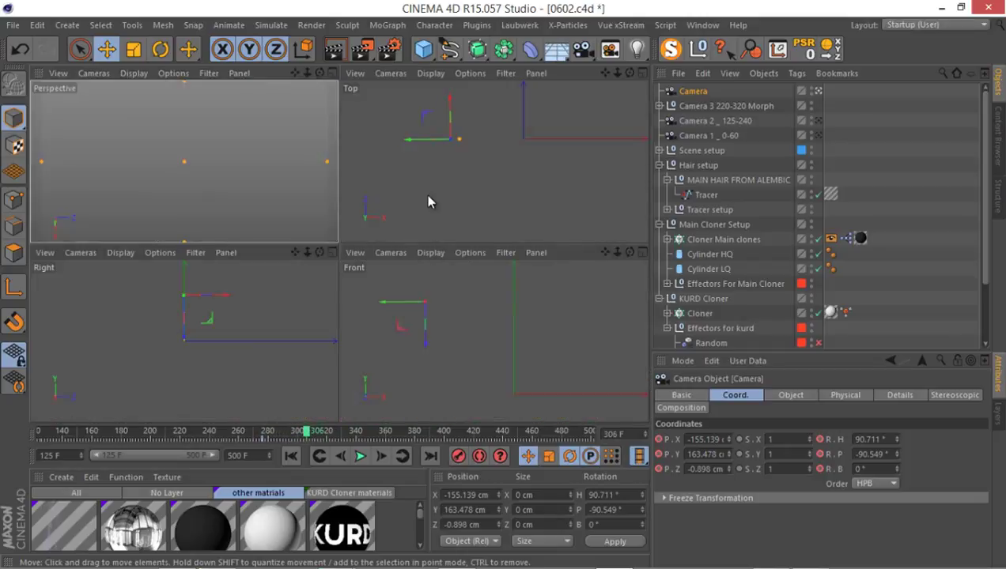
Hide Camera 2 and Camera 3 in the viewports and slide the new Camera along X in Top view
middle_click_drag(465, 154, 431, 187, "alt")
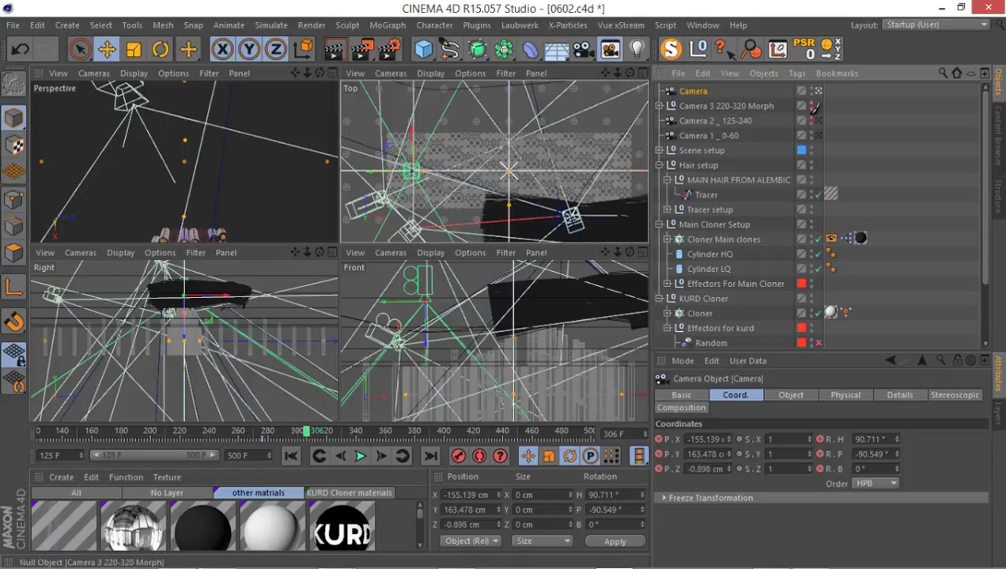
left_click_drag(810, 111, 811, 123)
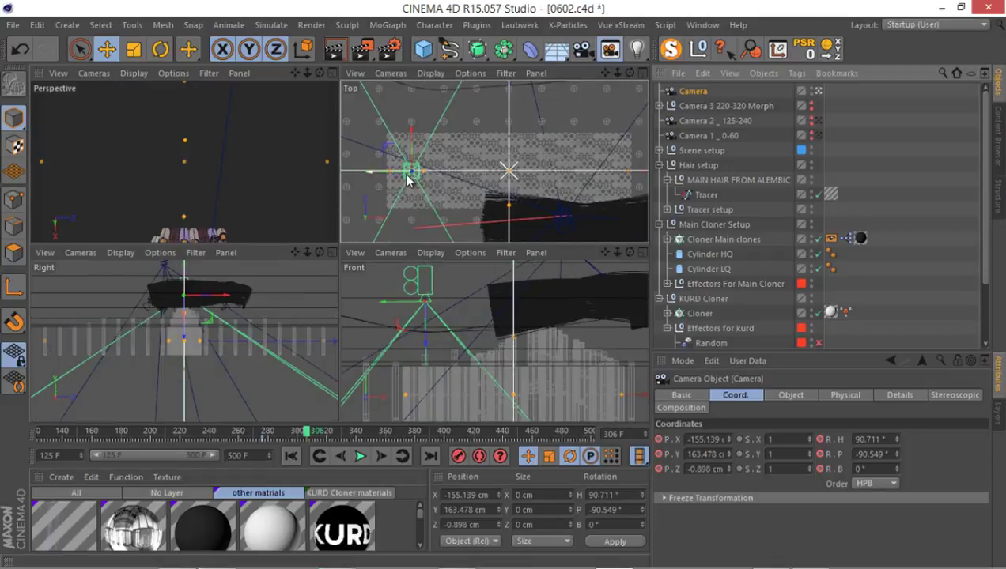
middle_click_drag(412, 171, 449, 183, "alt")
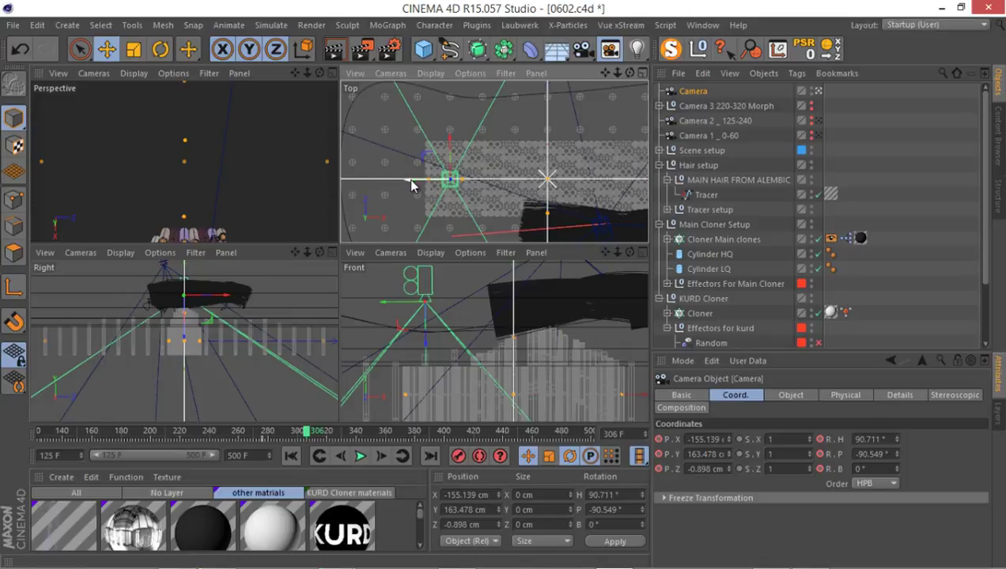
left_click_drag(413, 185, 566, 170)
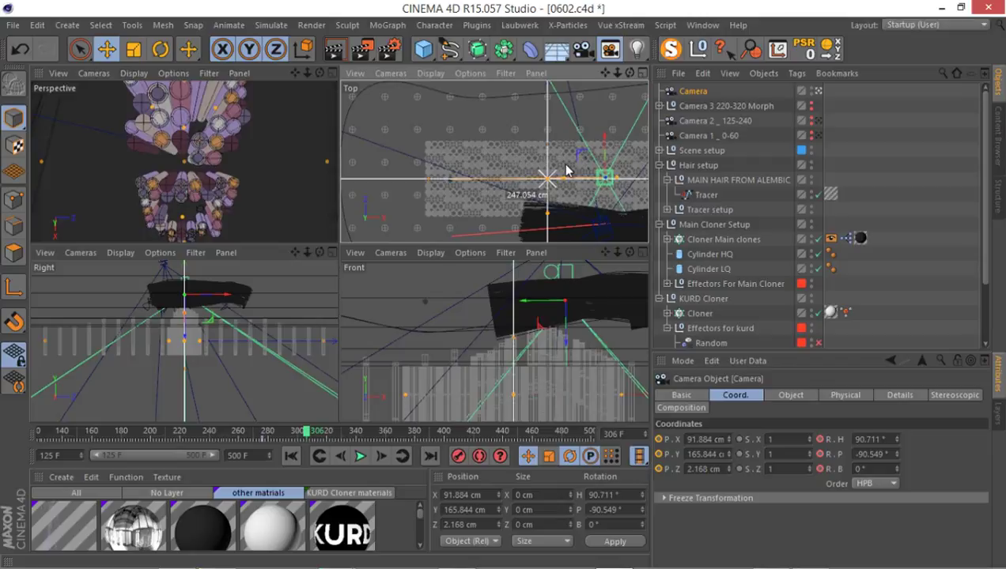
left_click_drag(566, 169, 566, 170)
left_click_drag(310, 431, 329, 431)
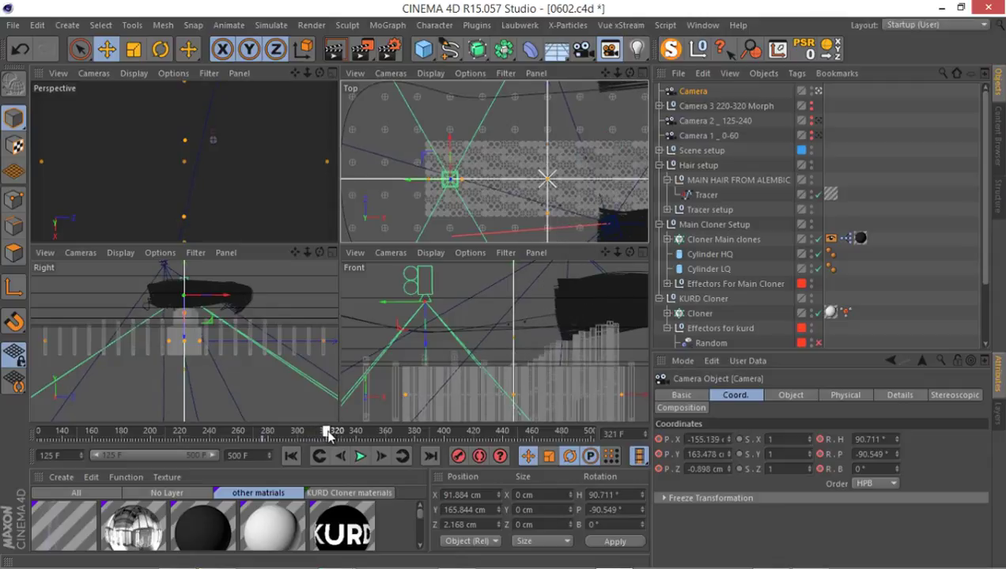
left_click_drag(417, 185, 598, 194)
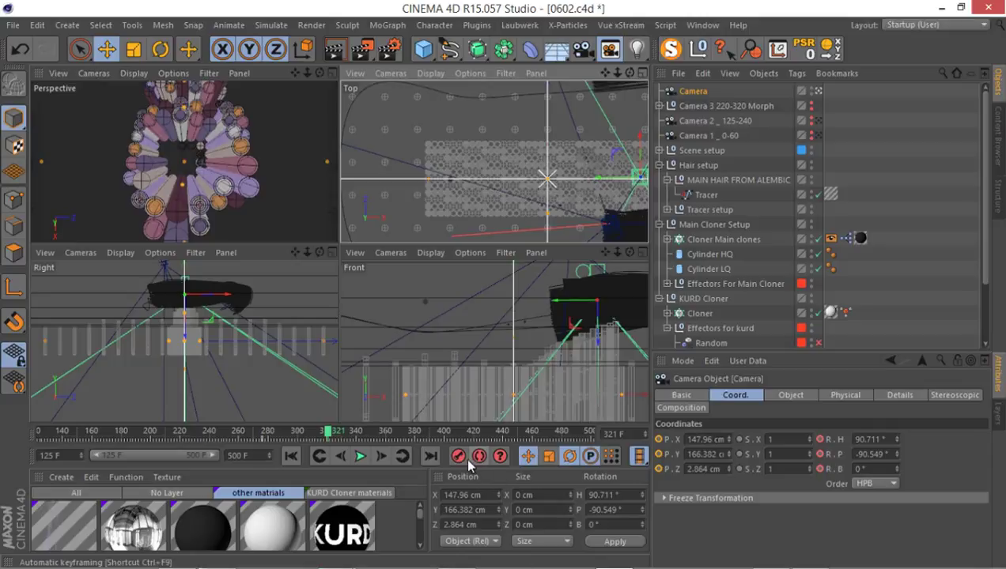
Maximize the Perspective view, preview the camera move, and select the keyframe at frame 321
middle_click(199, 197)
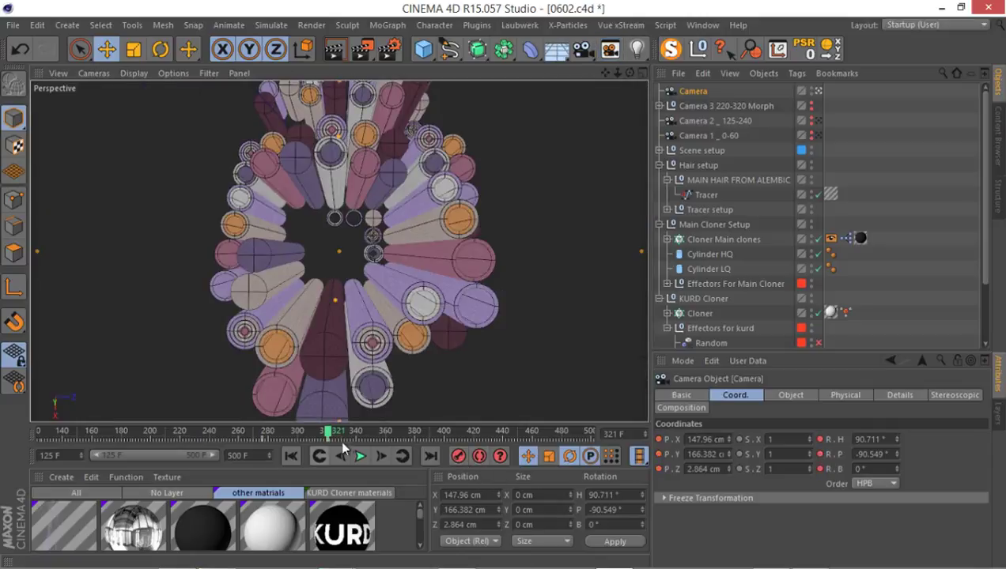
left_click_drag(325, 431, 262, 431)
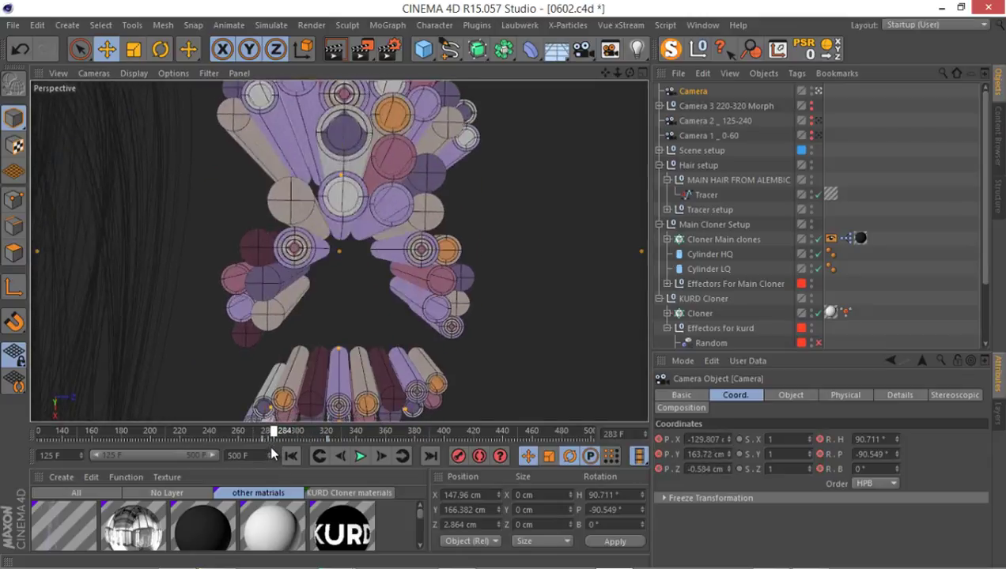
left_click(359, 457)
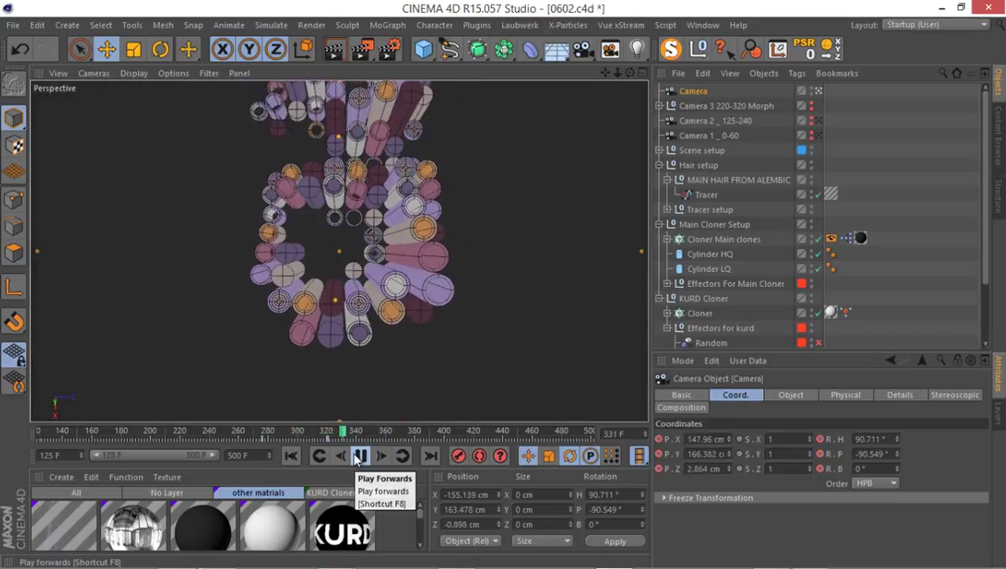
left_click(359, 457)
left_click_drag(330, 431, 355, 448)
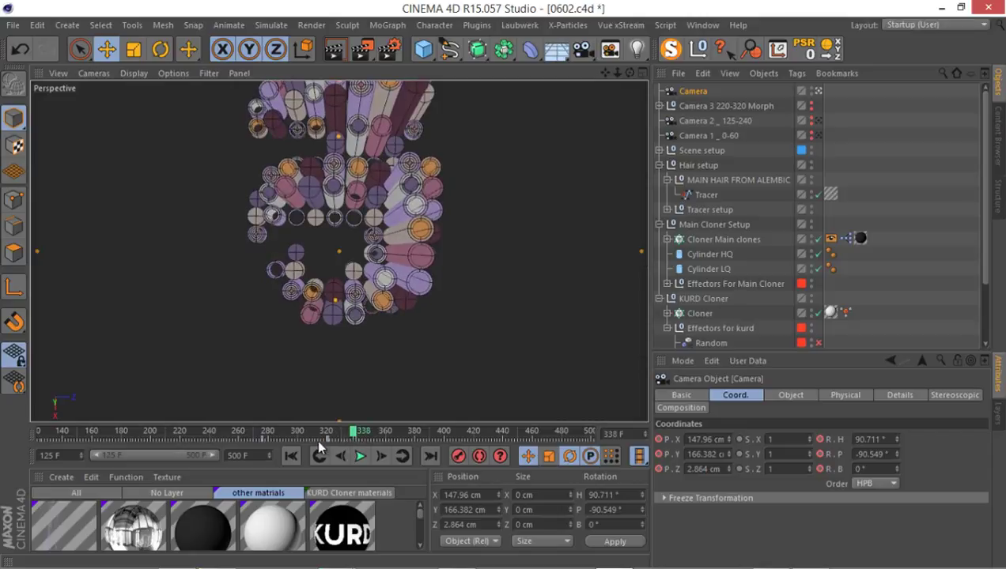
left_click(331, 442)
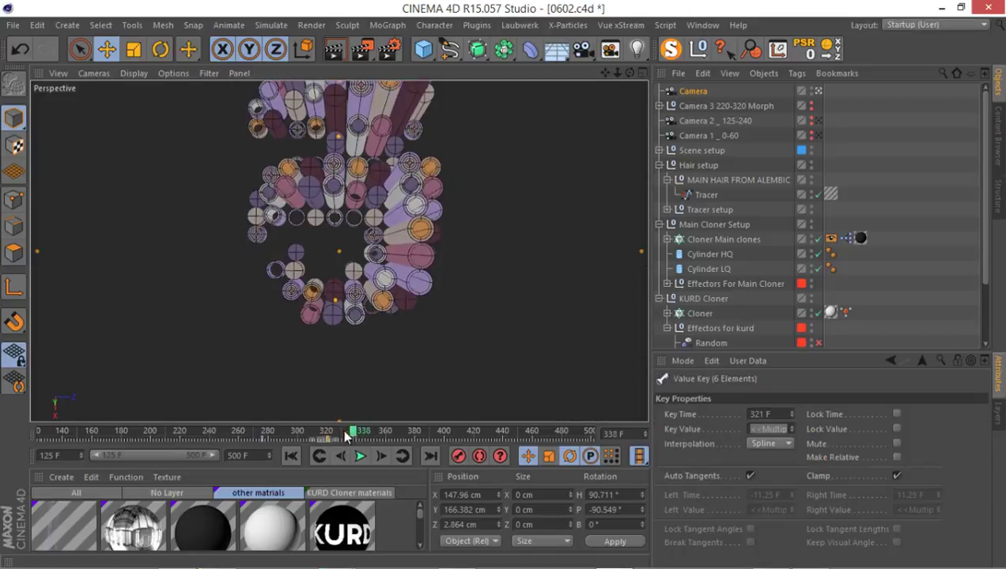
Go to frame 276 and render the Perspective viewport
left_click_drag(346, 438, 264, 449)
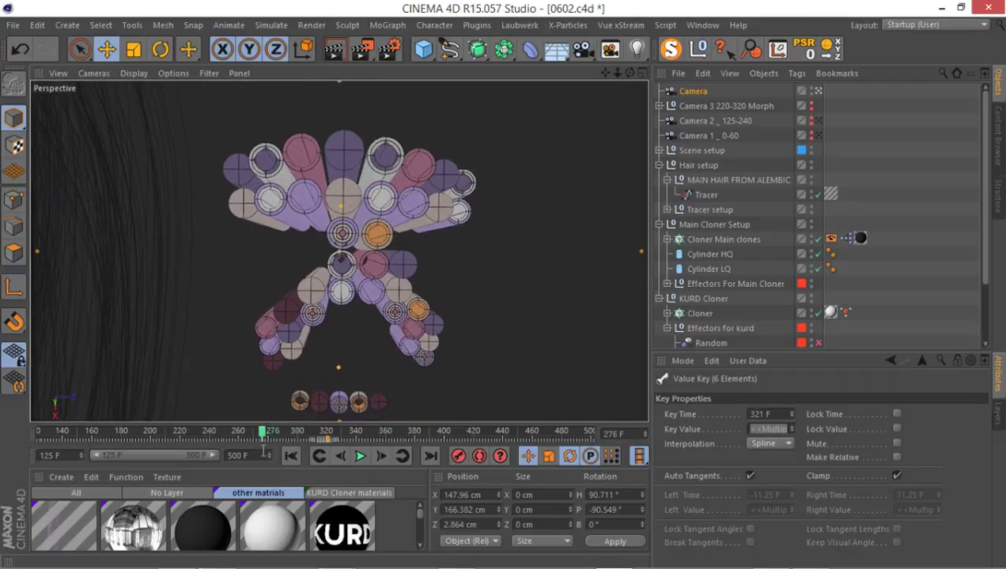
left_click(333, 51)
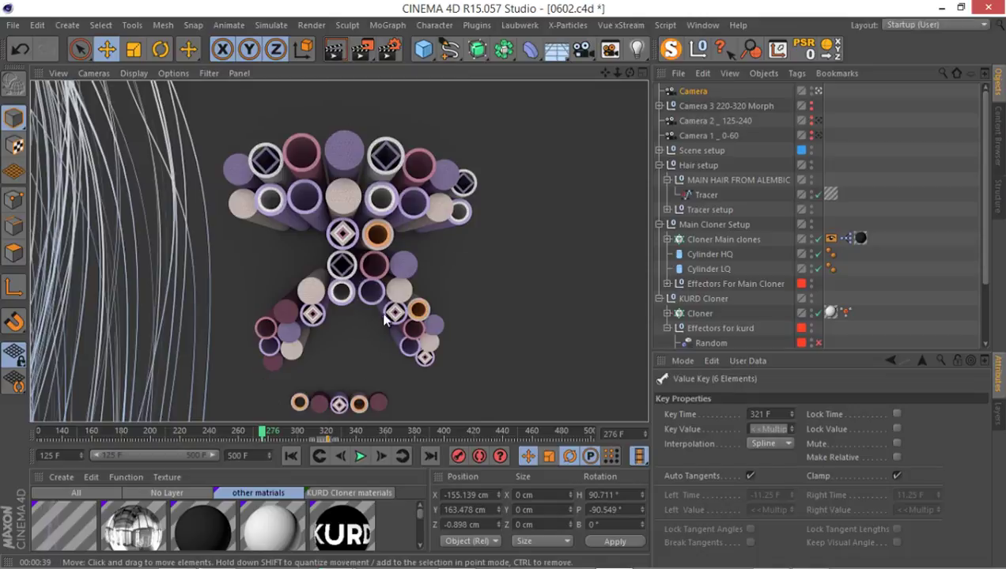
Play through the camera move, test-render frame 298, then cancel the render and scrub on
left_click(264, 437)
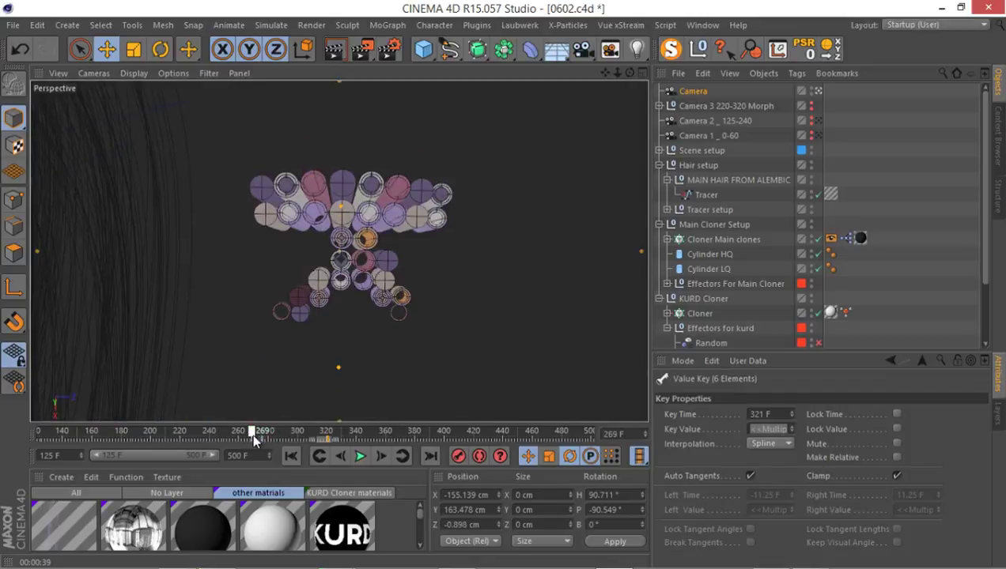
mouse_move(263, 437)
left_mouse_down()
mouse_move(295, 431)
mouse_move(261, 442)
left_mouse_up()
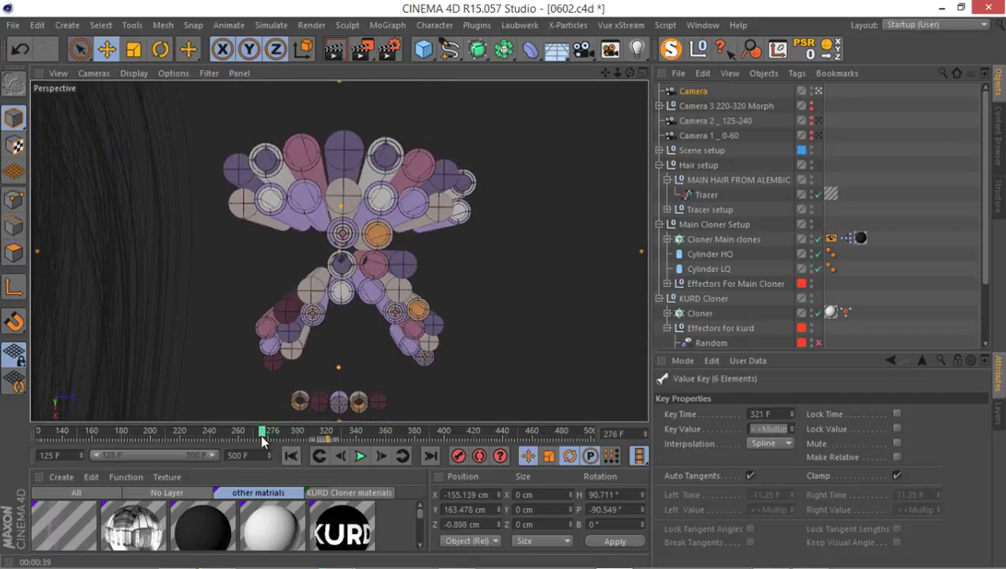
left_click(360, 456)
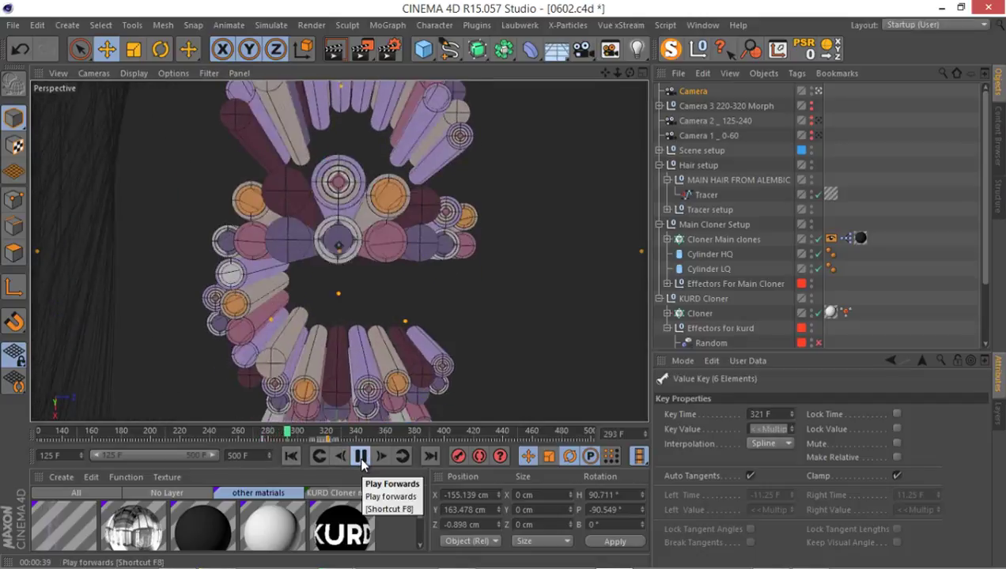
left_click(361, 459)
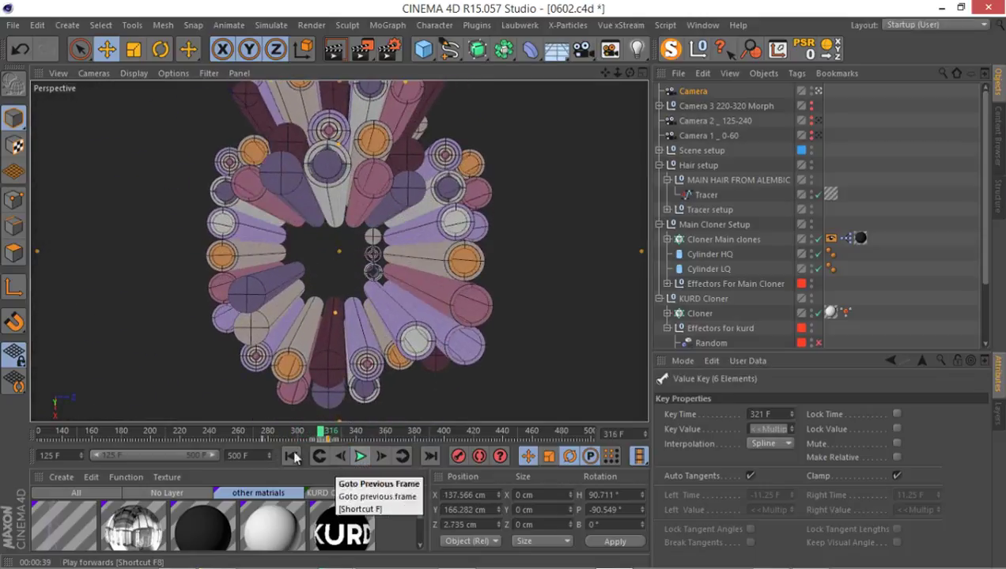
left_click_drag(320, 435, 297, 439)
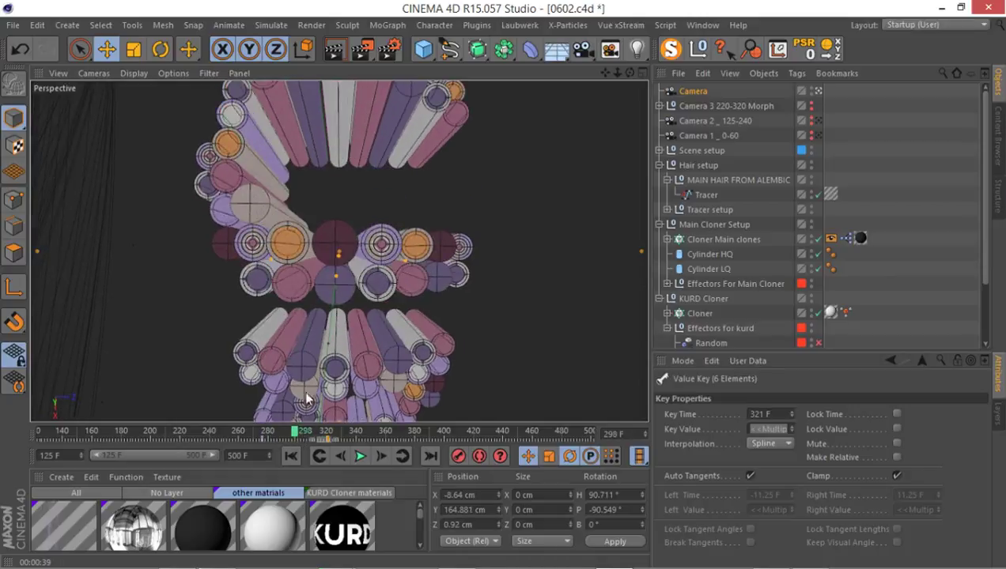
left_click(333, 50)
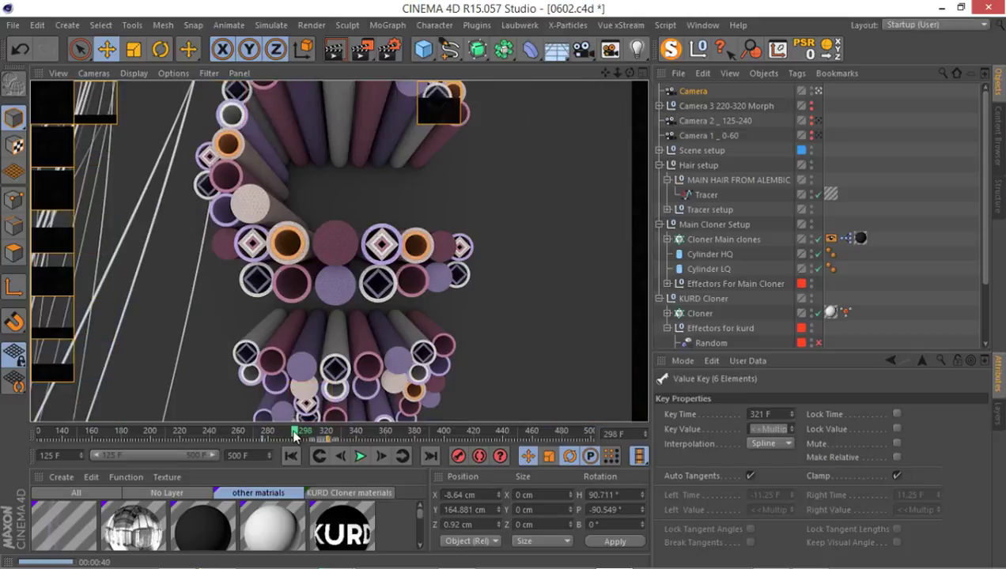
left_click_drag(294, 436, 341, 452)
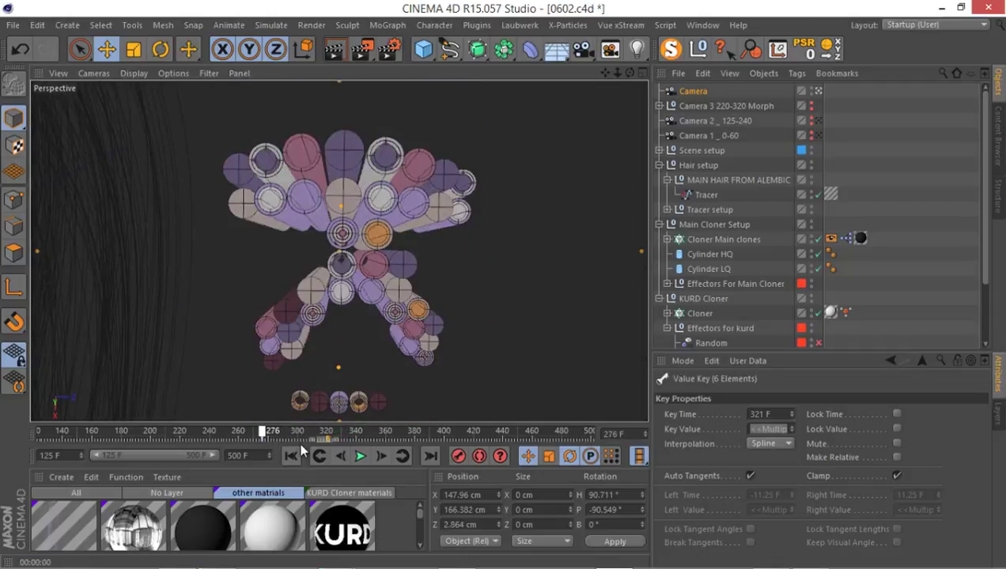
Stop playback near frame 327 and jump to frame 332
left_click(355, 454)
left_click(341, 454)
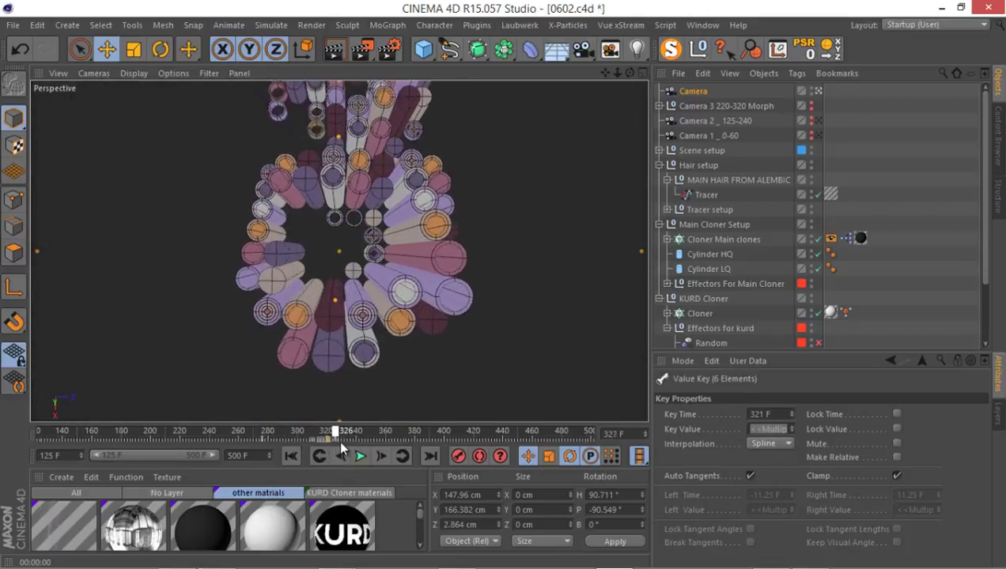
left_click(344, 436)
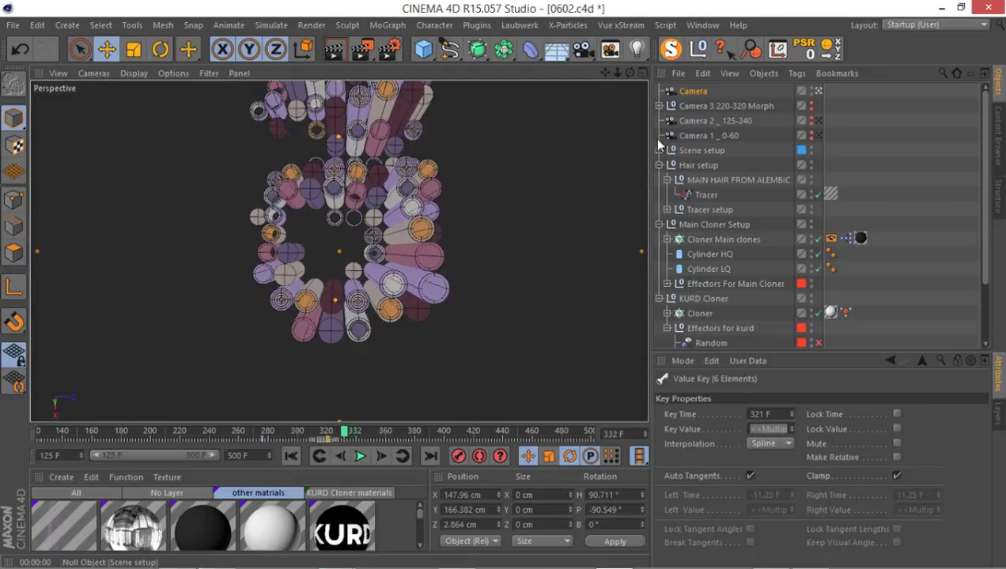
Rename the new Camera object to 'Camera 4 _ 276-335'
left_click(694, 91)
double_click(699, 92)
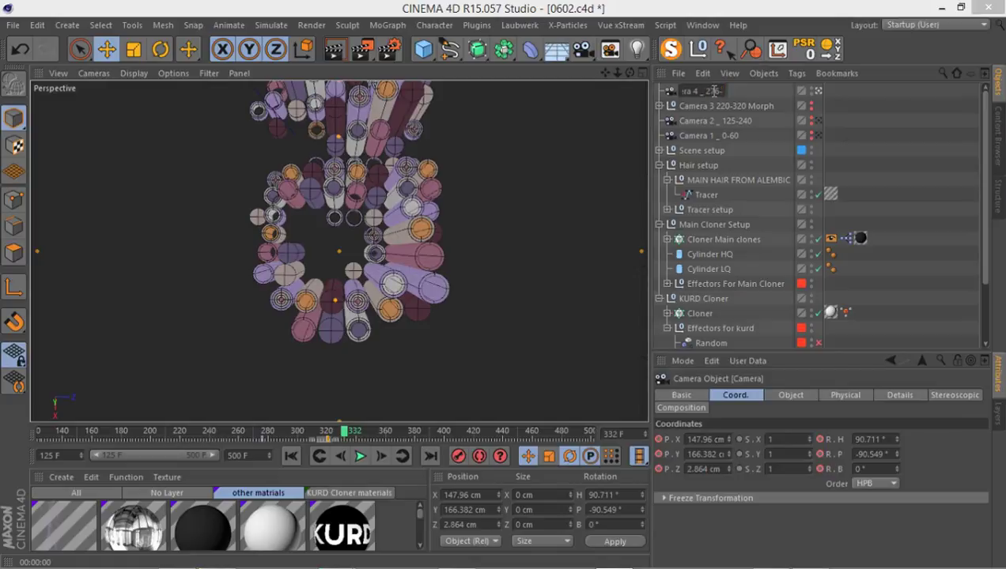
type("4 _ 276-335")
key("Return")
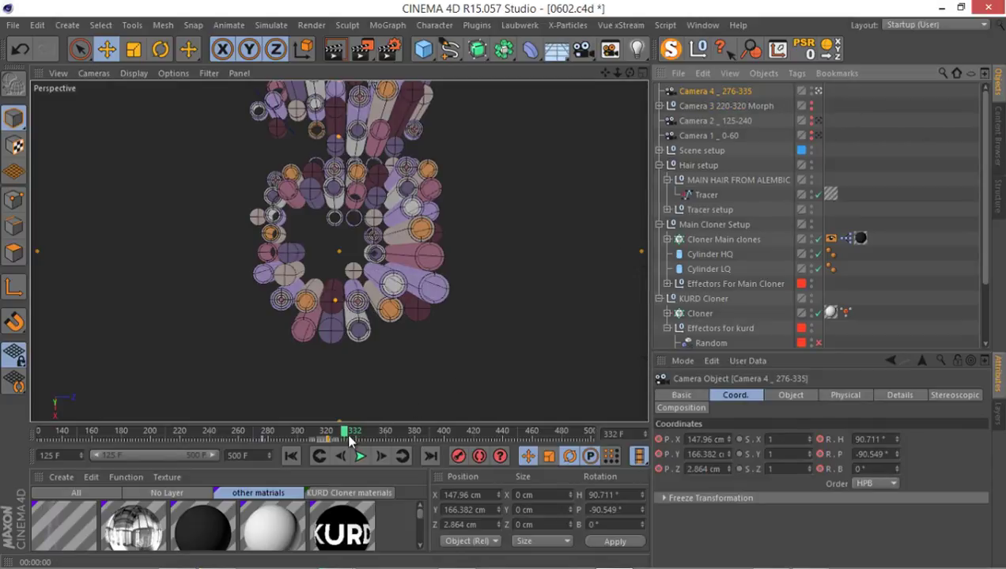
left_click_drag(344, 437, 322, 431)
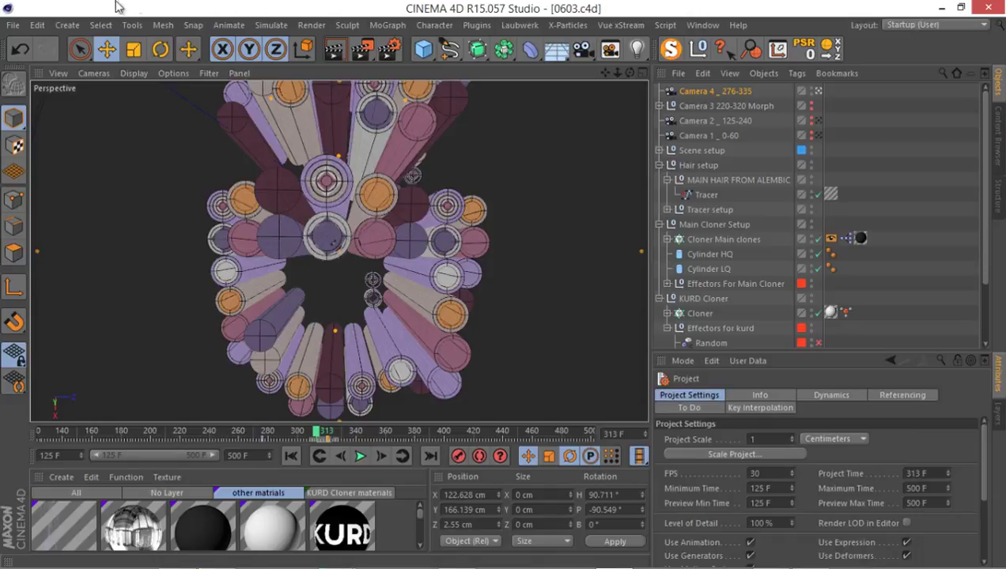
On the editor camera, orbit around the KURD cloner while scrubbing forward in the animation
left_click(583, 59)
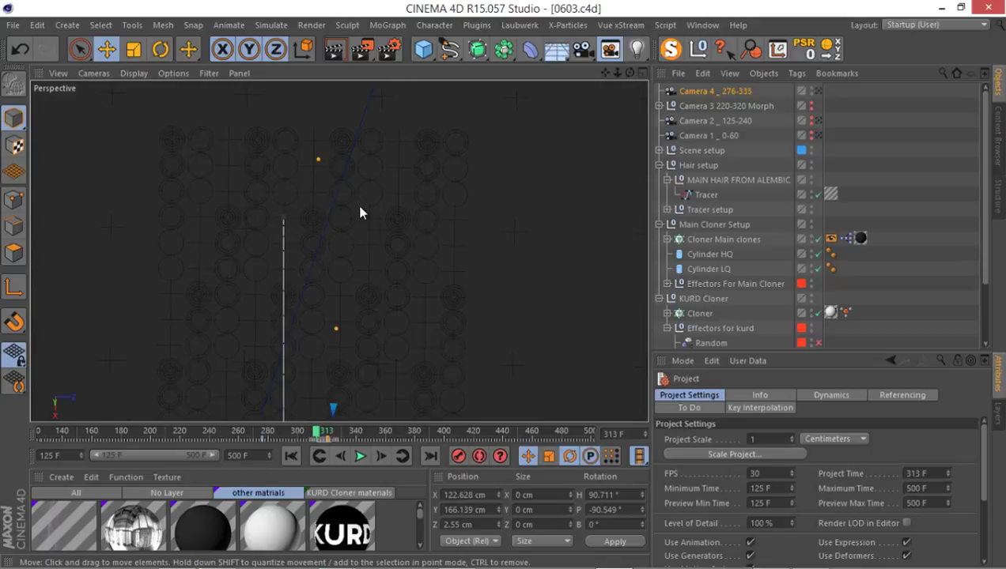
left_click_drag(360, 212, 224, 361, "alt")
left_click_drag(324, 431, 486, 444)
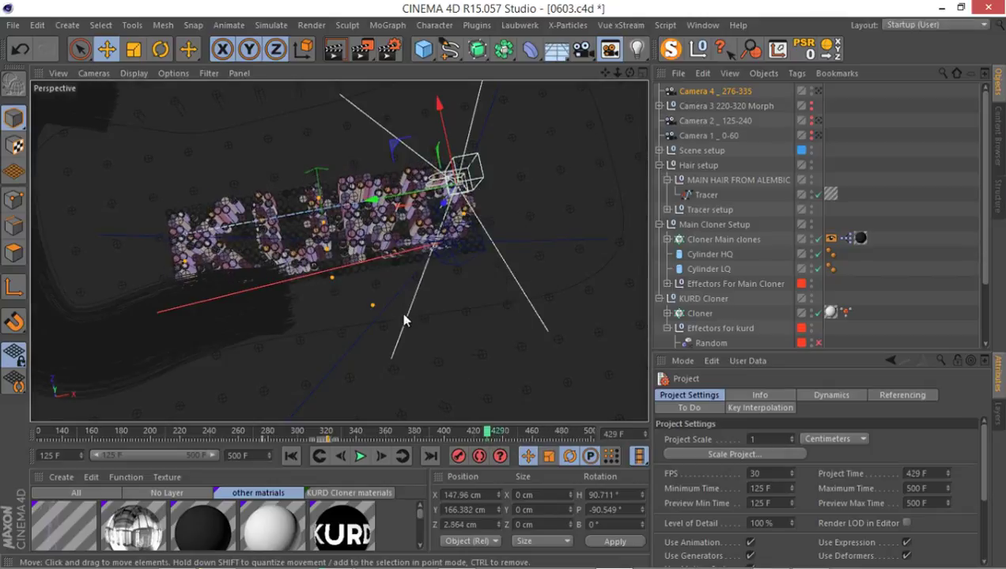
left_click_drag(304, 289, 307, 237, "alt")
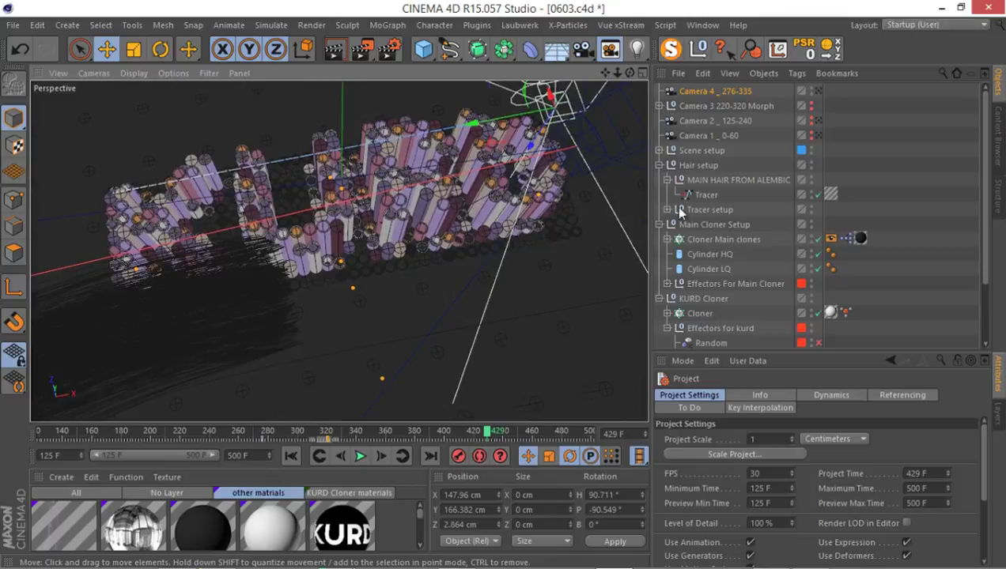
Collapse the Hair setup and Main Cloner Setup groups and disable the Cloner Main clones
left_click(659, 165)
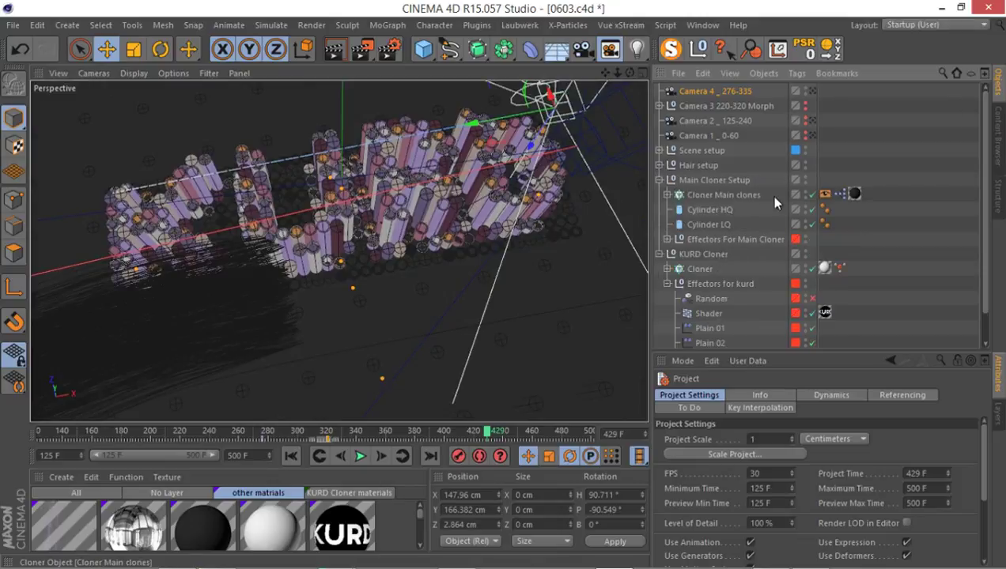
left_click(810, 195)
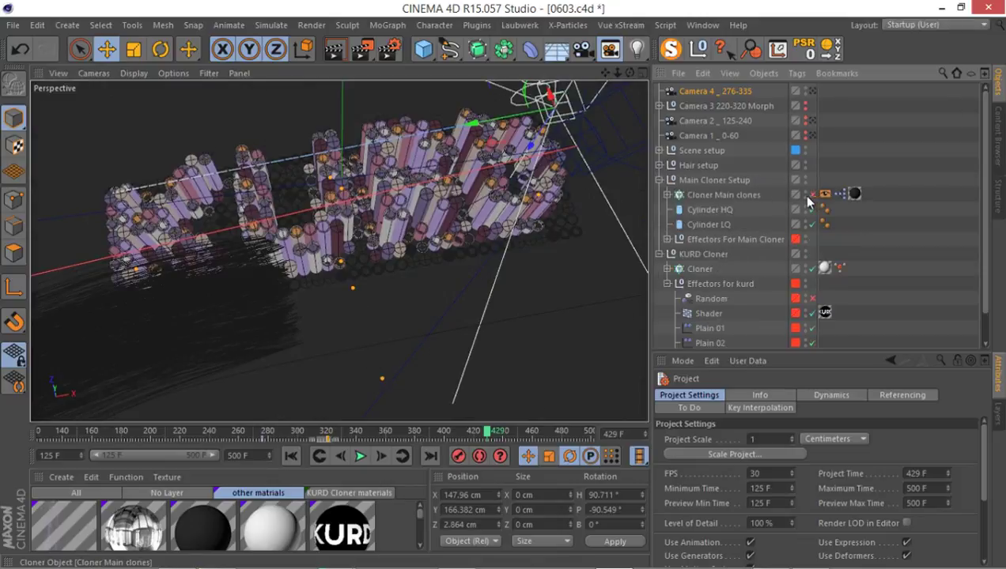
left_click(660, 179)
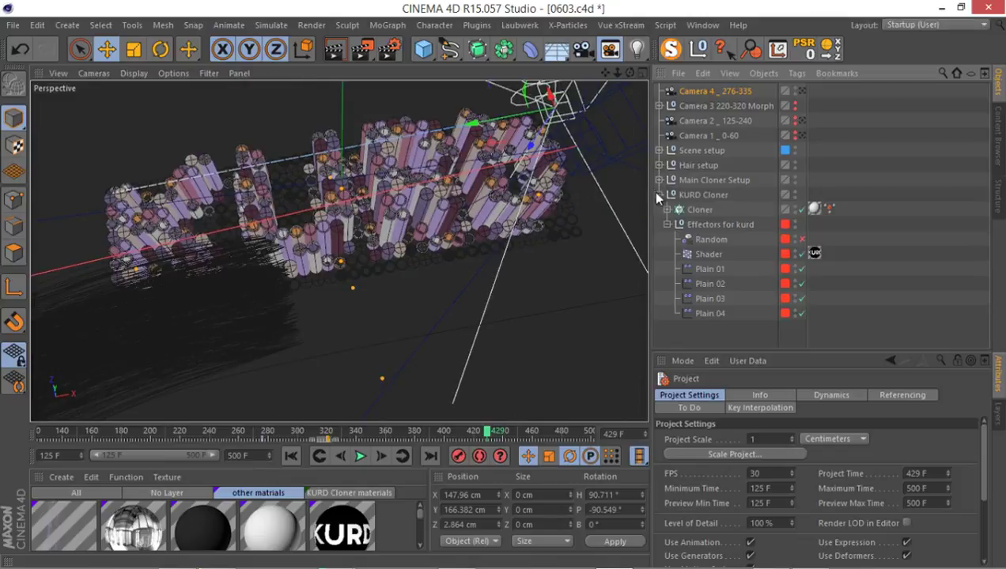
left_click(665, 195)
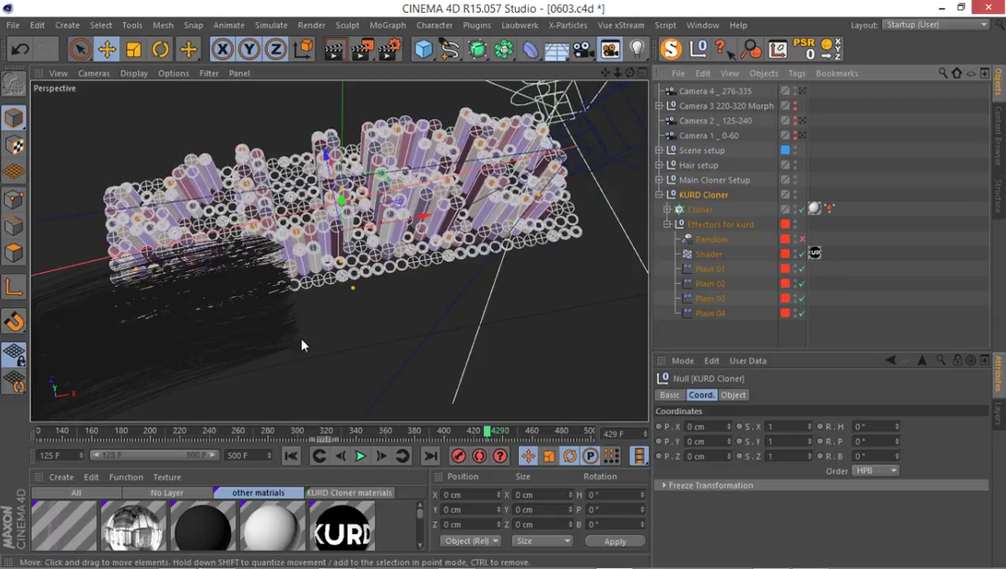
Hide the Tracer hair strands, collapse the Scene setup group, and scrub the timeline
left_click(660, 150)
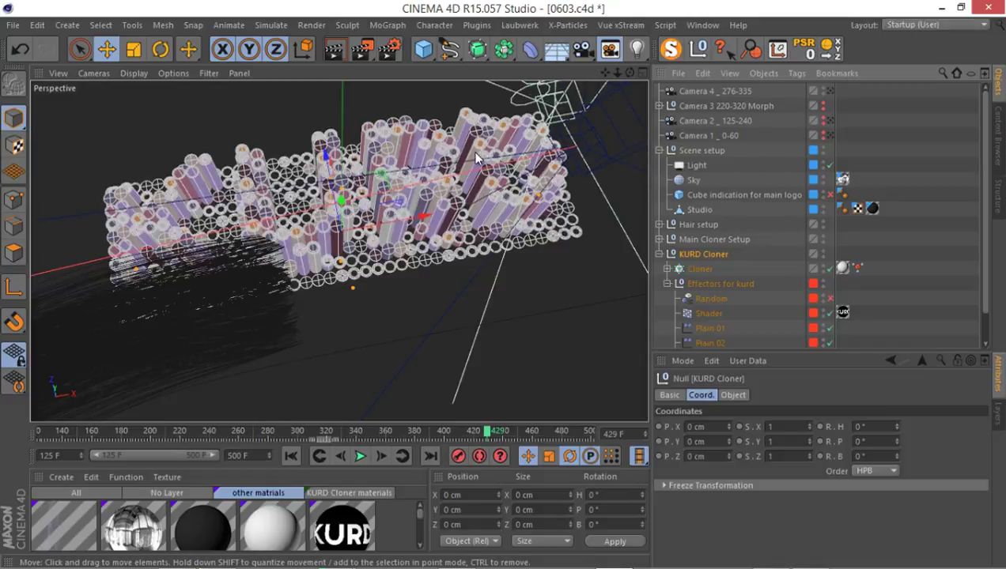
left_click(661, 151)
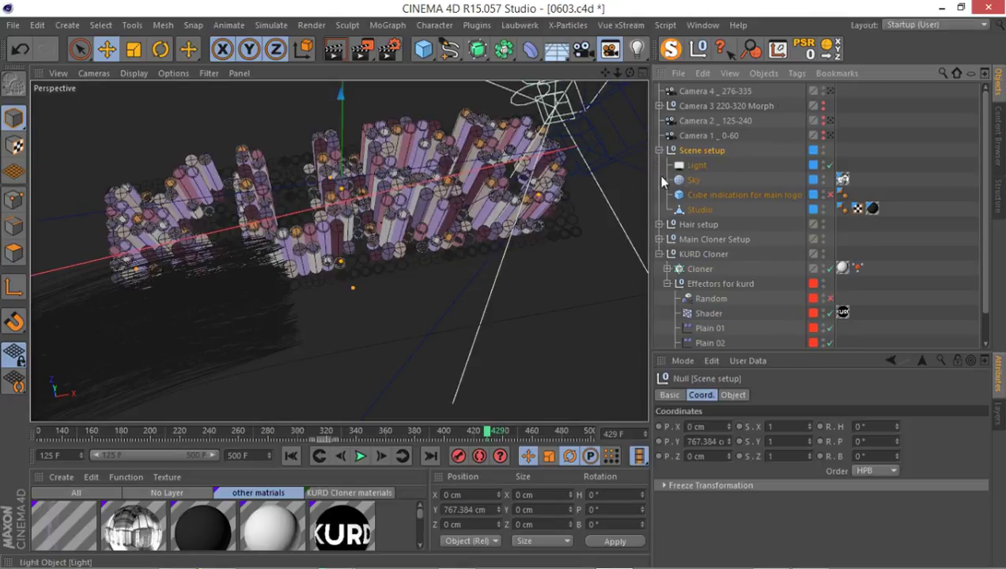
left_click(660, 225)
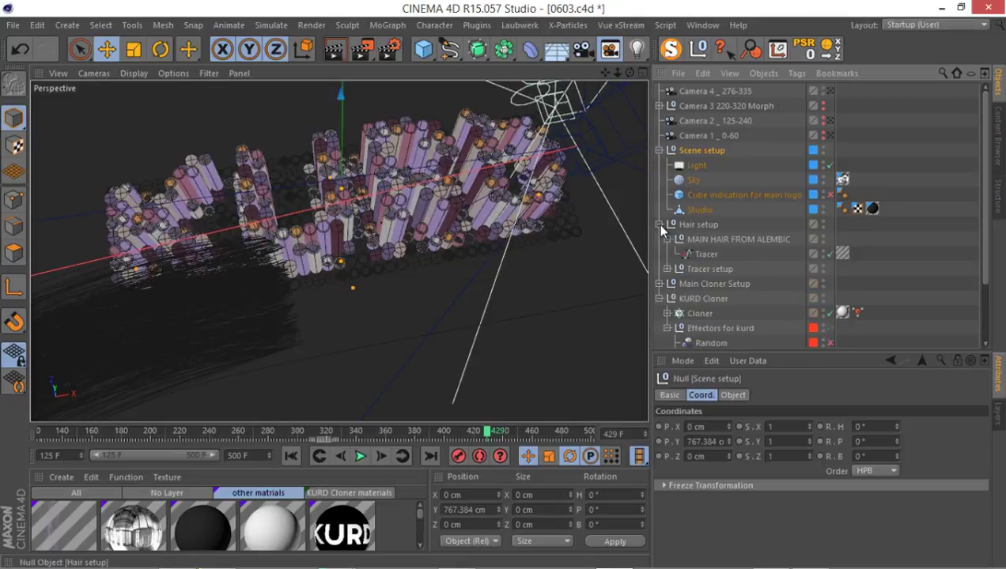
left_click(823, 251)
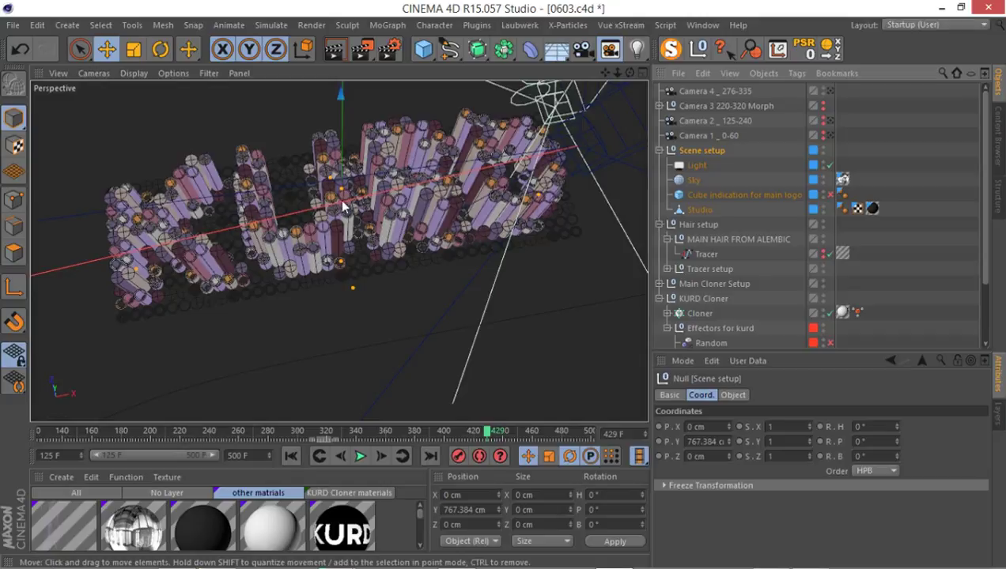
left_click_drag(343, 207, 300, 254, "alt")
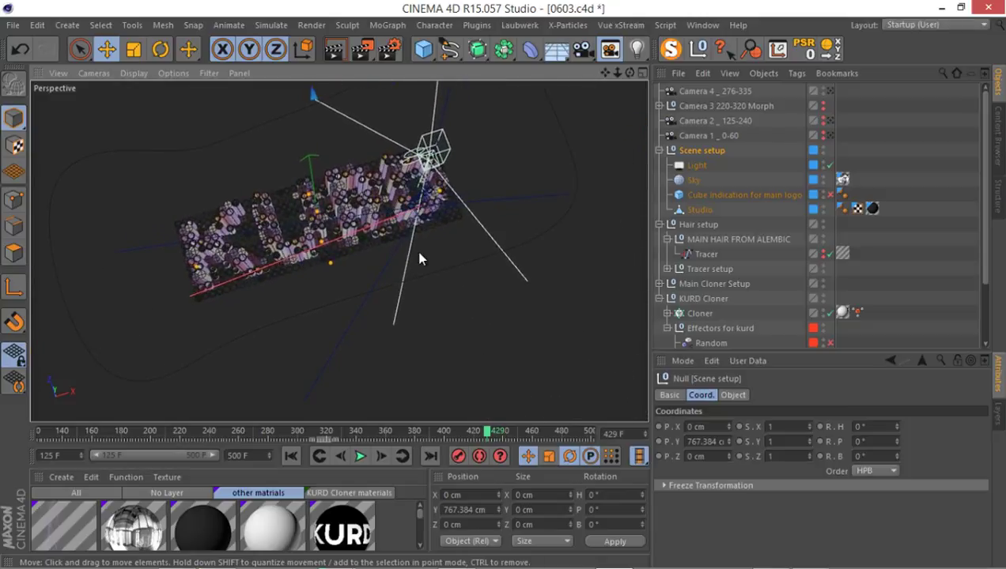
left_click(659, 150)
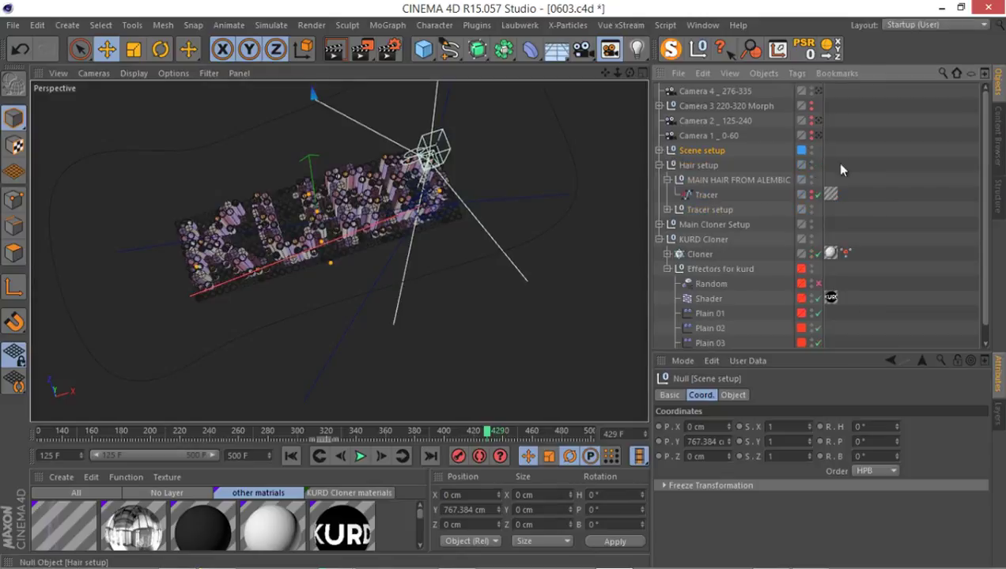
left_click_drag(388, 431, 514, 436)
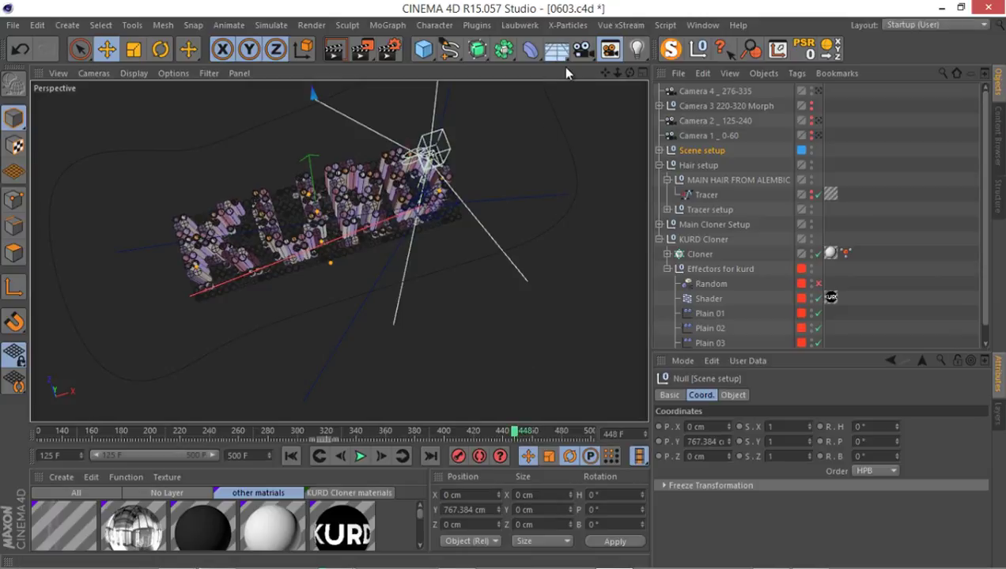
Add a new camera and name it Camera 350
left_click(583, 51)
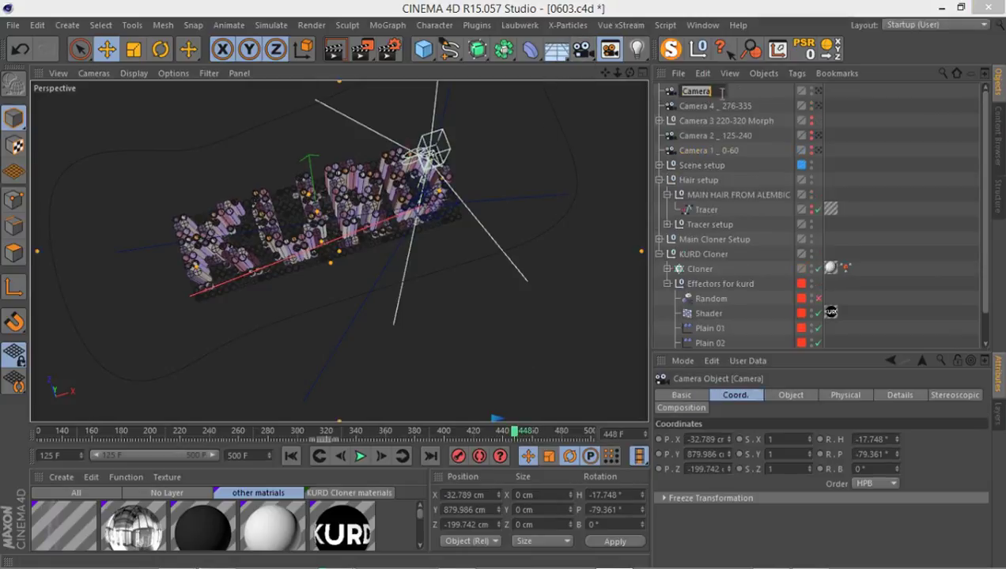
double_click(718, 91)
type("350")
key("Return")
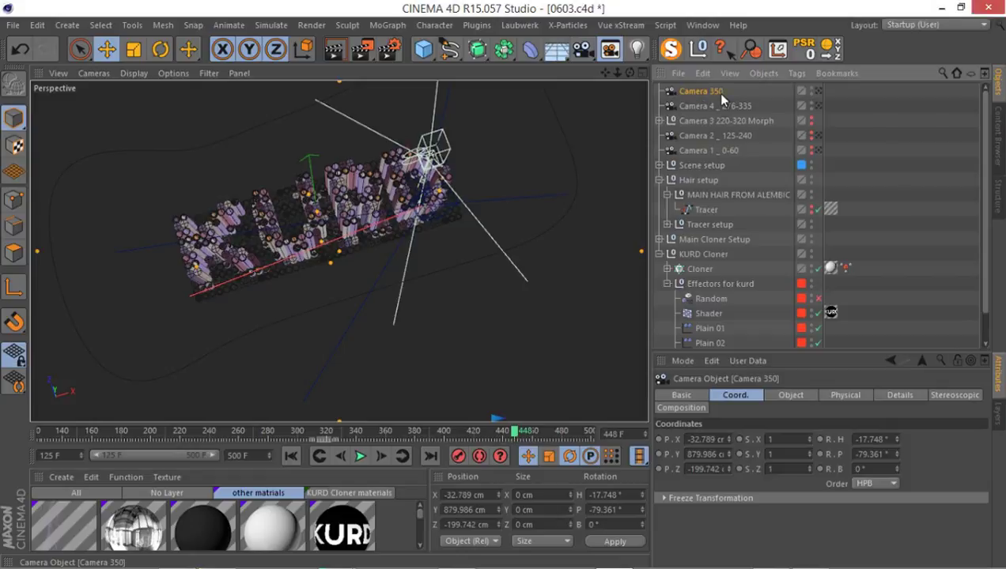
Add a second camera and name it Camera 450
left_click(582, 50)
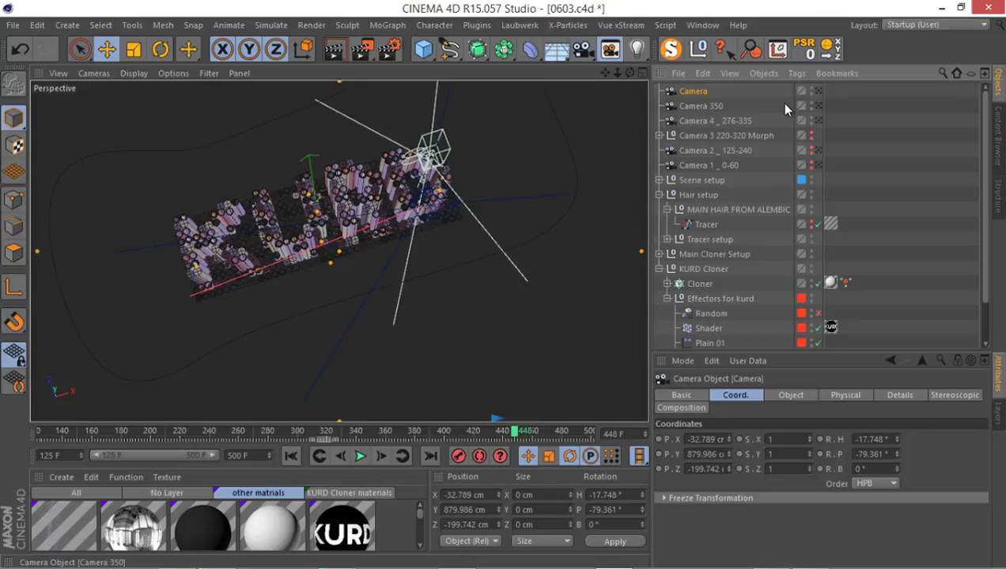
double_click(711, 91)
type("450")
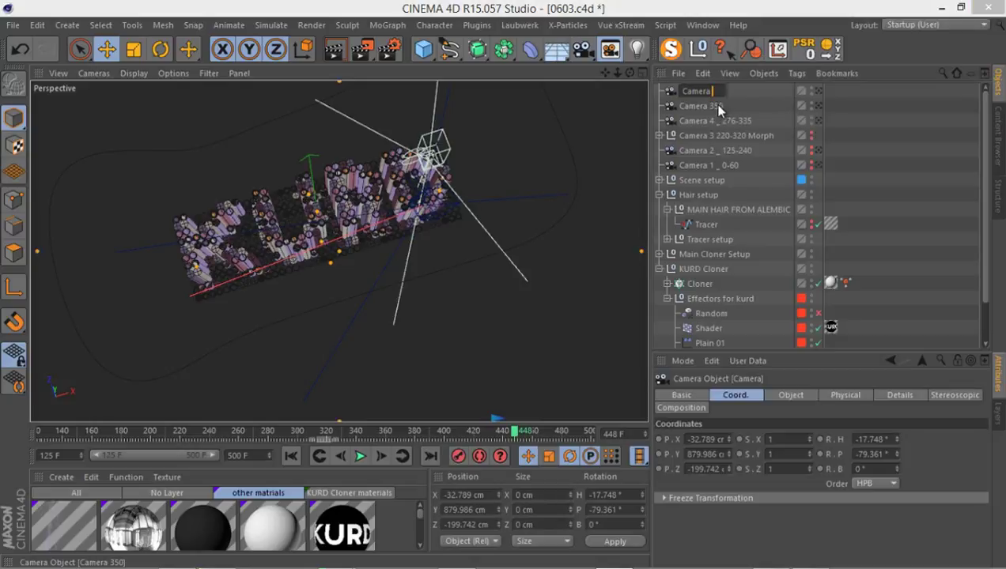
key("Return")
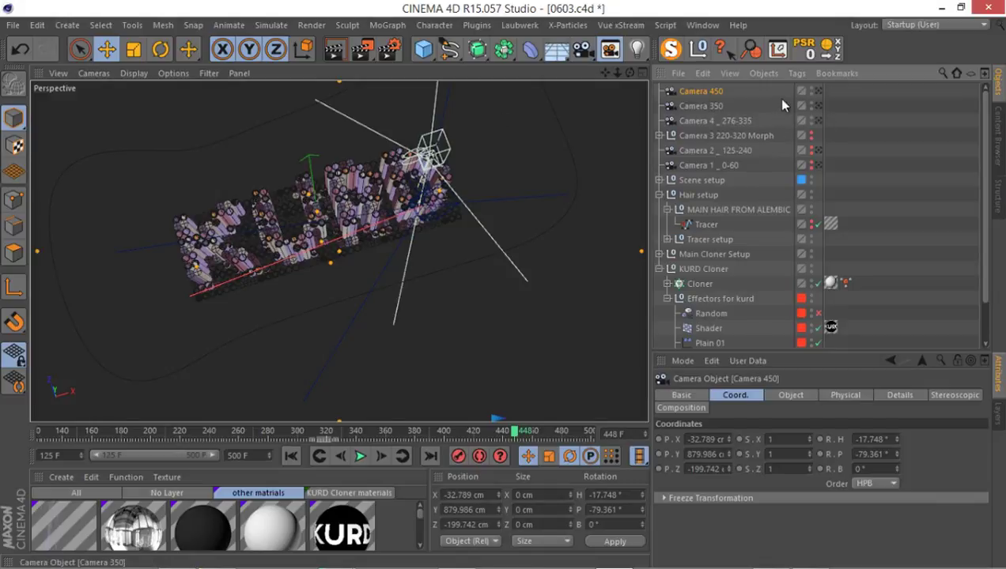
Point Camera 450 straight down with pitch -90° and heading 0°
left_click_drag(316, 237, 507, 273, "alt")
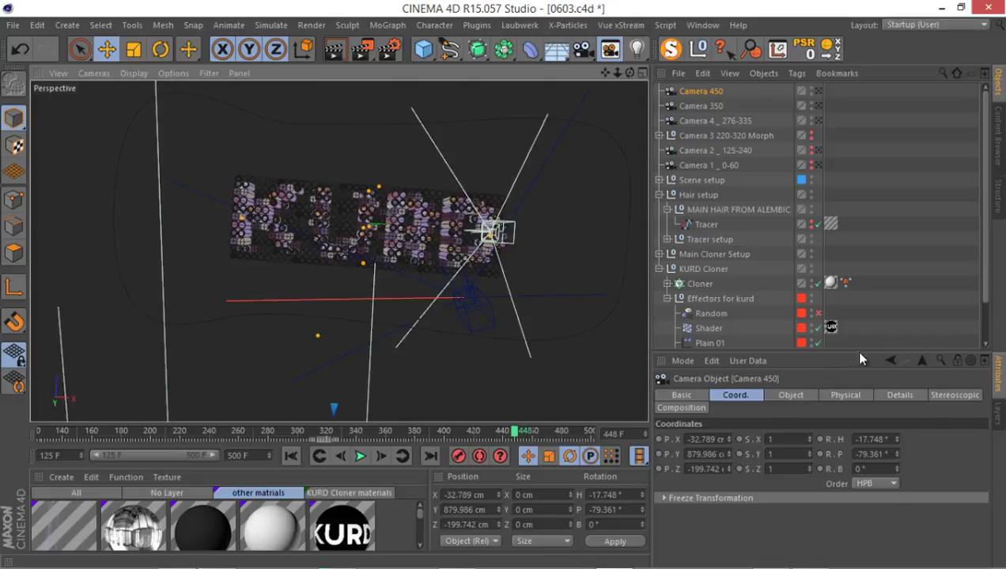
left_click_drag(859, 352, 870, 292)
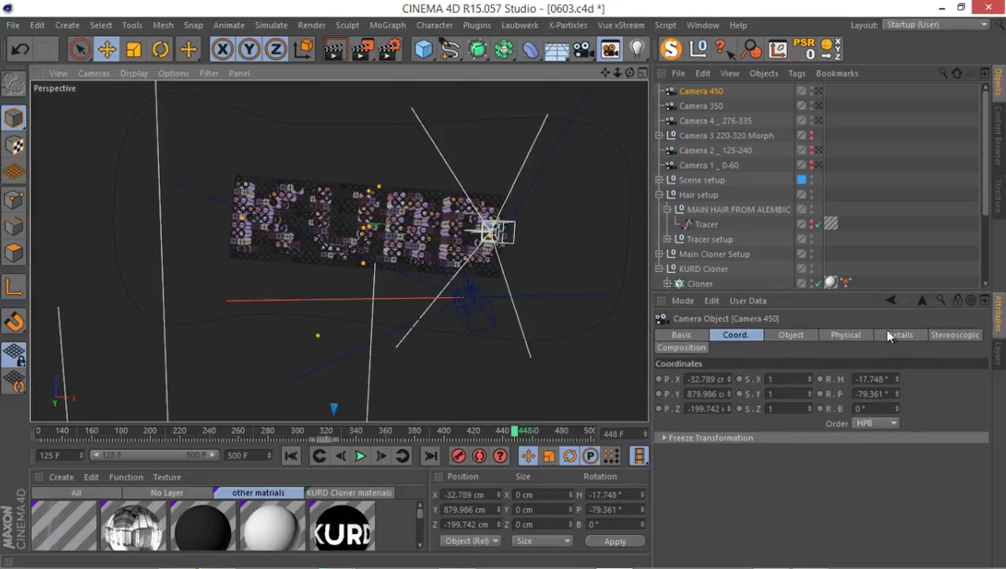
left_click(873, 394)
type("-")
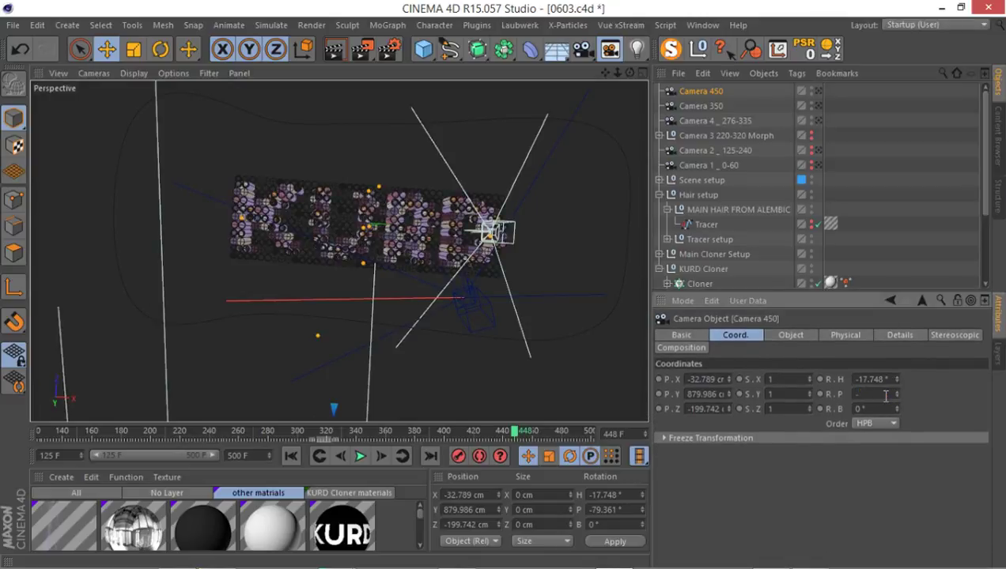
type("90")
key("Return")
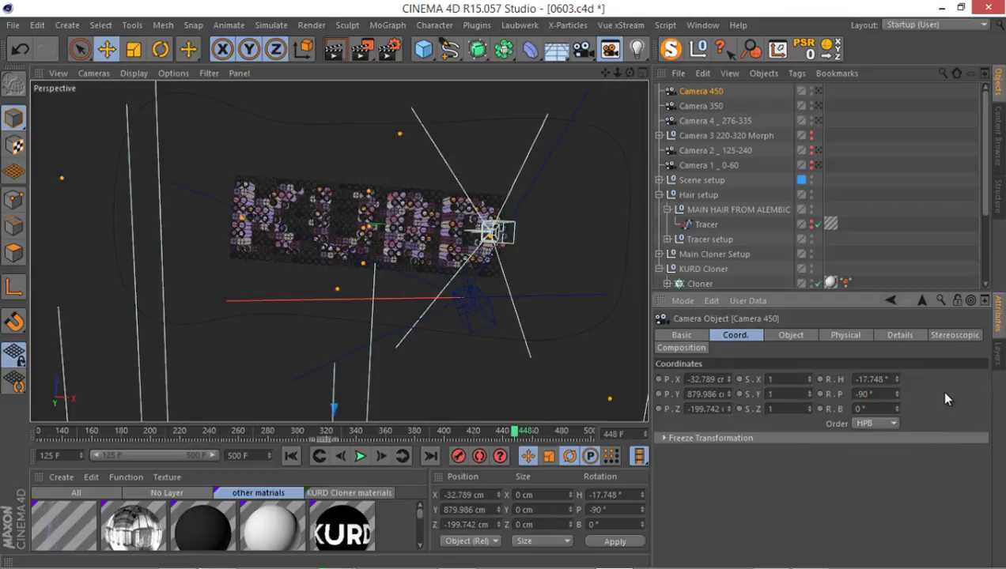
left_click(881, 379)
type("0")
key("Return")
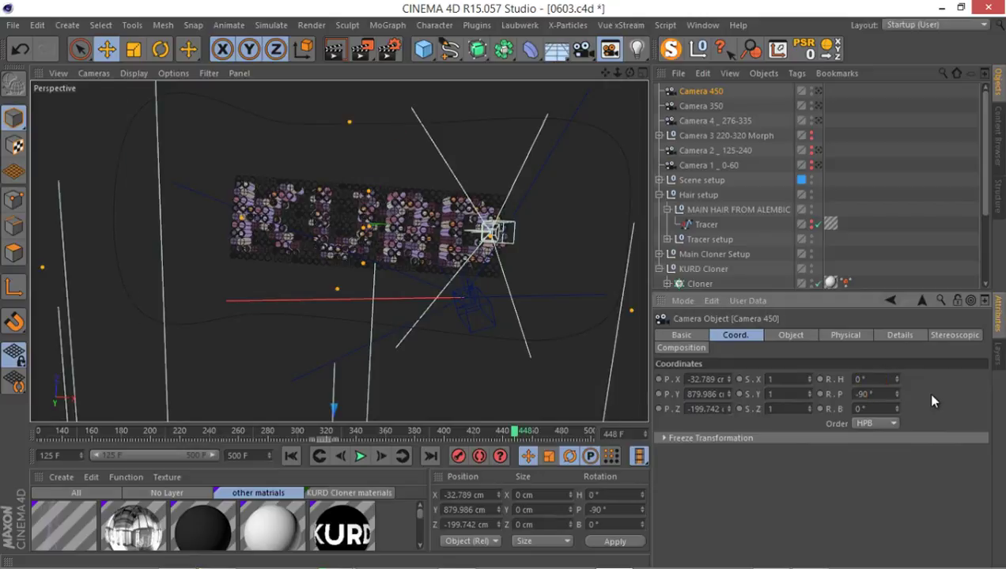
View through Camera 450 and set its X and Z positions to 0
left_click(818, 91)
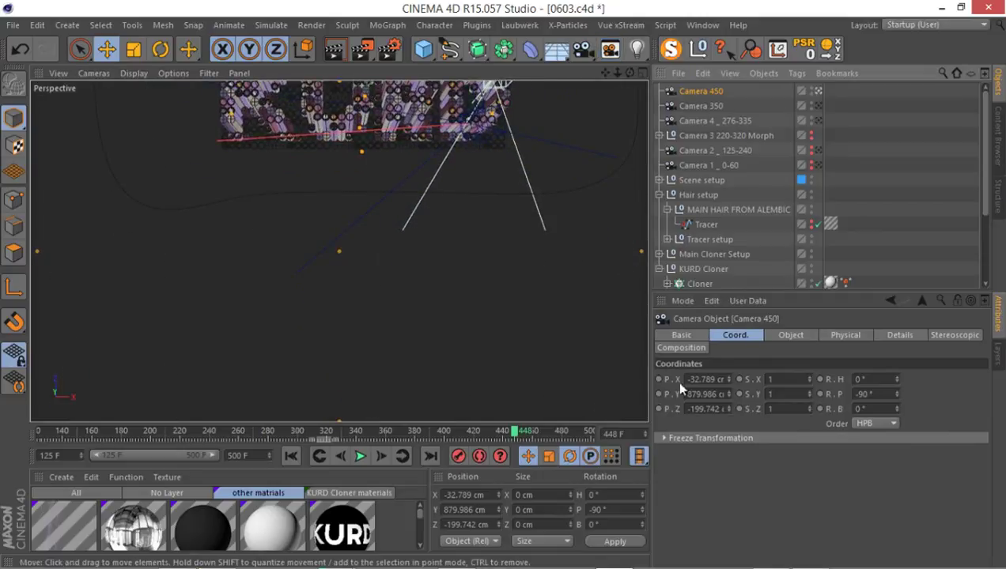
left_click(711, 380)
type("0")
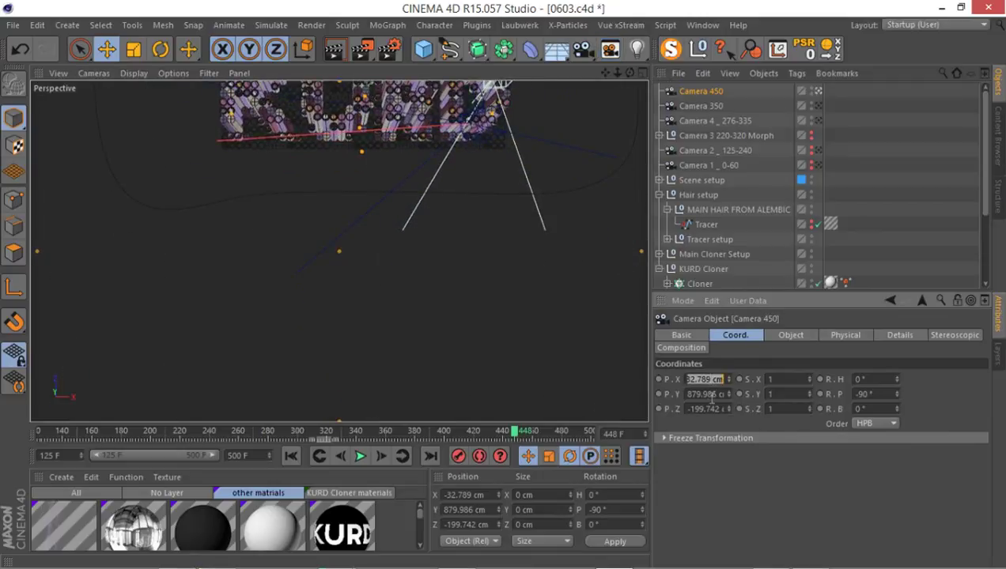
left_click(704, 409)
type("0")
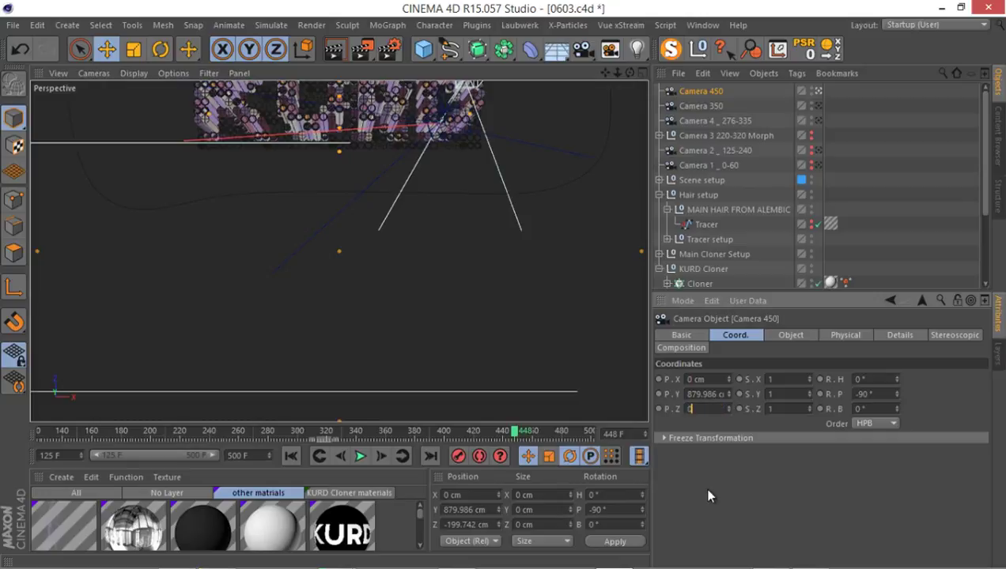
key("Return")
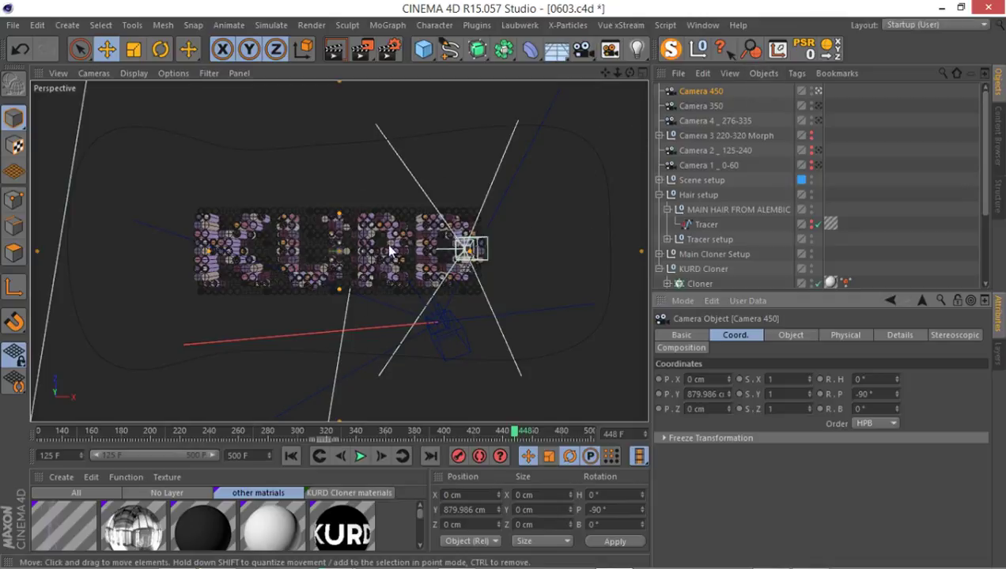
left_click(333, 53)
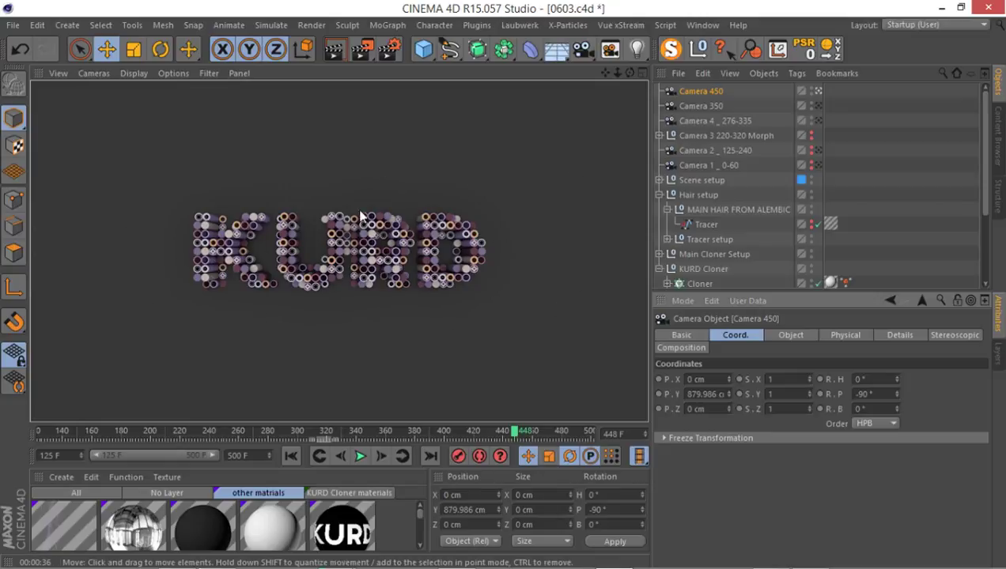
left_click_drag(514, 431, 610, 431)
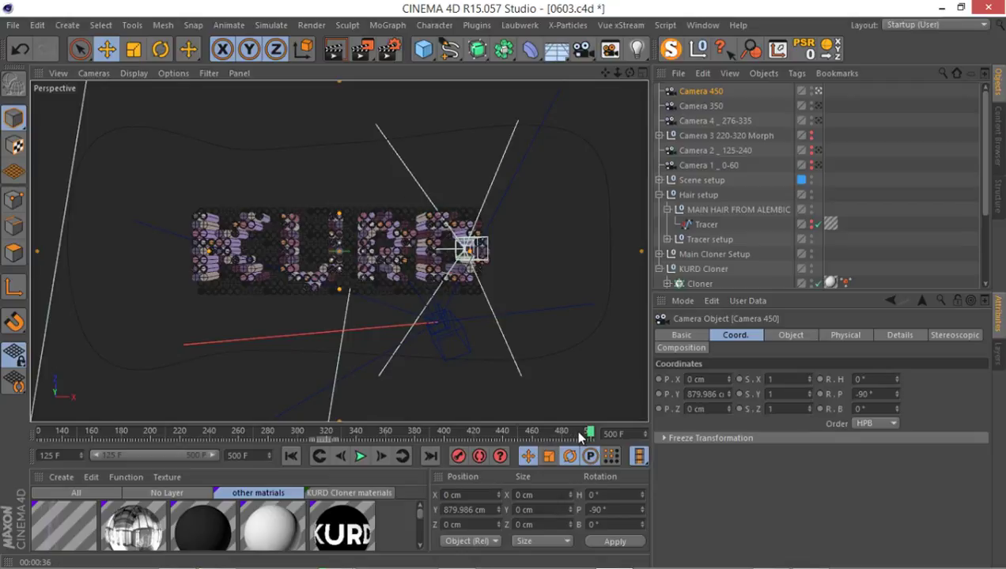
left_click_drag(586, 434, 461, 440)
Rename Camera 350 to Camera 400 and Camera 450 to Camera 500, then scrub toward frame 500
double_click(700, 106)
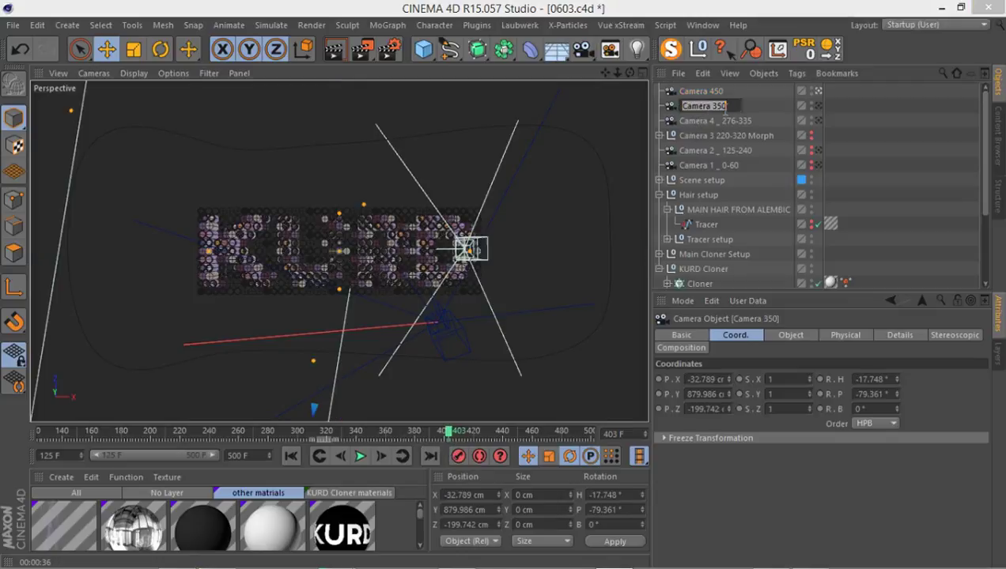
key("BackSpace")
key("BackSpace")
key("BackSpace")
type("400")
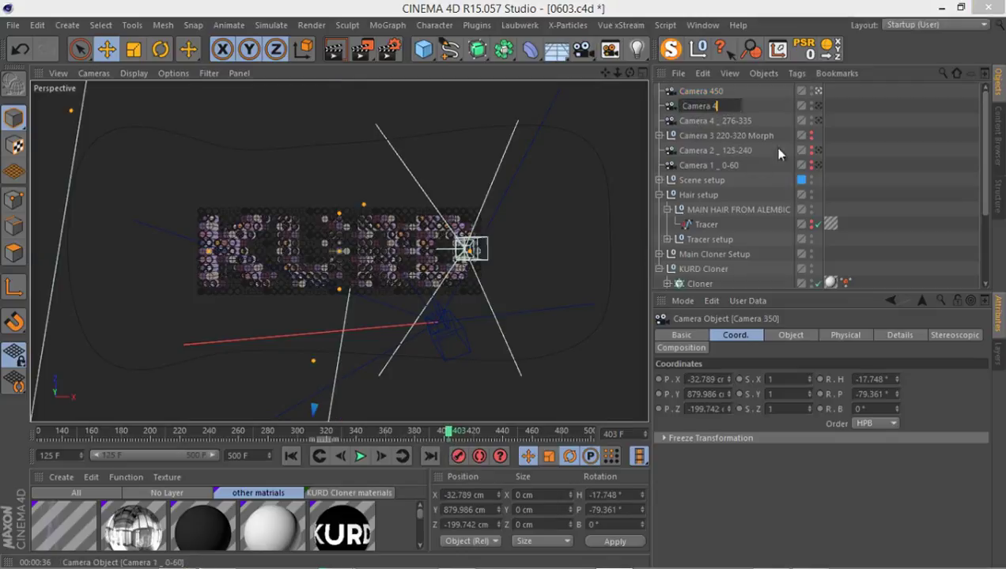
double_click(714, 90)
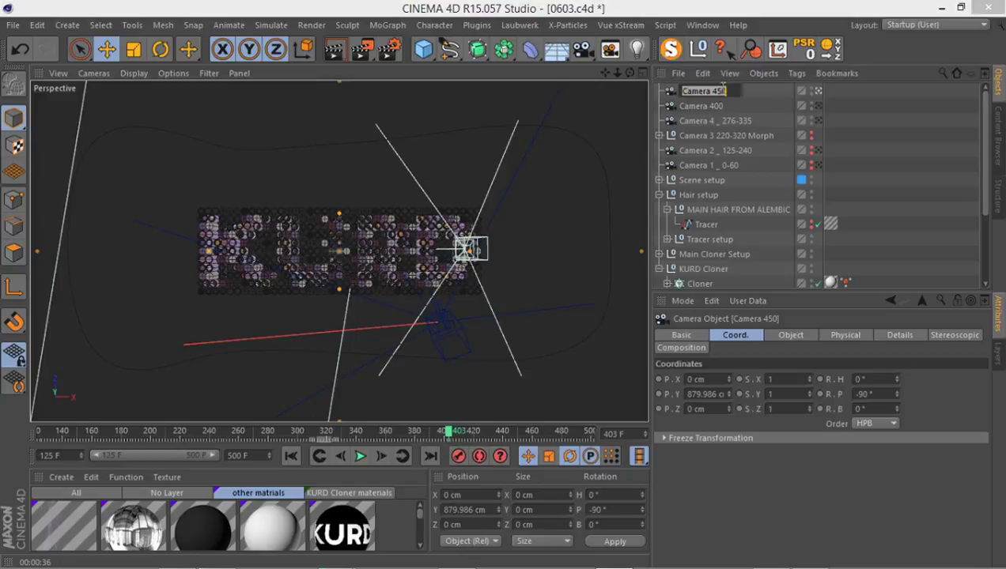
left_click(732, 91)
key("BackSpace")
key("BackSpace")
key("BackSpace")
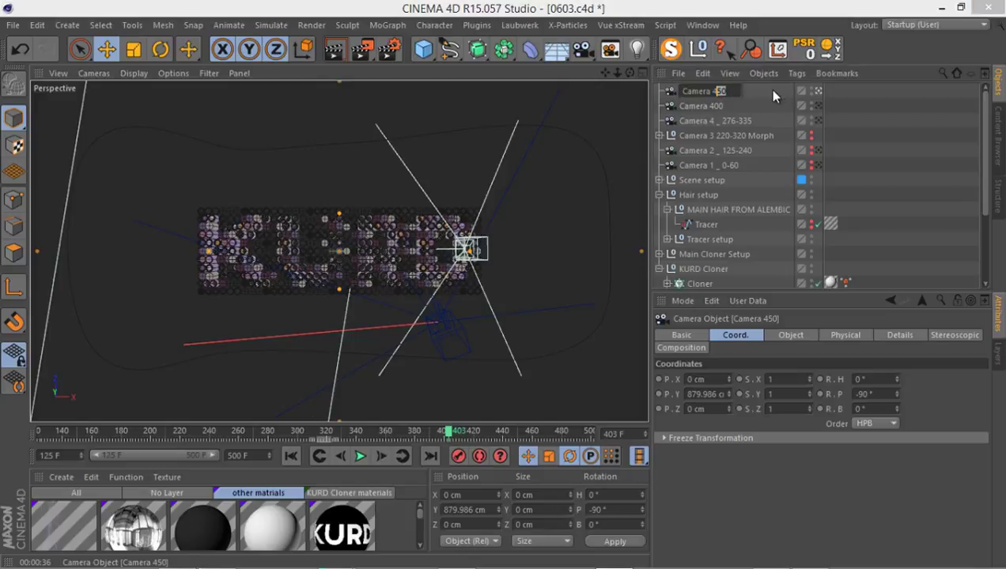
type("500")
key("Return")
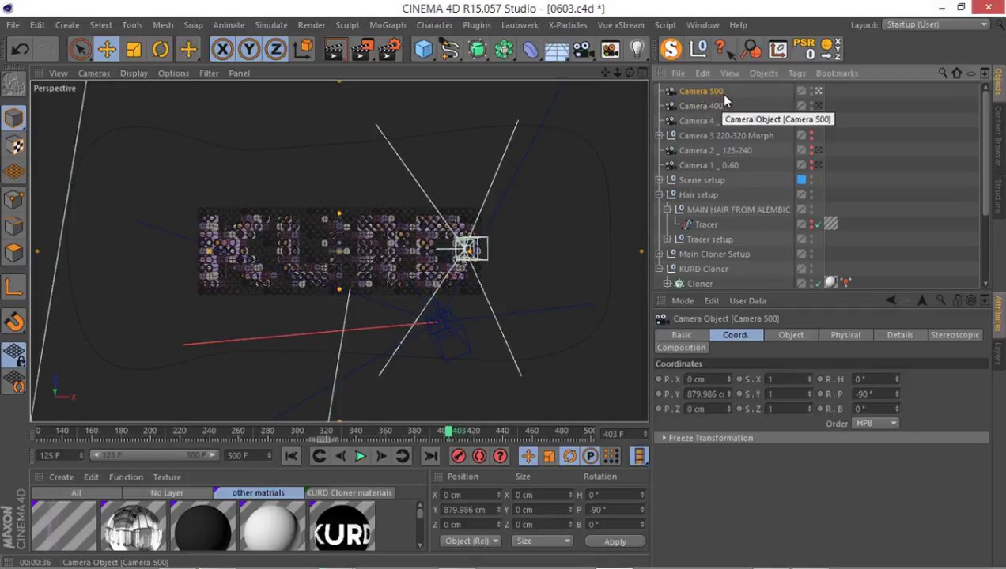
left_click_drag(450, 432, 590, 433)
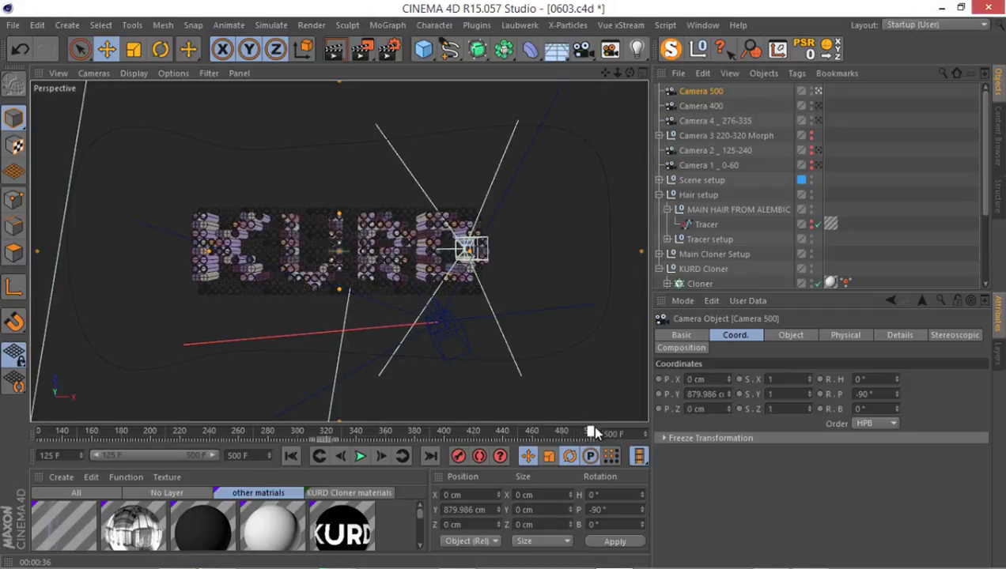
Render a preview of frame 500 and move Camera 500 below Camera 400 in the list
left_click(337, 51)
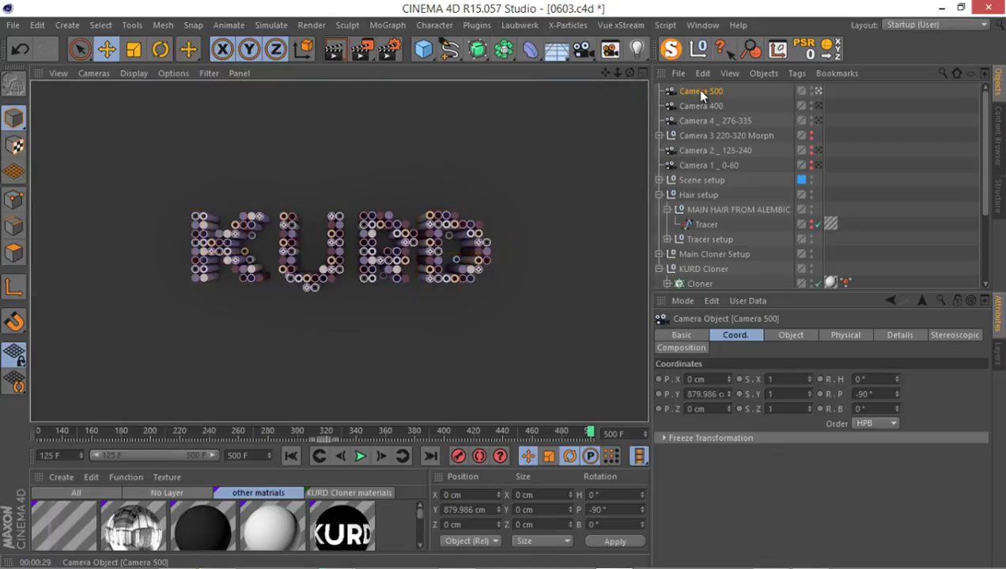
left_click_drag(696, 91, 696, 113)
Create a Camera Morph from Camera 400 and Camera 500
key("Up")
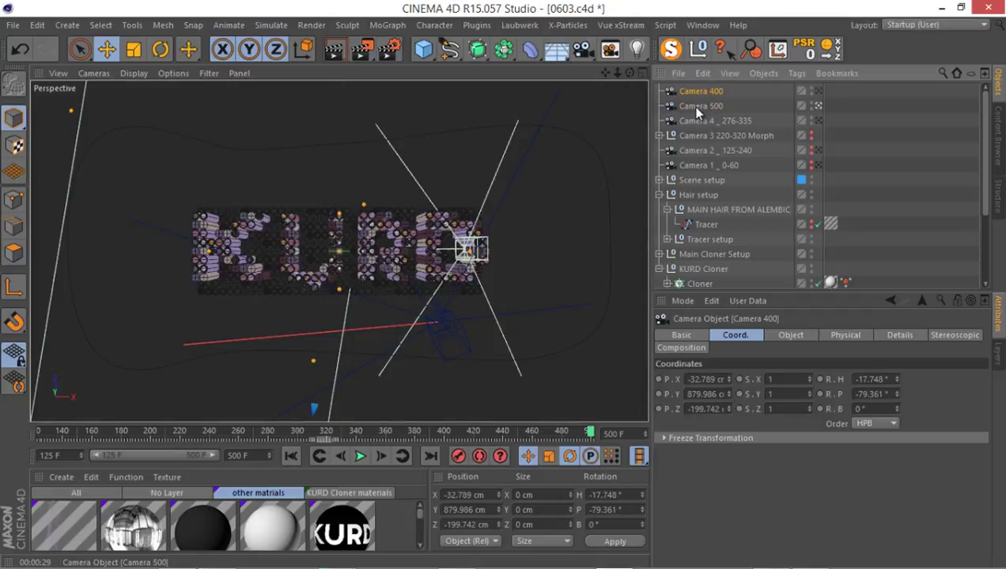
left_click(696, 108, "ctrl")
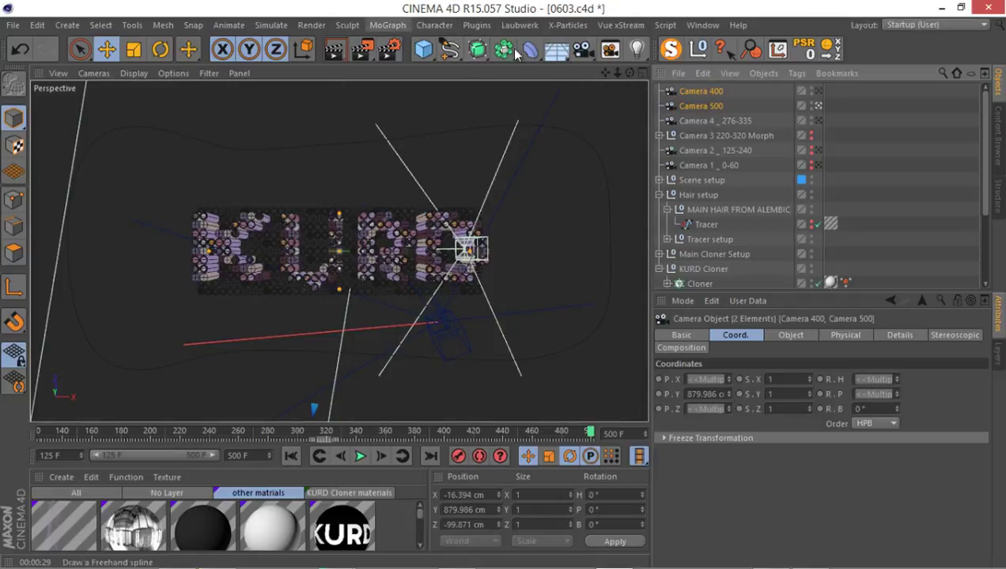
left_click_drag(583, 50, 649, 175)
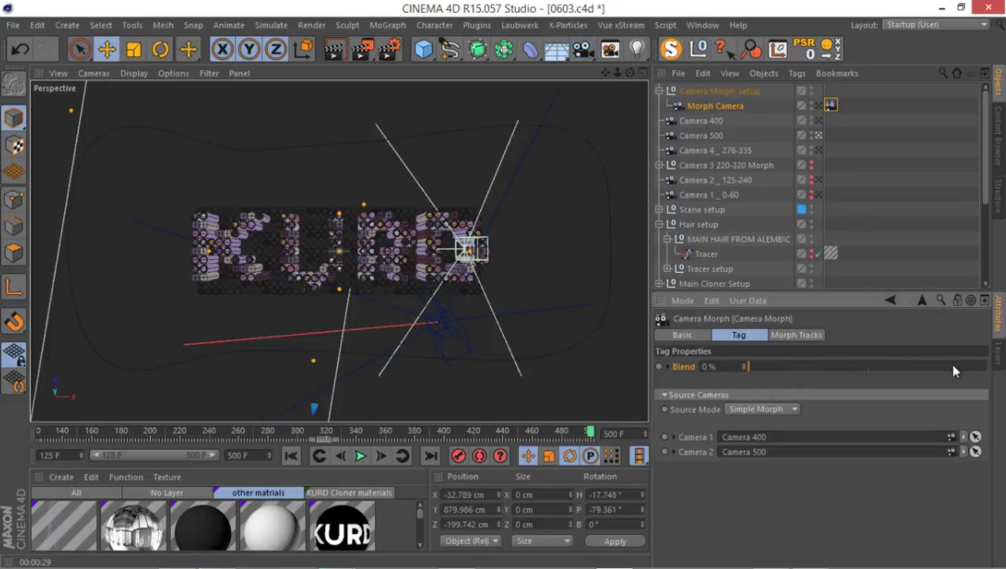
Keyframe the morph Blend at 100% on frame 500 and 0% on frame 400
left_click_drag(953, 368, 988, 367)
left_click(659, 367)
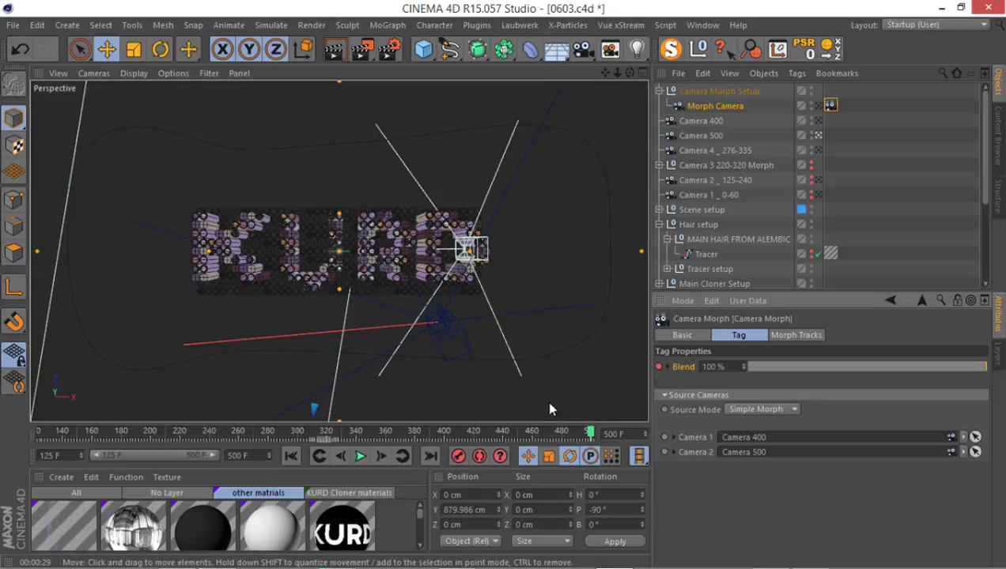
double_click(613, 434)
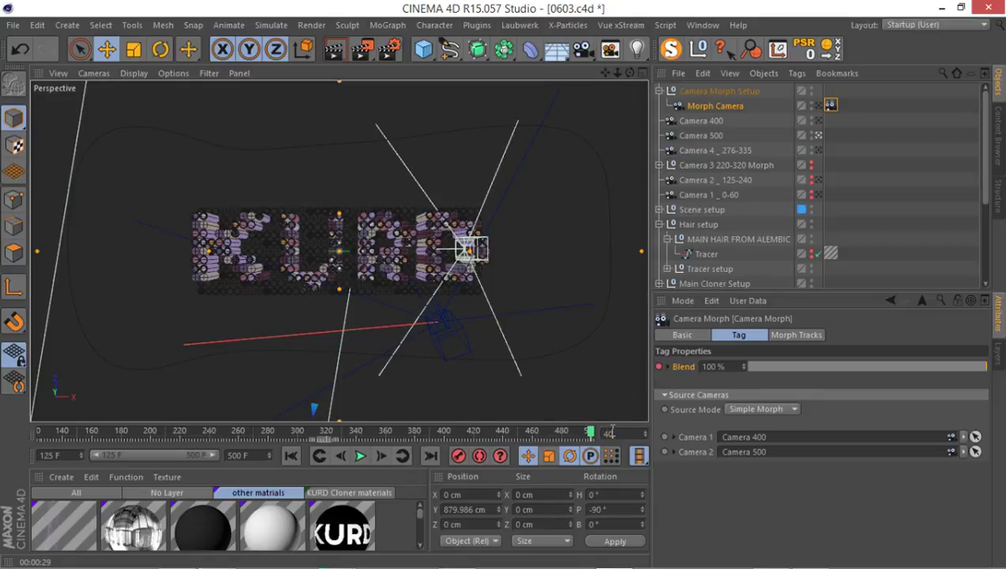
key("Return")
left_click_drag(760, 369, 724, 368)
left_click(657, 367)
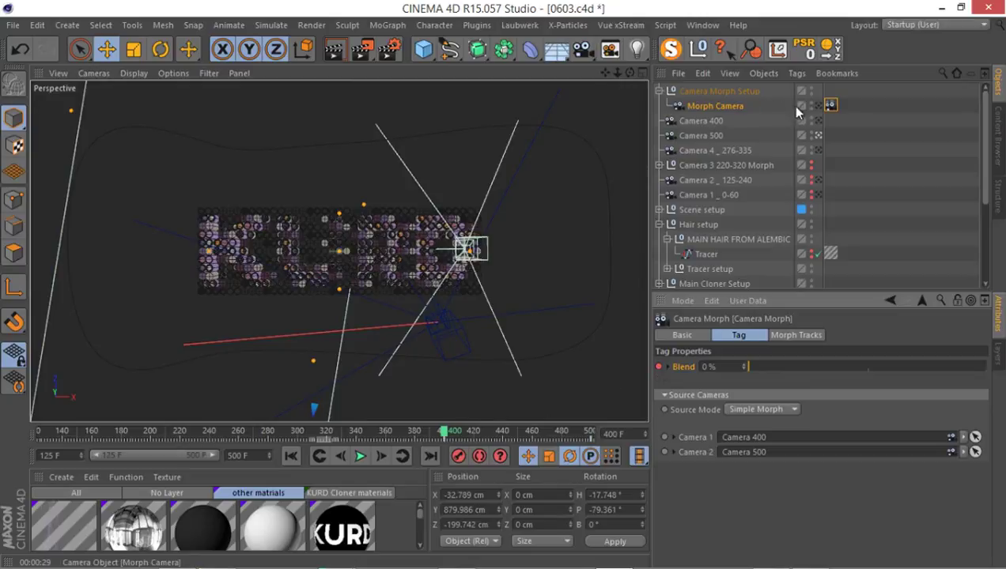
Swing Camera 400 to a tilted view (heading -42.569°, pitch -59.553°) and preview the morph
left_click(817, 106)
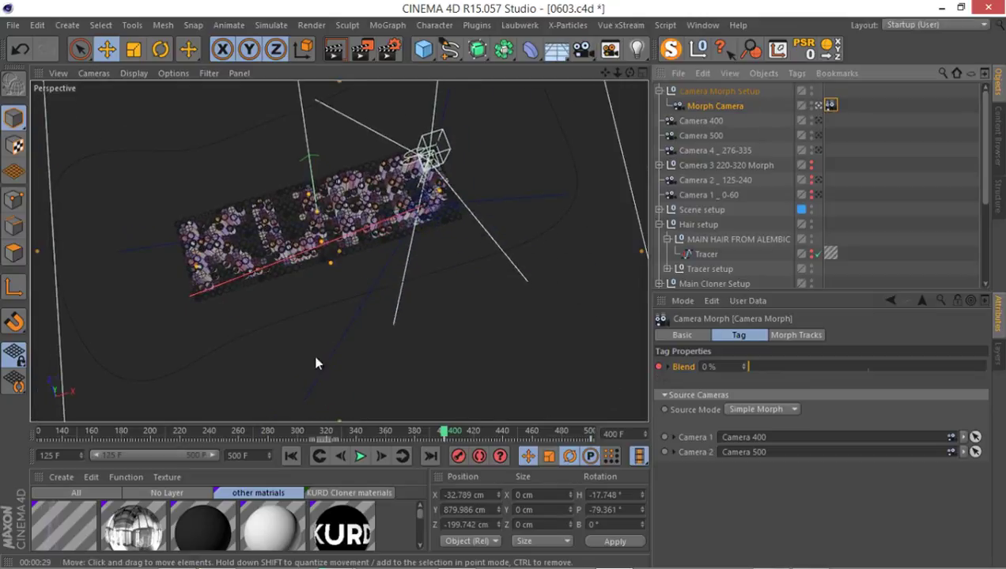
left_click_drag(433, 434, 444, 453)
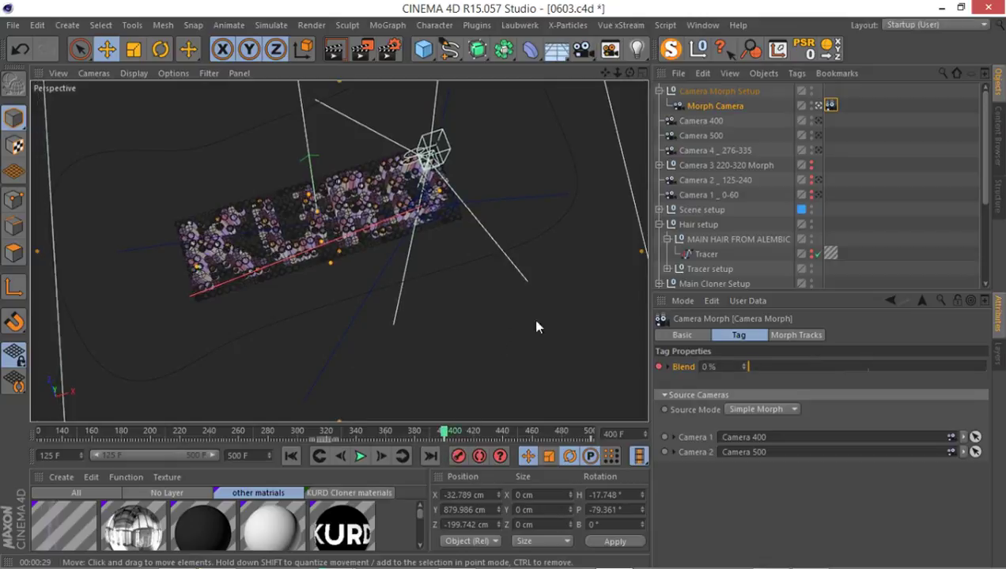
left_click(712, 125)
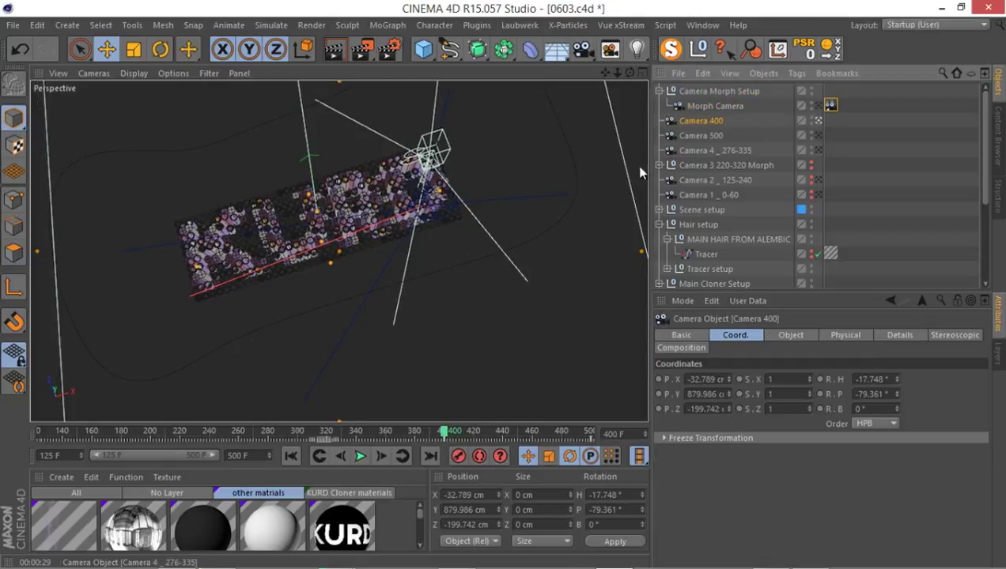
left_click_drag(330, 235, 399, 193, "alt")
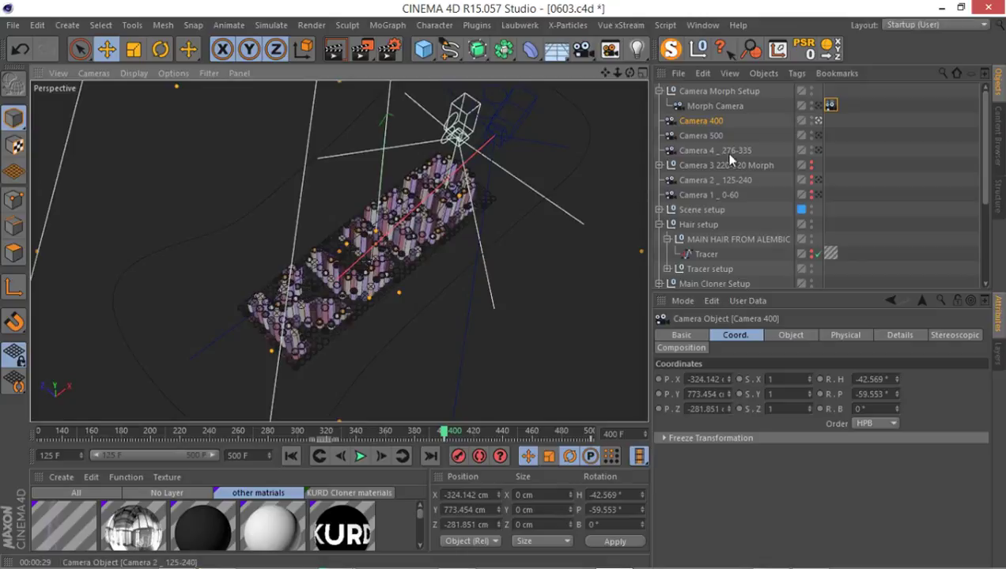
left_click(724, 105)
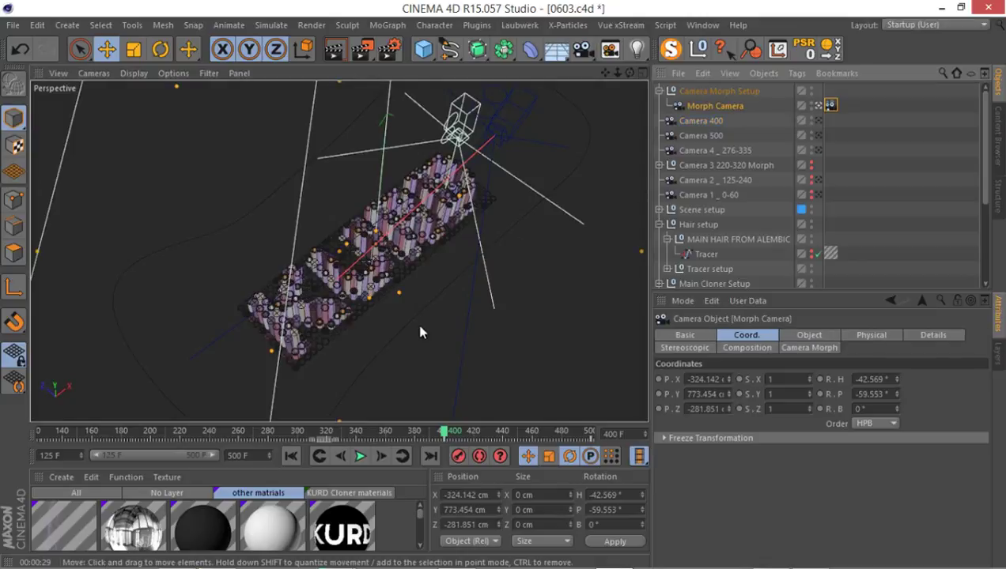
left_click_drag(444, 434, 591, 433)
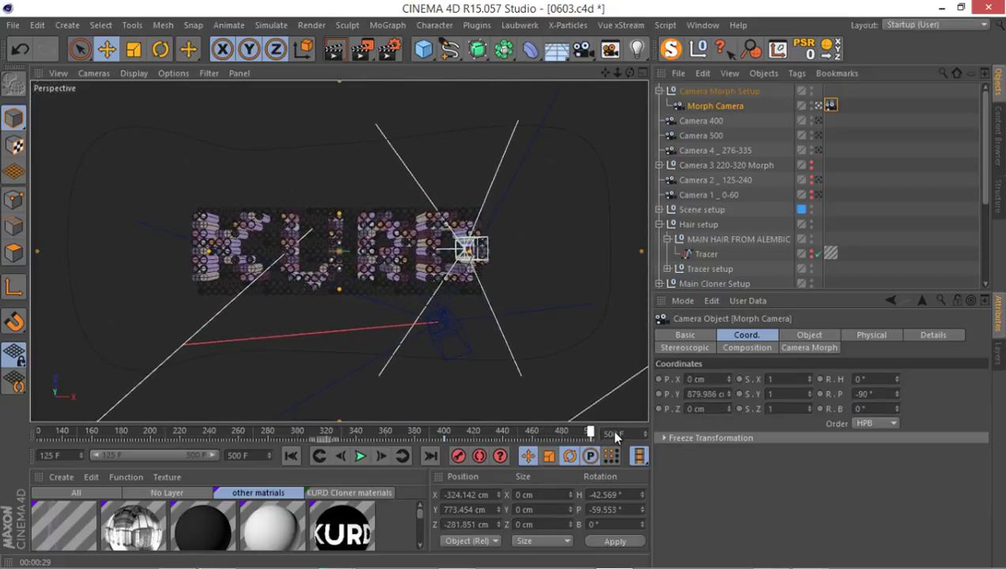
Raise Camera 500 to a Y position of 1000 cm
left_click(700, 136)
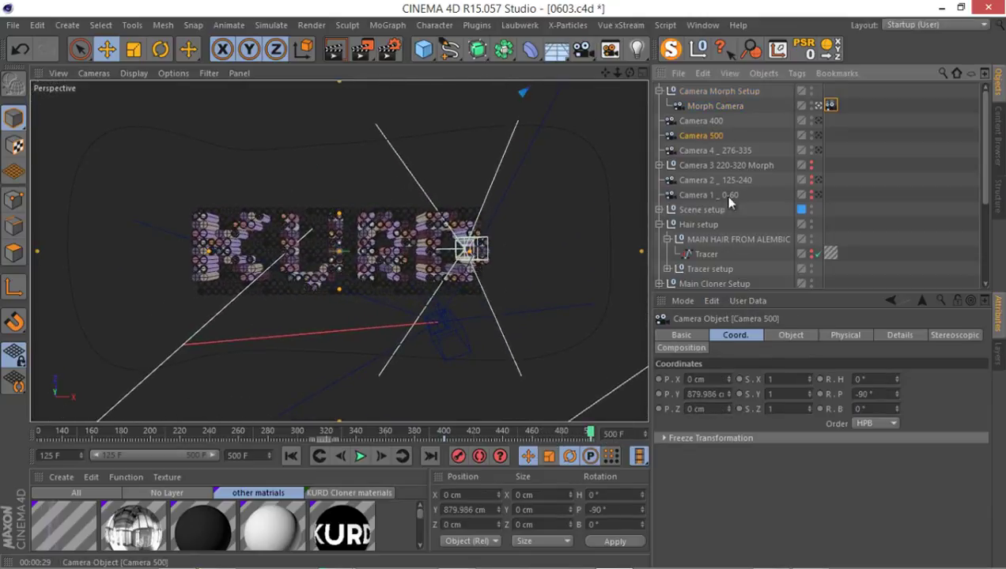
left_click(706, 394)
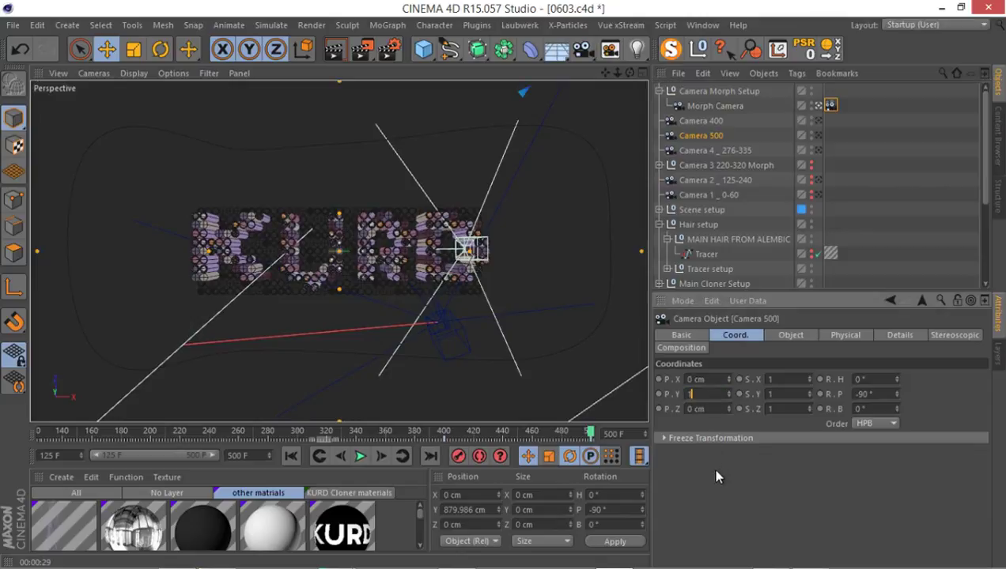
key("Return")
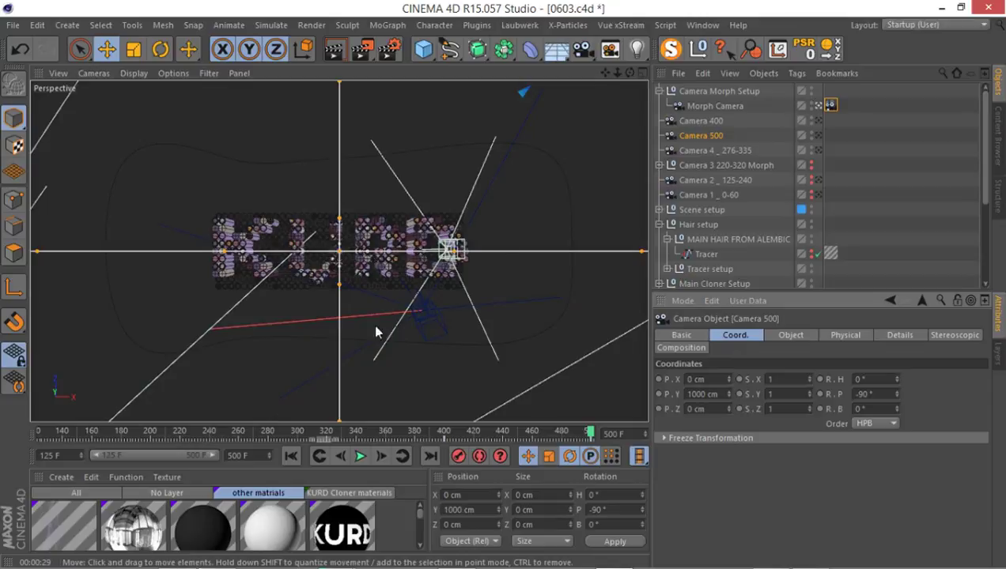
At frame 439, select the Morph Camera's Camera Morph tag and bring up Blend's animation options
left_click_drag(451, 433, 500, 433)
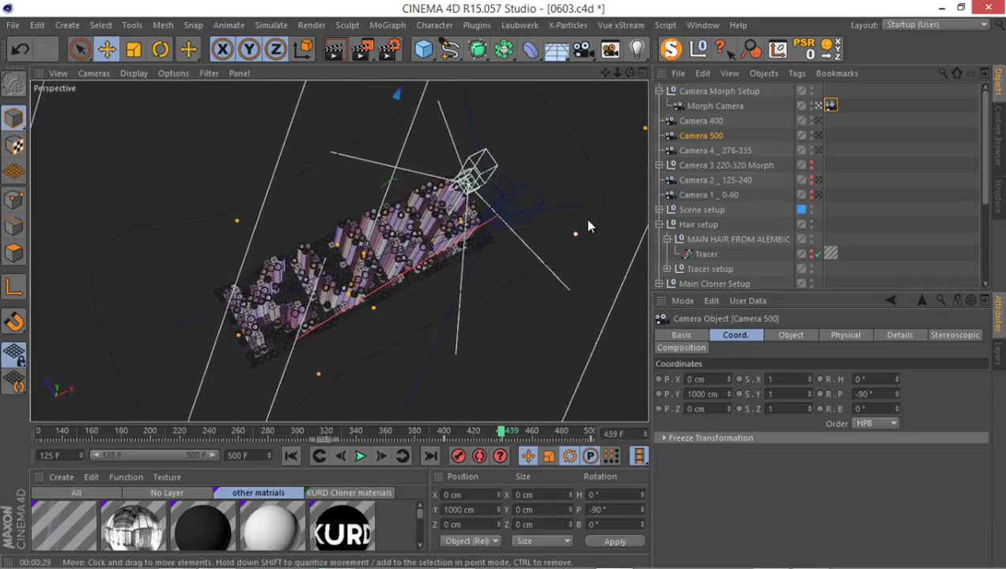
left_click(707, 108)
left_click(830, 106)
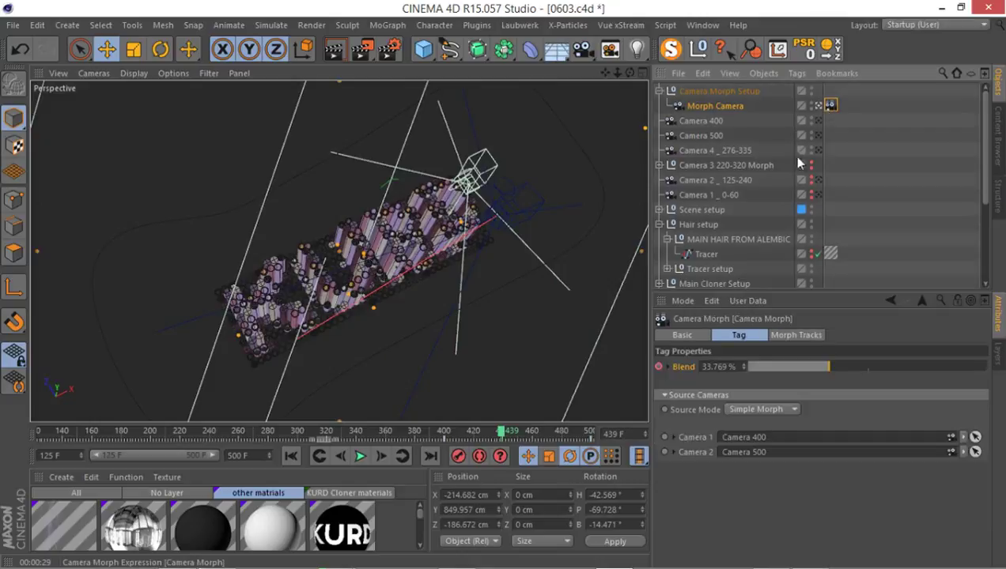
right_click(685, 377)
mouse_move(724, 341)
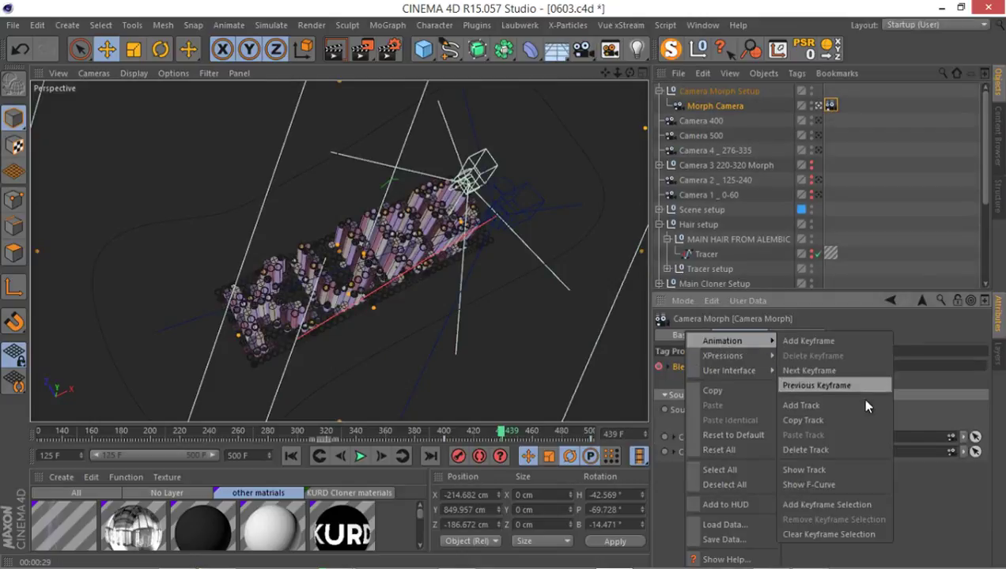
Steepen the Blend F-curve's start at frame 400 and lengthen its ease into 100% at frame 500
left_click(862, 484)
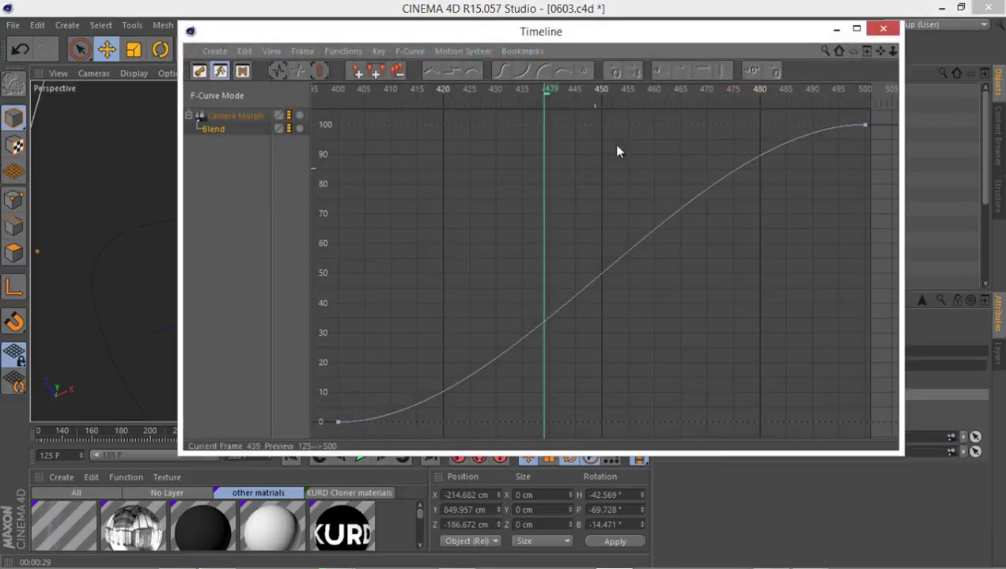
left_click_drag(605, 39, 560, 60)
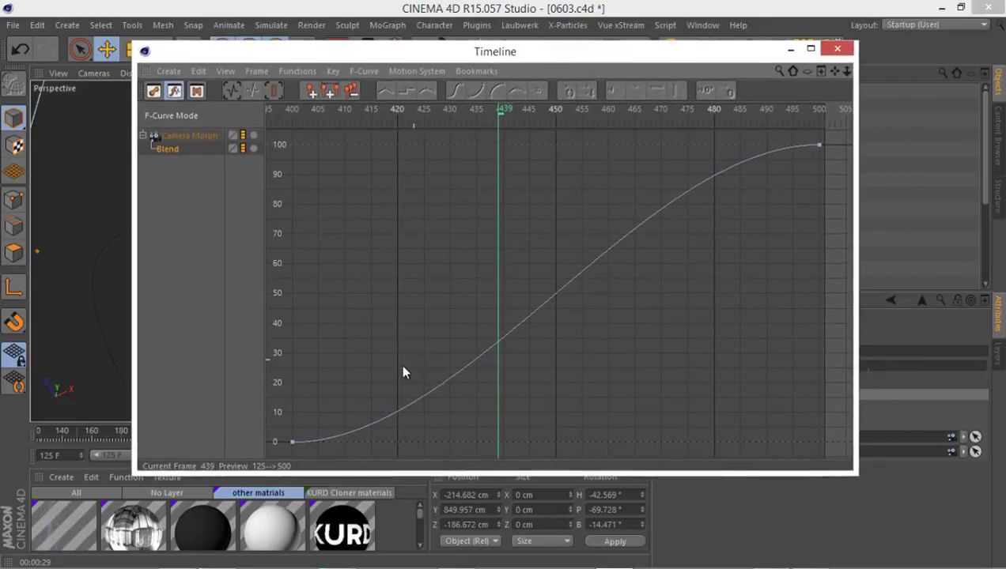
left_click_drag(352, 391, 267, 467)
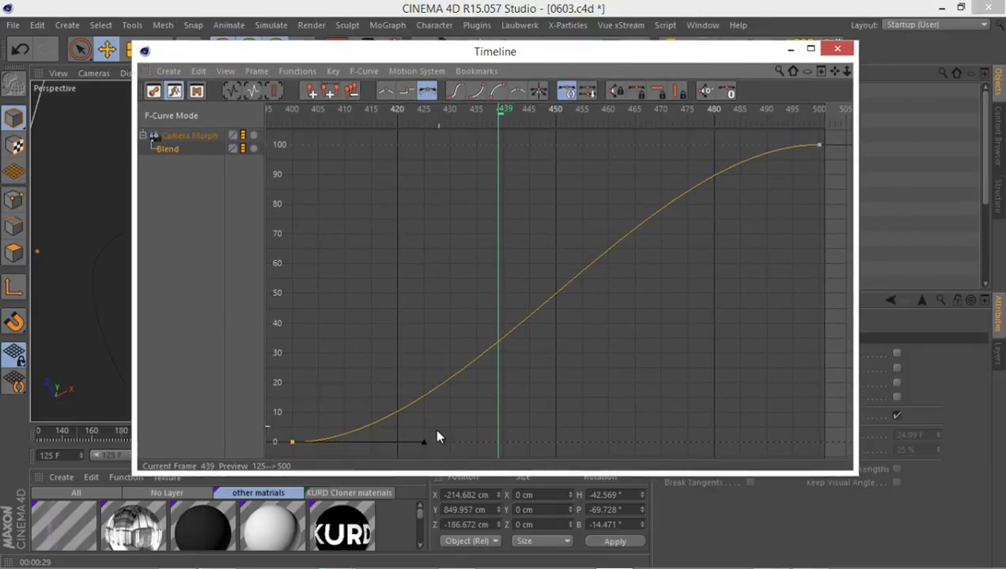
left_click_drag(424, 440, 395, 258)
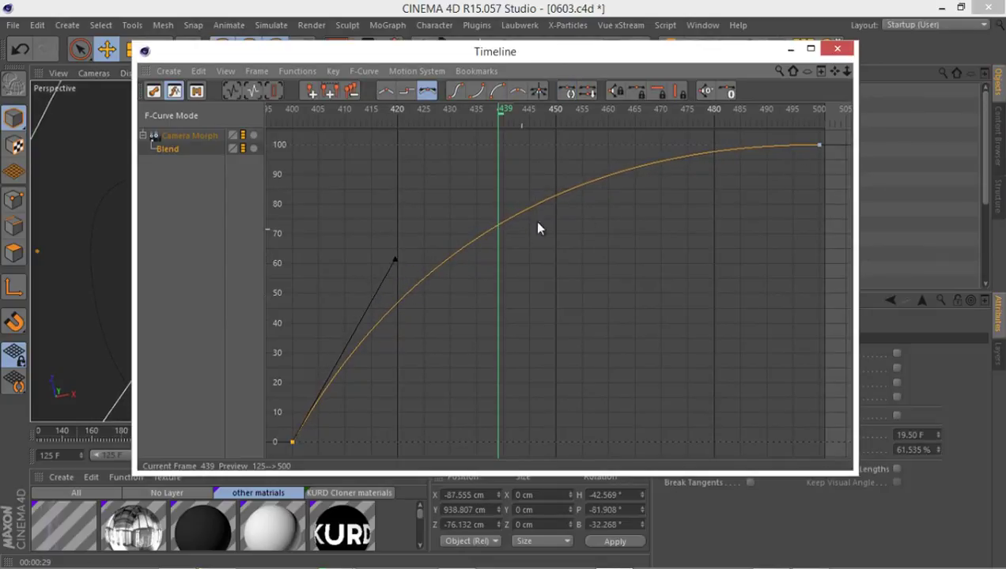
left_click_drag(803, 166, 826, 131)
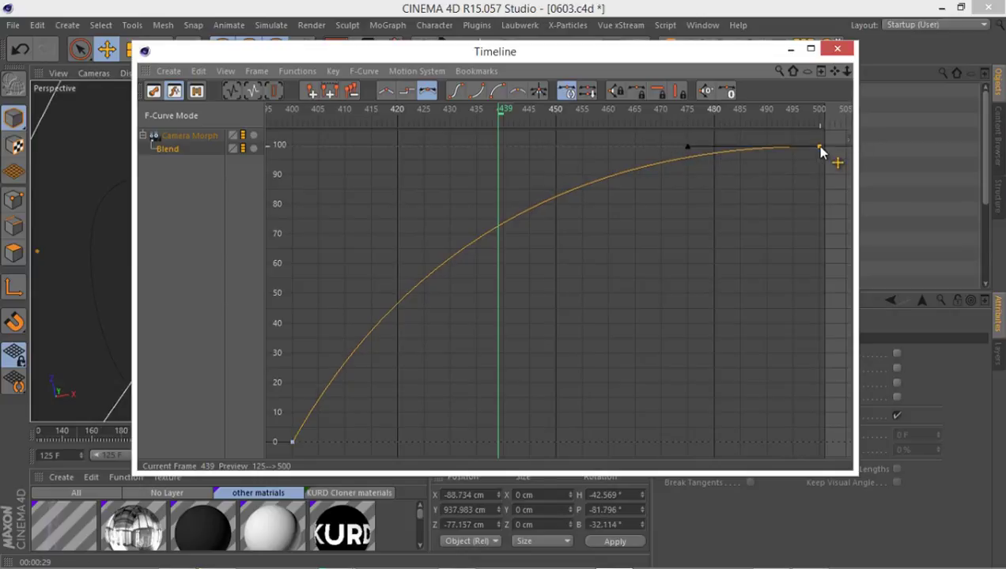
left_click_drag(821, 149, 818, 145)
left_click_drag(690, 145, 605, 145)
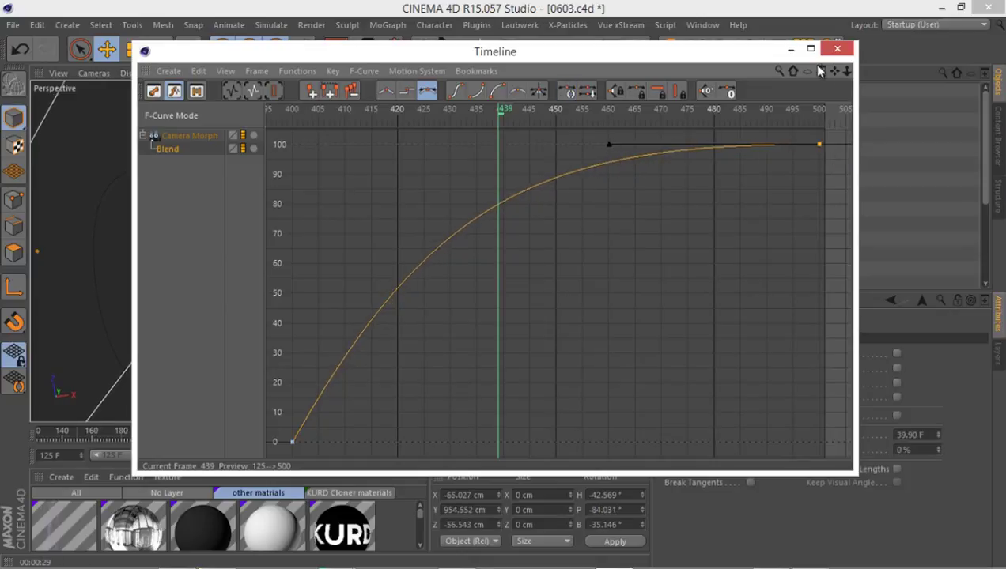
left_click(838, 49)
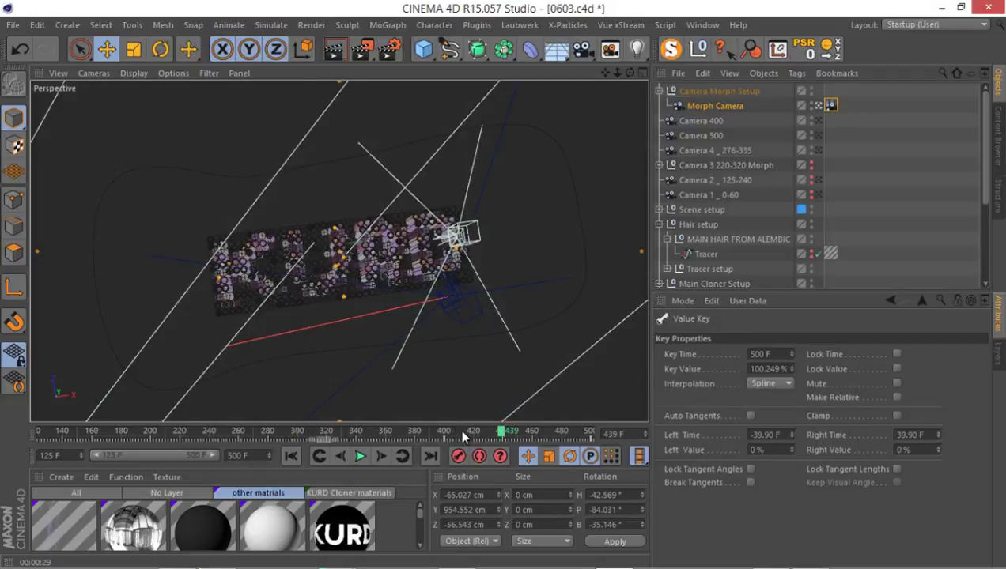
Play back the eased morph to frame 499, then enlarge the object list to show the cloner objects
left_click(445, 432)
mouse_move(445, 434)
left_mouse_down()
mouse_move(568, 431)
mouse_move(442, 439)
left_mouse_up()
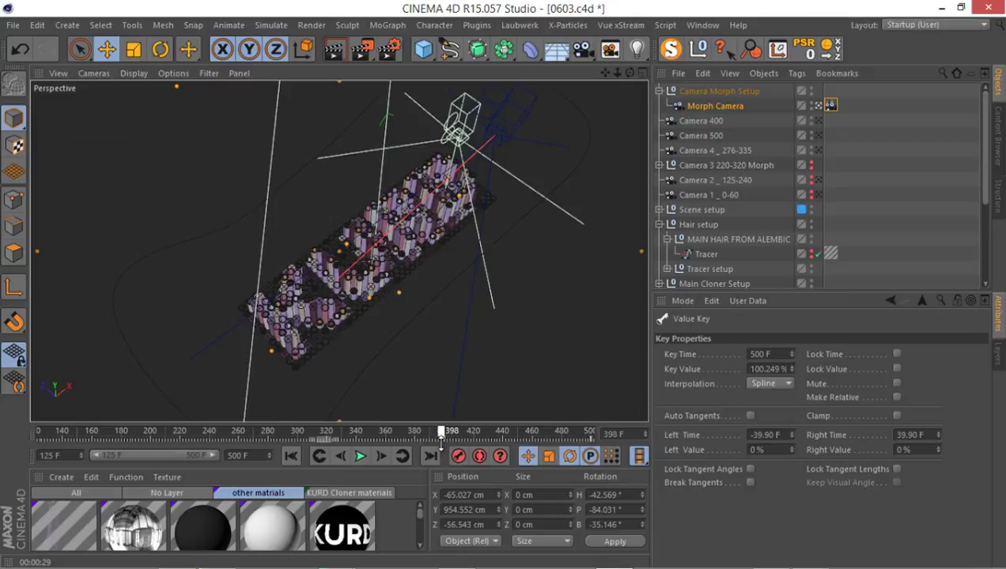
left_click(361, 457)
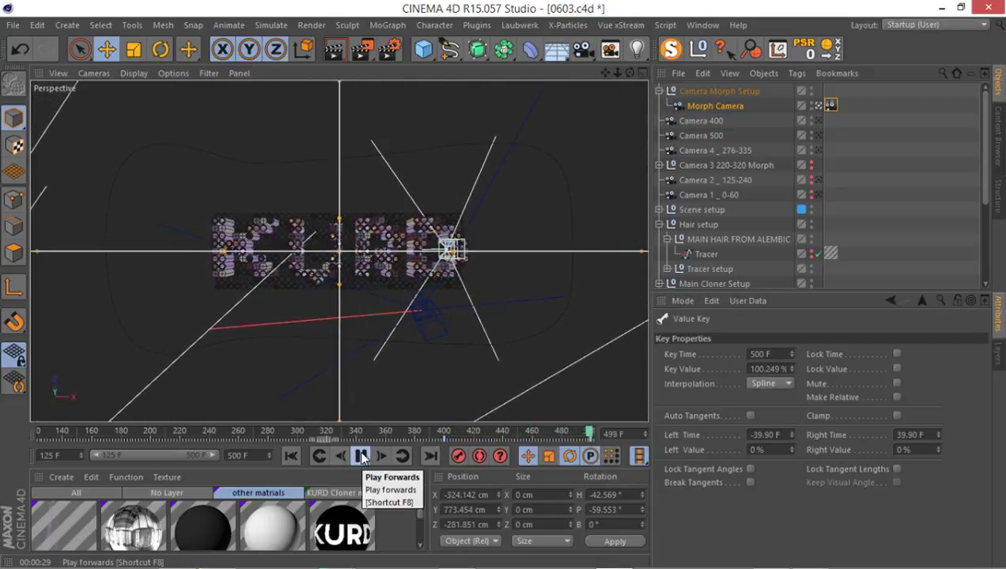
left_click_drag(419, 432, 444, 438)
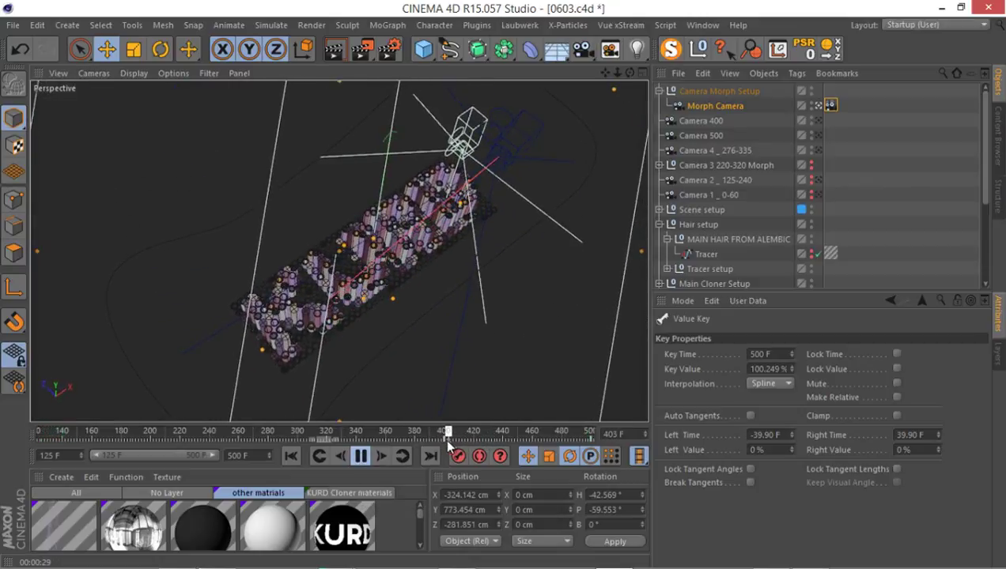
left_click(360, 457)
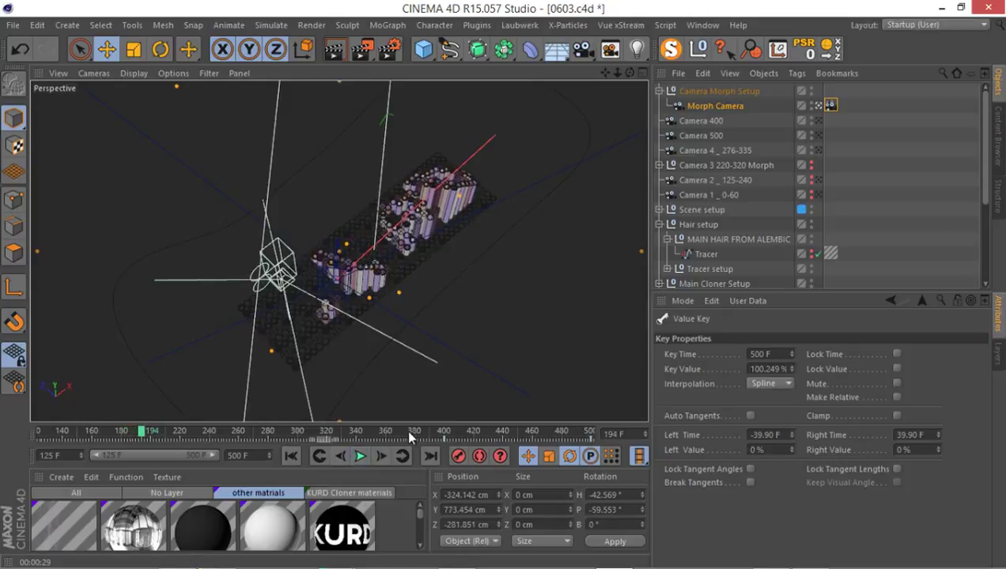
left_click_drag(406, 431, 444, 434)
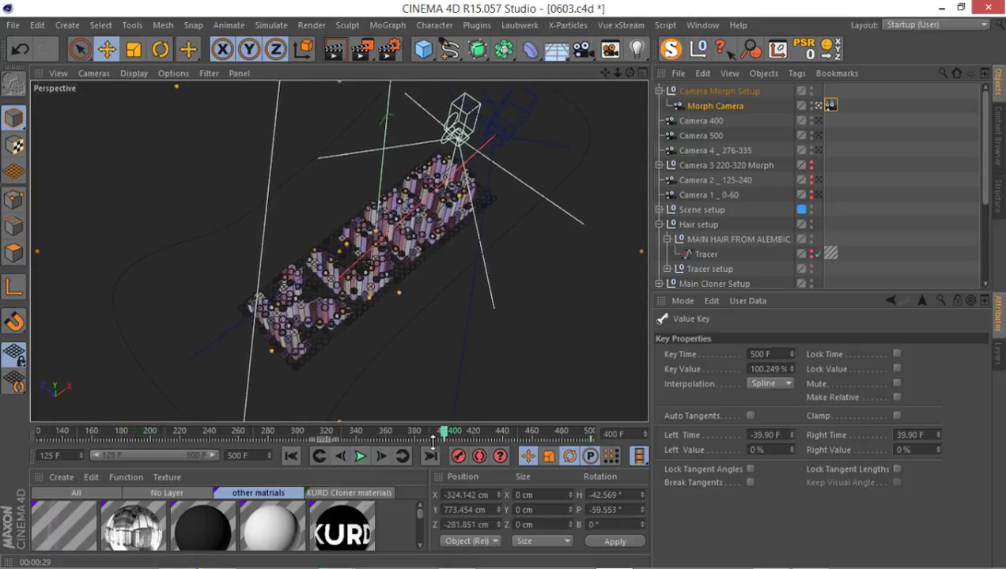
left_click(362, 458)
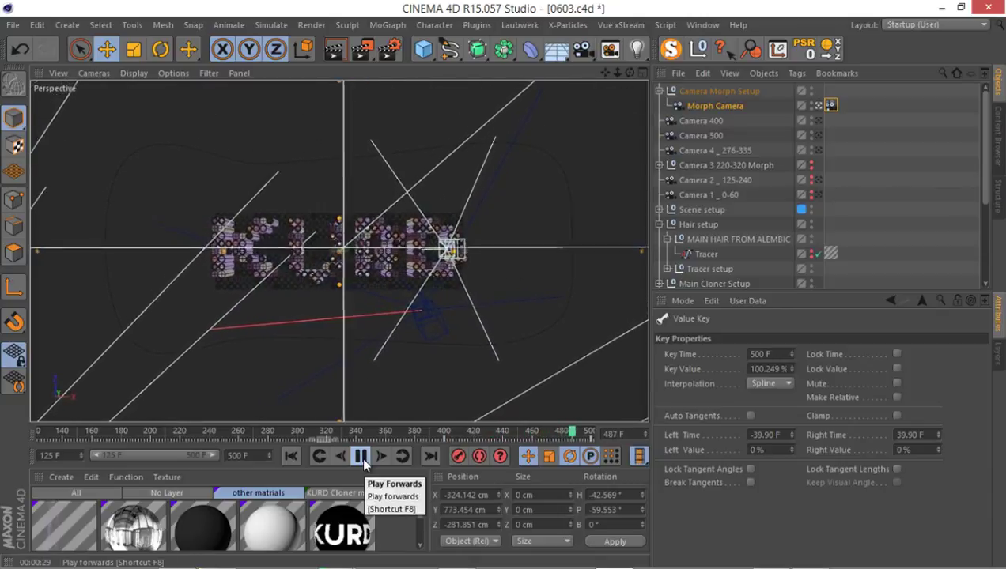
left_click(360, 455)
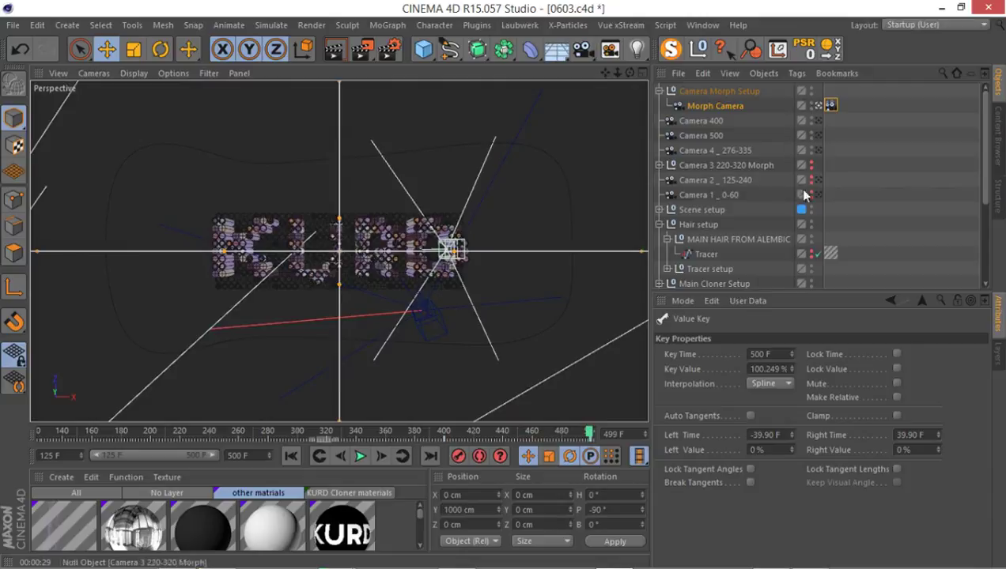
left_click_drag(835, 301, 829, 373)
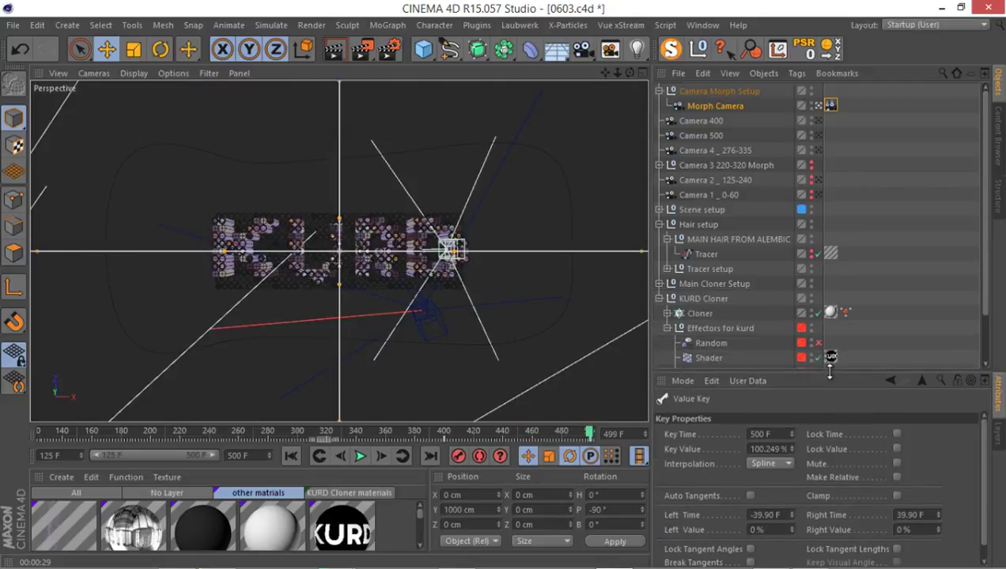